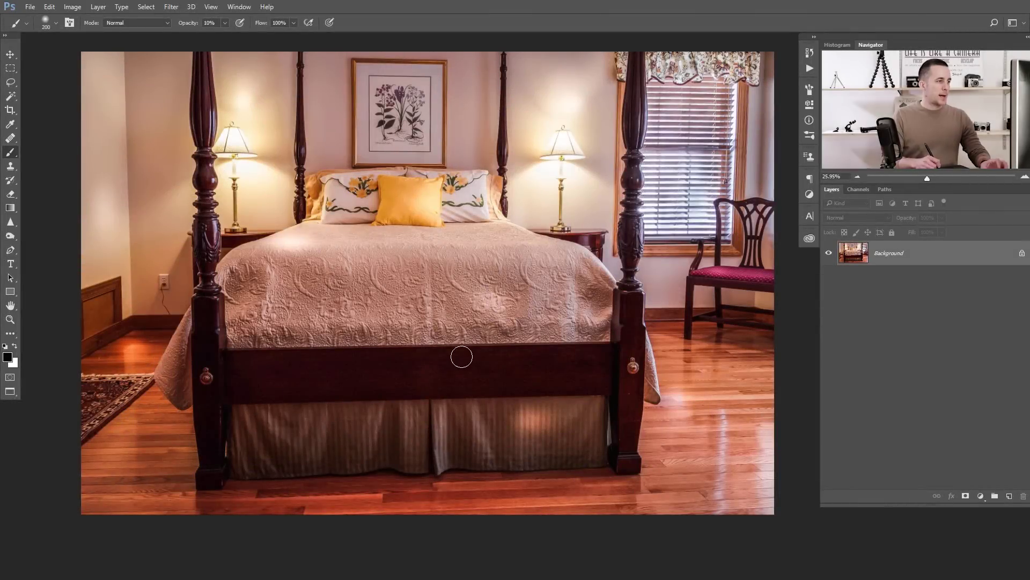
Step: Duplicate the Background layer twice and rename the lower copy "Low"
{"action": "left_click_drag", "start_coordinate": [368, 284], "coordinate": [421, 279]}
{"action": "left_click_drag", "start_coordinate": [422, 279], "coordinate": [399, 275]}
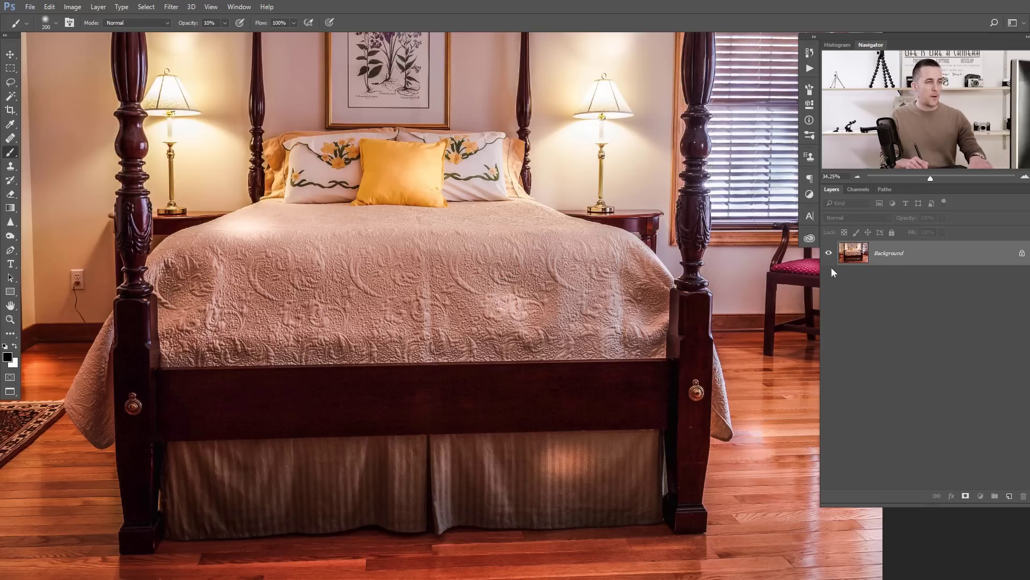
{"action": "key", "text": "ctrl+j"}
{"action": "key", "text": "ctrl+j"}
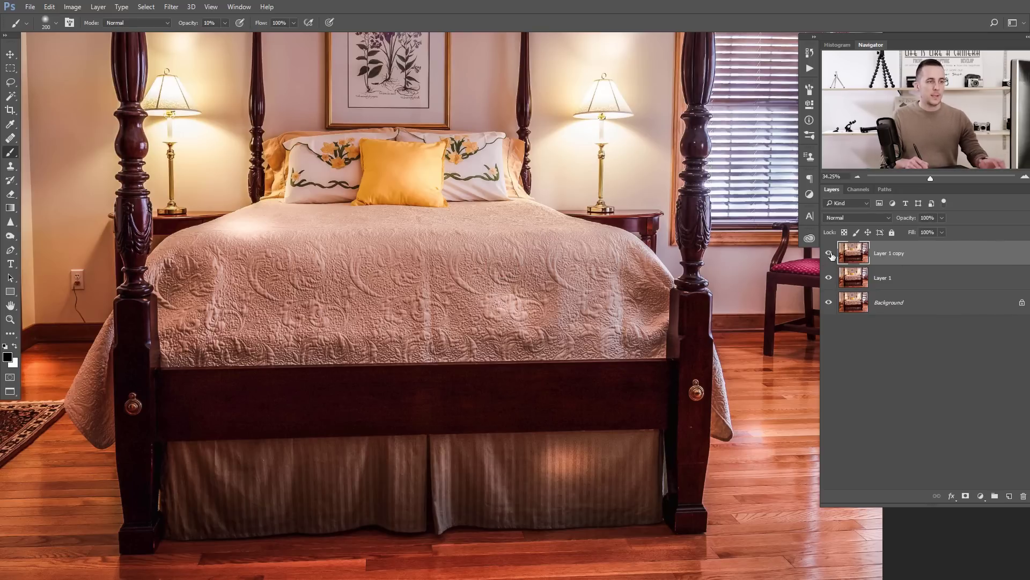
{"action": "double_click", "coordinate": [884, 279]}
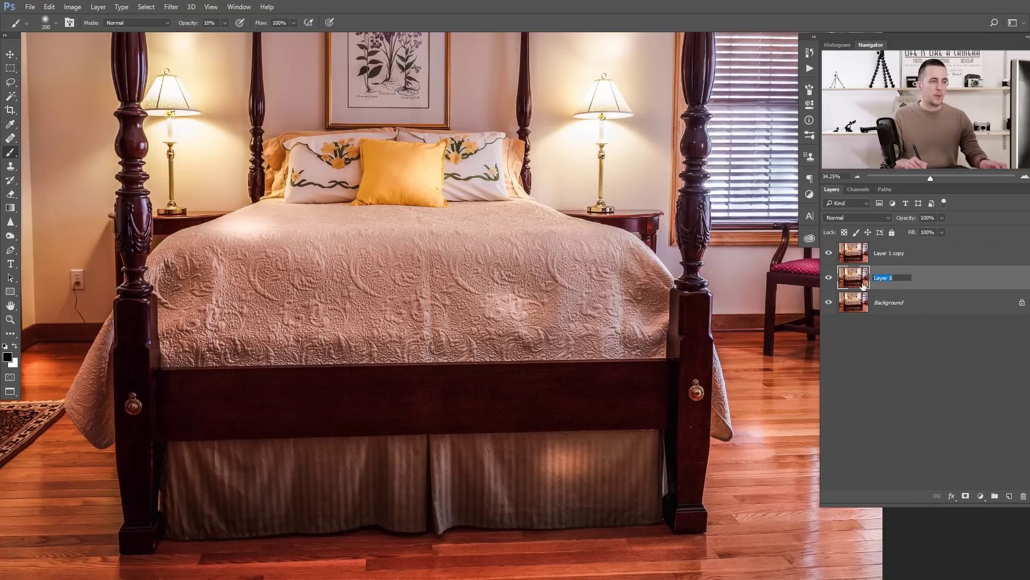
{"action": "type", "text": "Low"}
{"action": "key", "text": "Return"}
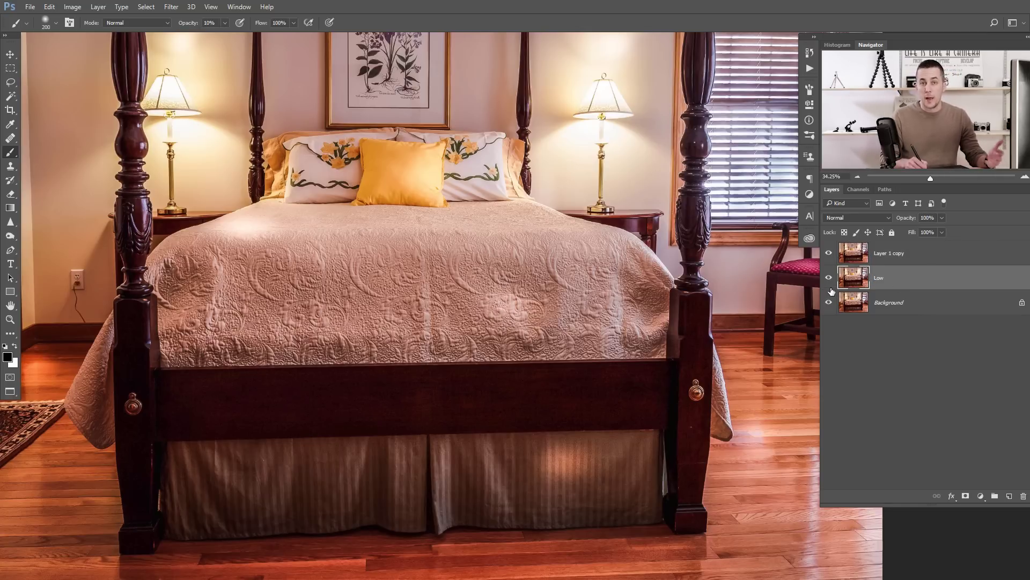
Step: Rename the upper layer copy "High" and hide it
{"action": "double_click", "coordinate": [888, 256]}
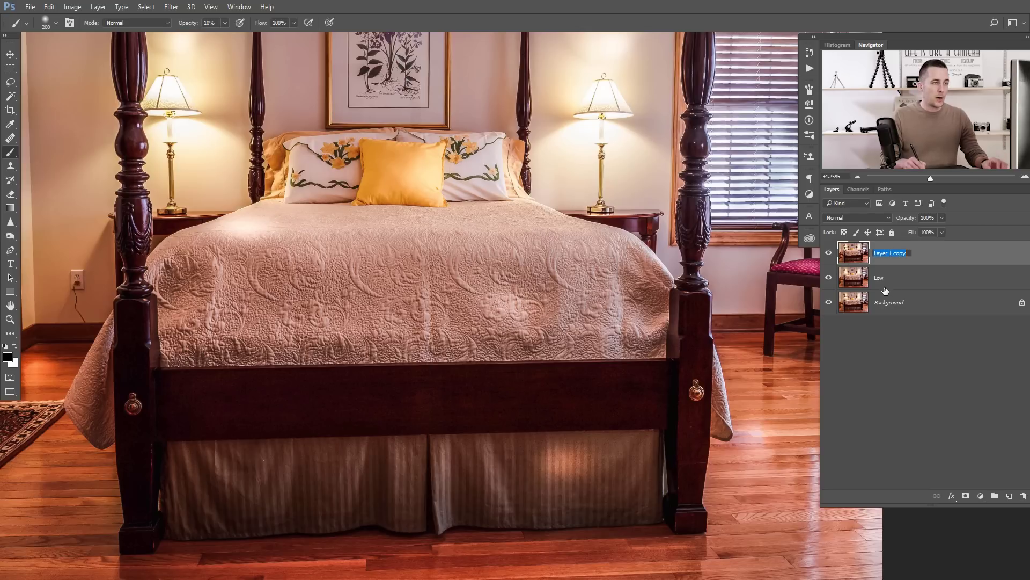
{"action": "type", "text": "High"}
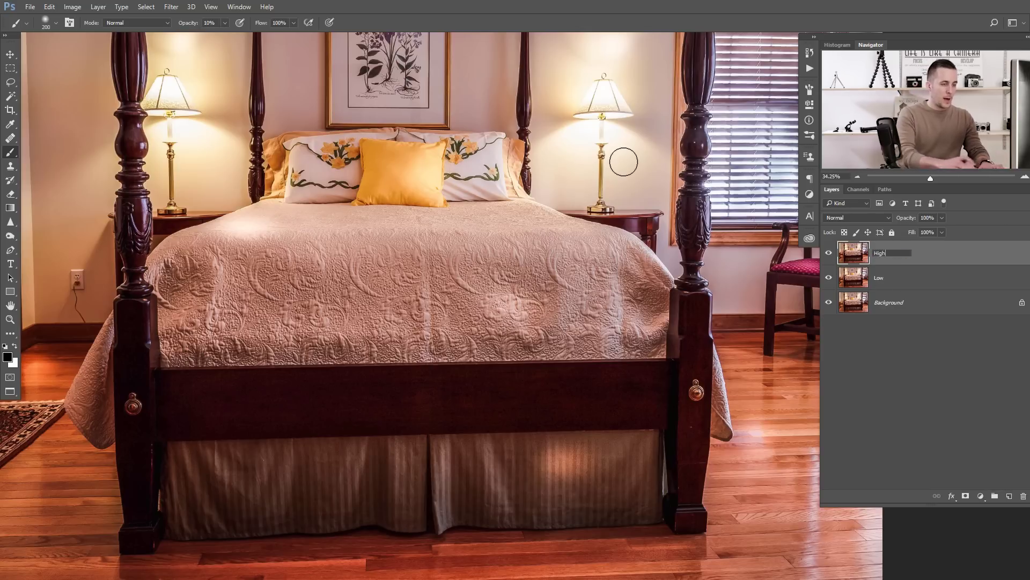
{"action": "key", "text": "Return"}
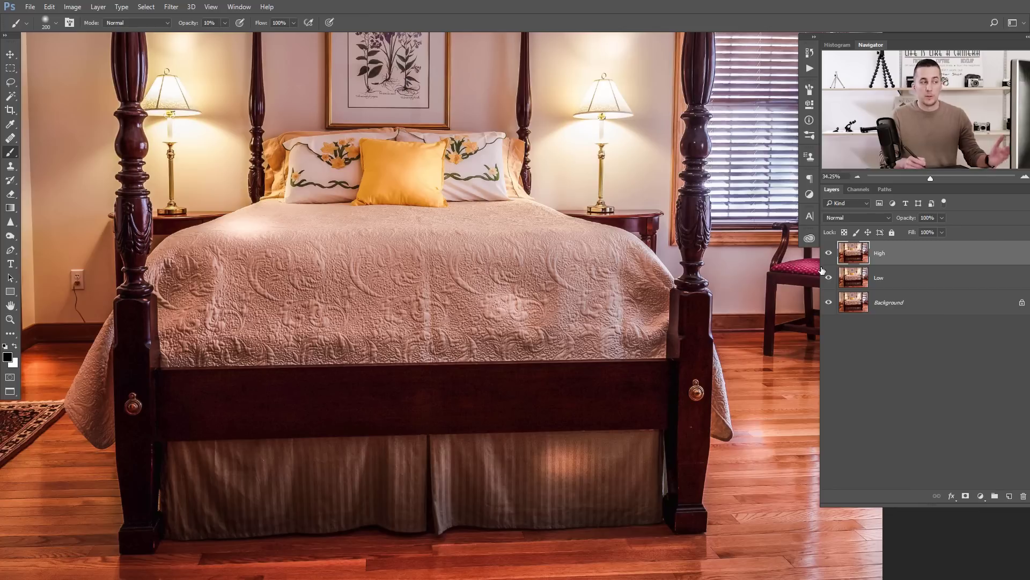
{"action": "left_click", "coordinate": [829, 253]}
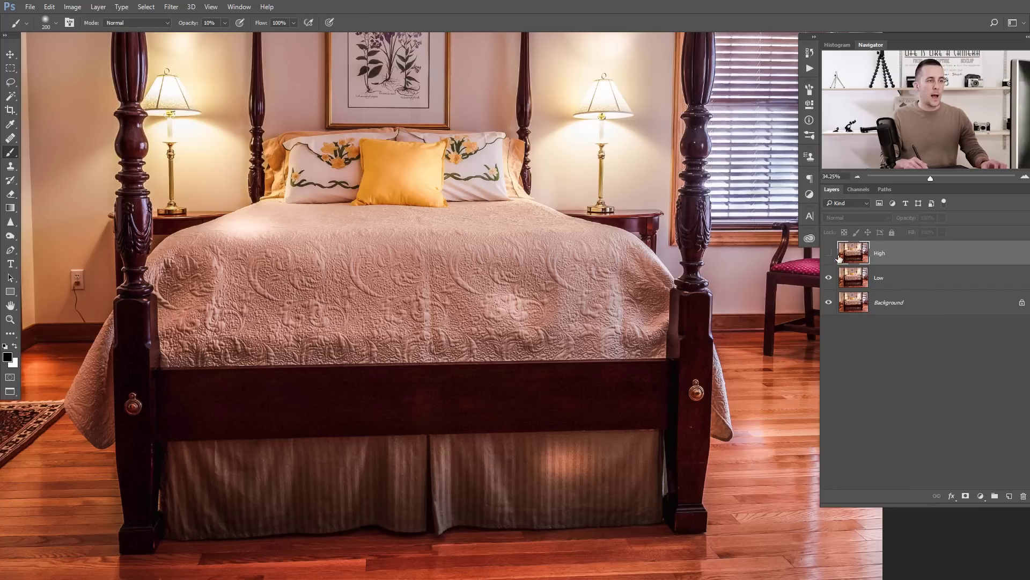
Step: Apply a Gaussian Blur with a 40-pixel radius to the Low layer, checking the bedspread texture in the preview
{"action": "left_click", "coordinate": [852, 276]}
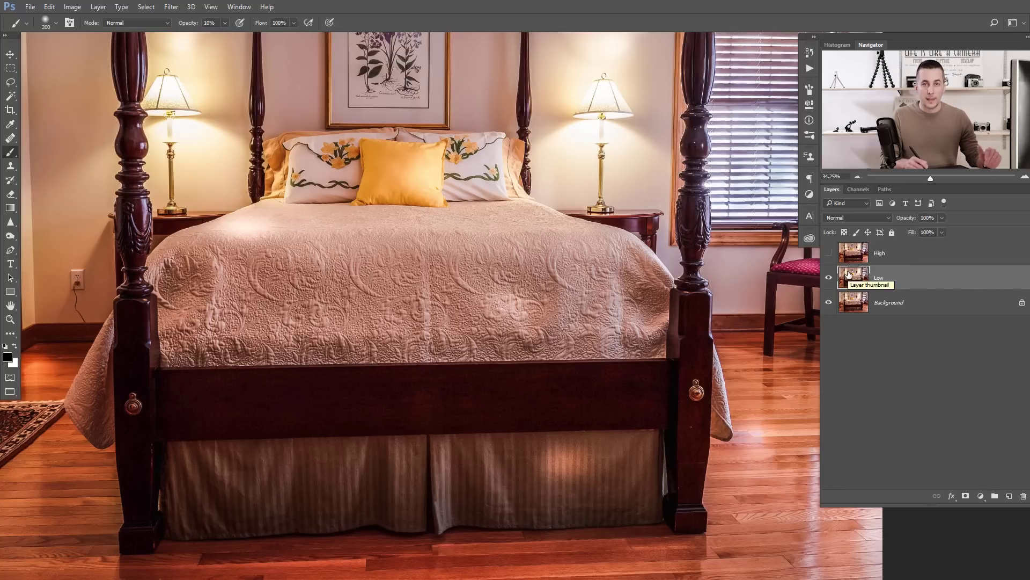
{"action": "left_click", "coordinate": [173, 8]}
{"action": "mouse_move", "coordinate": [203, 129]}
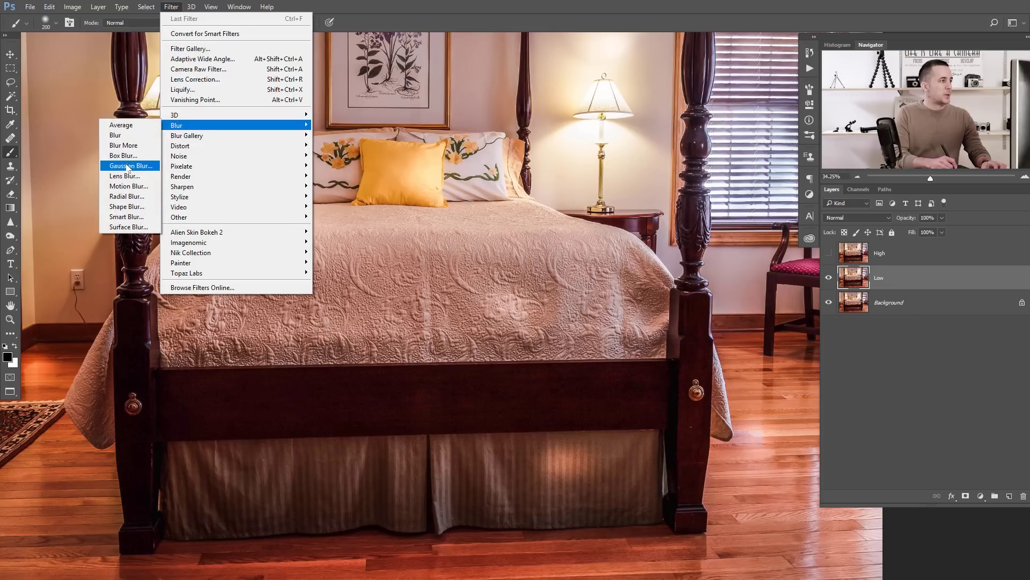
{"action": "left_click", "coordinate": [130, 167]}
{"action": "key", "text": "ctrl+plus"}
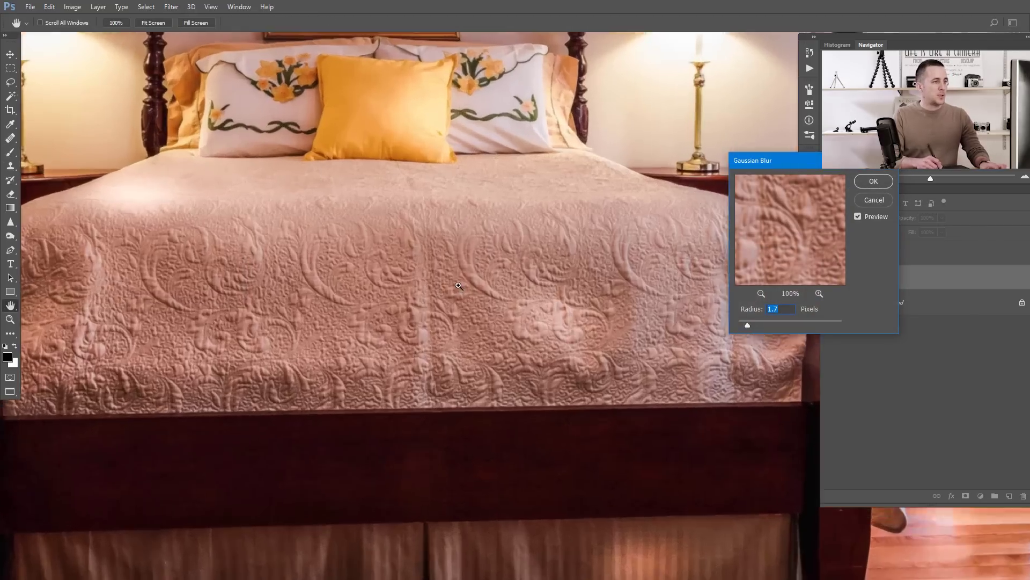
{"action": "left_click_drag", "start_coordinate": [795, 162], "coordinate": [839, 208]}
{"action": "left_click_drag", "start_coordinate": [485, 263], "coordinate": [523, 250]}
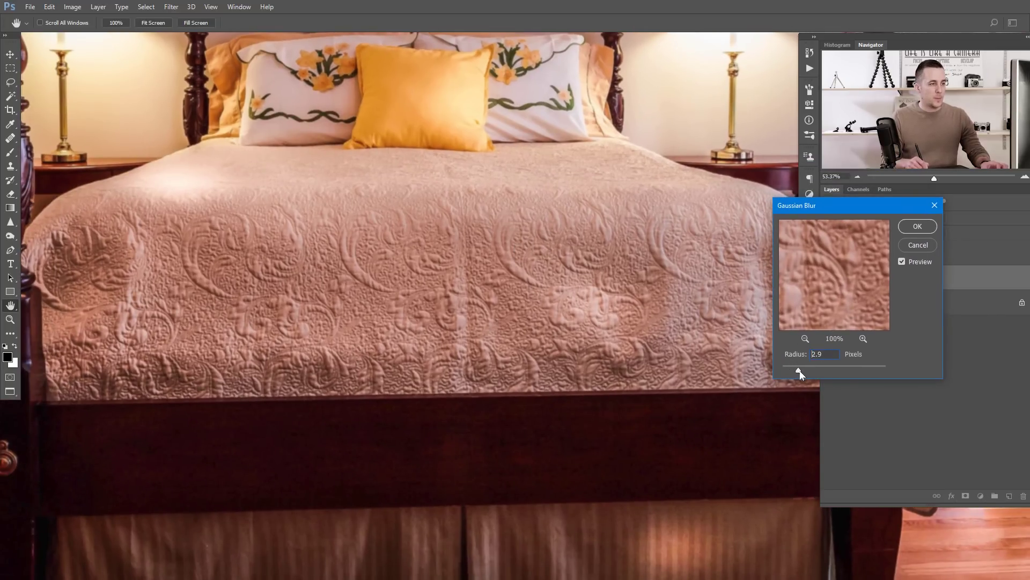
{"action": "left_click_drag", "start_coordinate": [800, 370], "coordinate": [823, 371]}
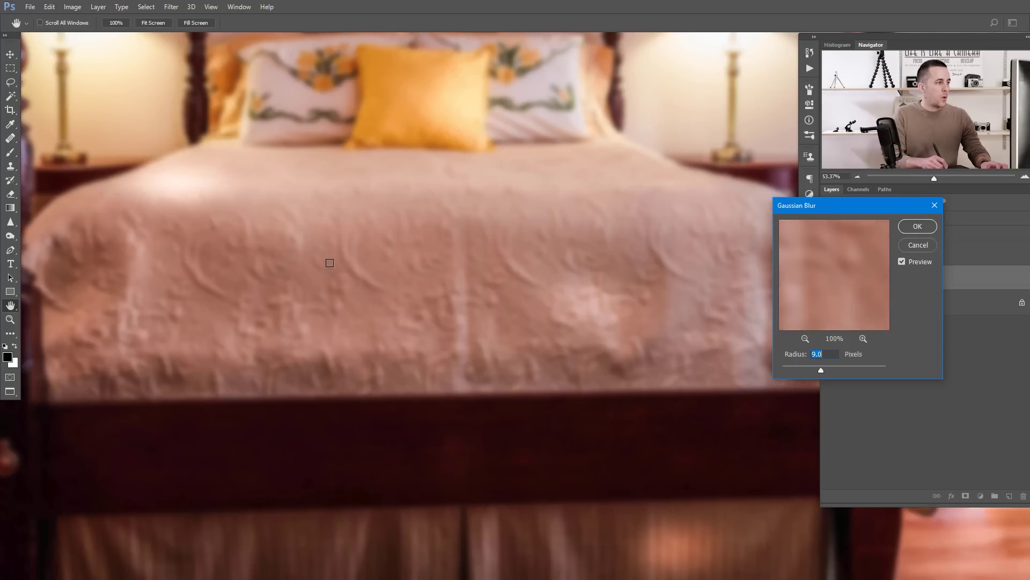
{"action": "left_click_drag", "start_coordinate": [831, 371], "coordinate": [835, 370]}
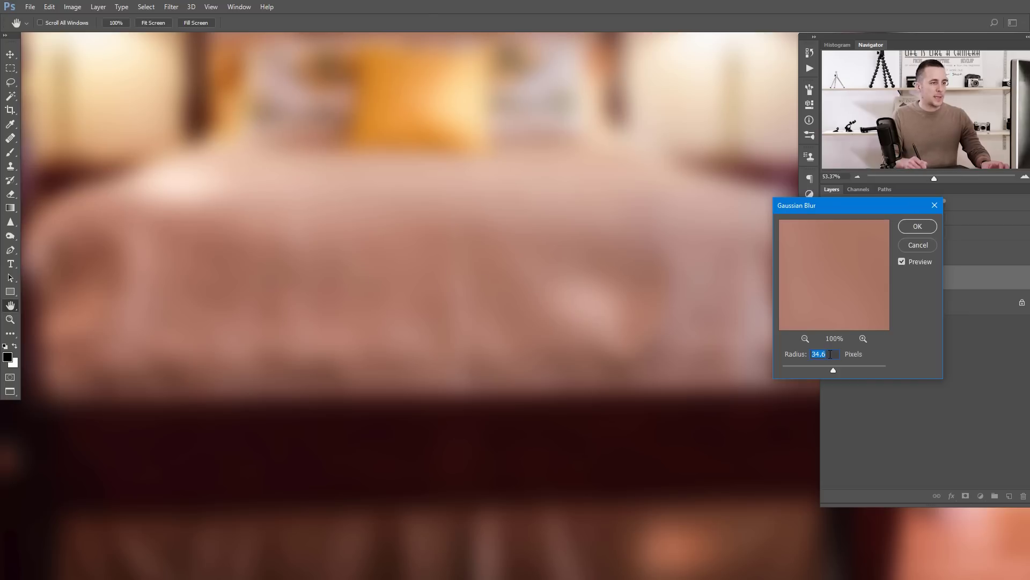
{"action": "type", "text": "5"}
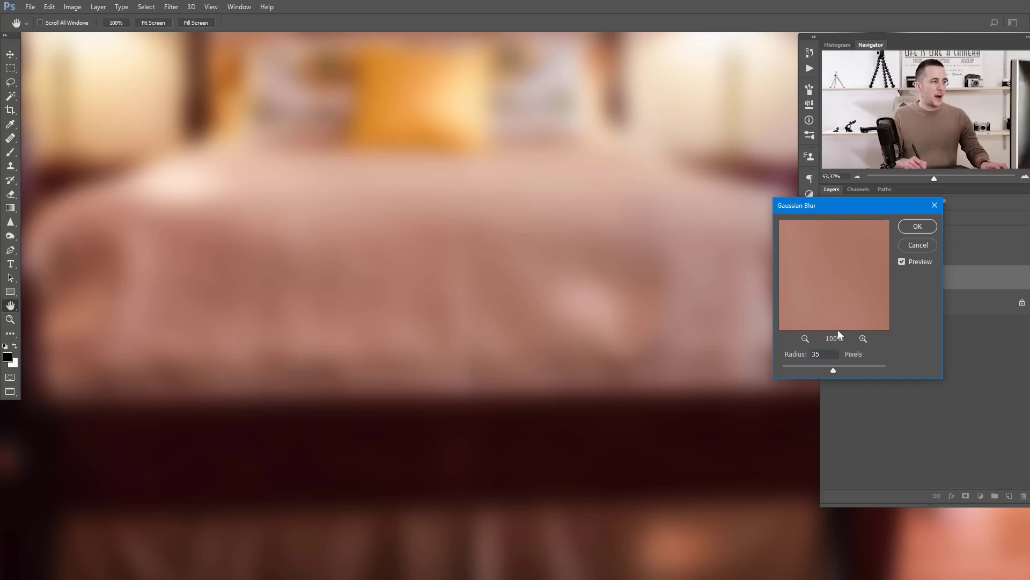
{"action": "left_click_drag", "start_coordinate": [835, 370], "coordinate": [840, 370]}
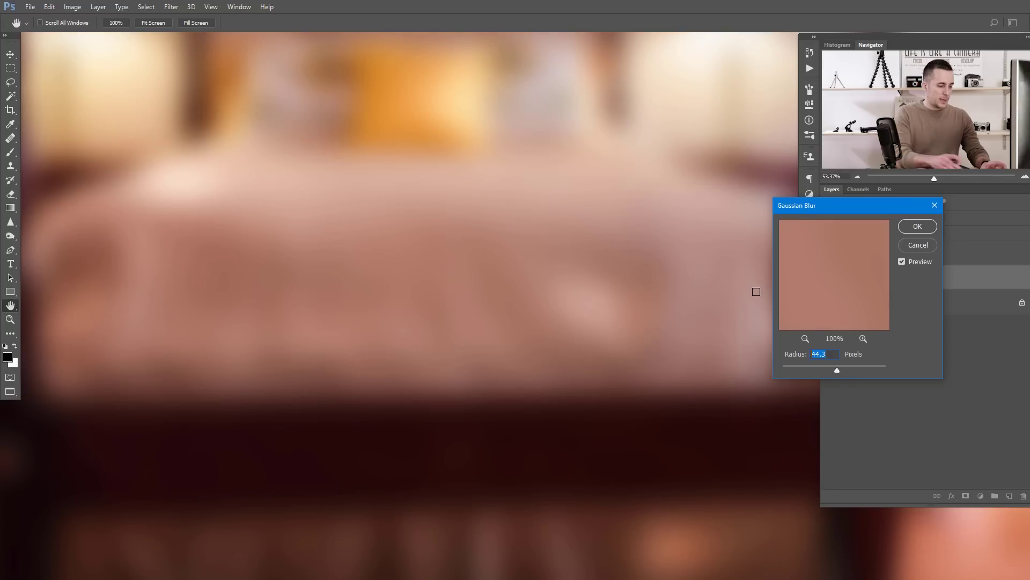
{"action": "type", "text": "40"}
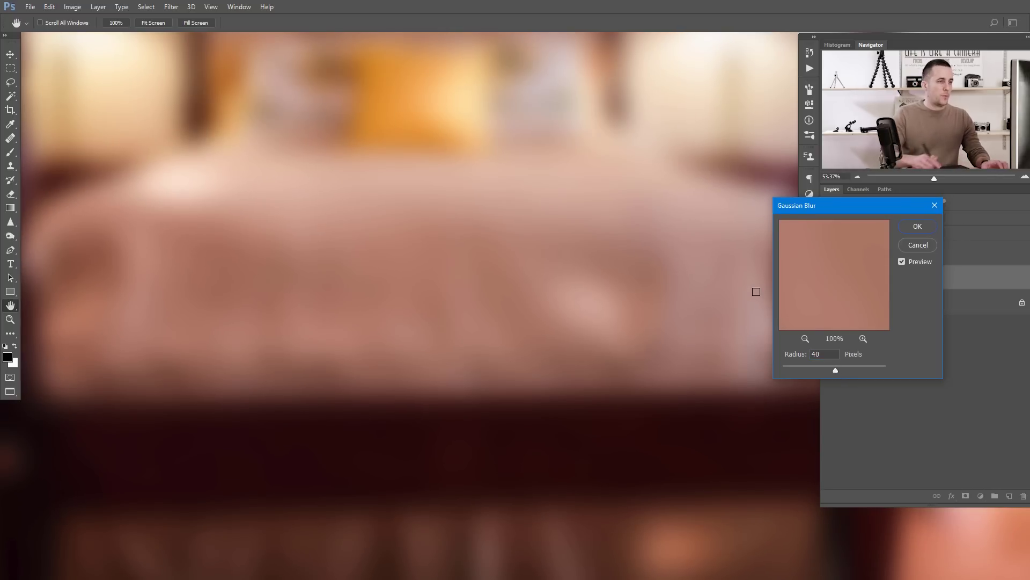
{"action": "left_click", "coordinate": [917, 227]}
Step: Select the High layer and make it visible again
{"action": "left_click_drag", "start_coordinate": [648, 276], "coordinate": [623, 295]}
{"action": "left_click_drag", "start_coordinate": [548, 299], "coordinate": [484, 299]}
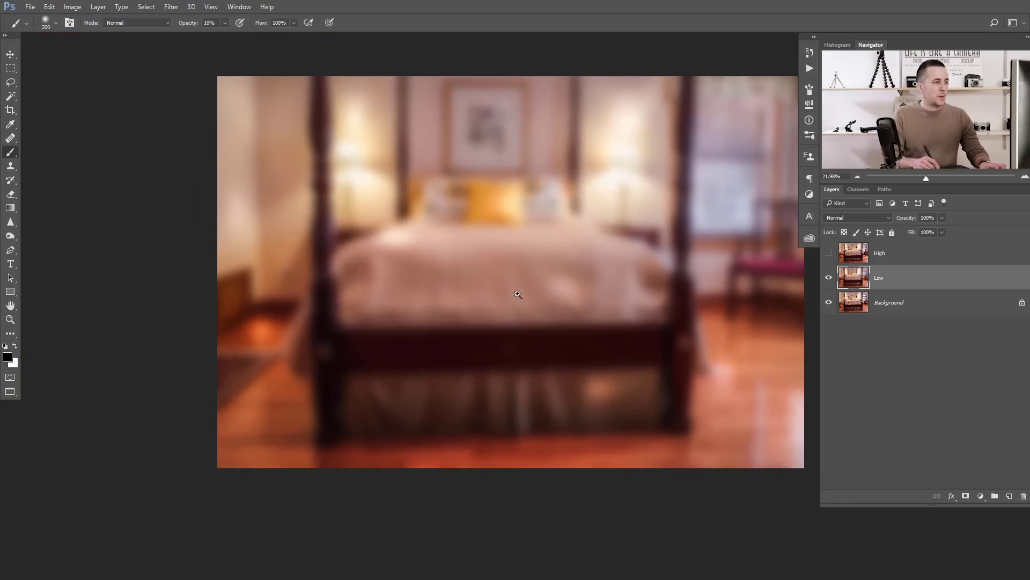
{"action": "scroll", "coordinate": [518, 294], "scroll_direction": "up", "scroll_amount": 2}
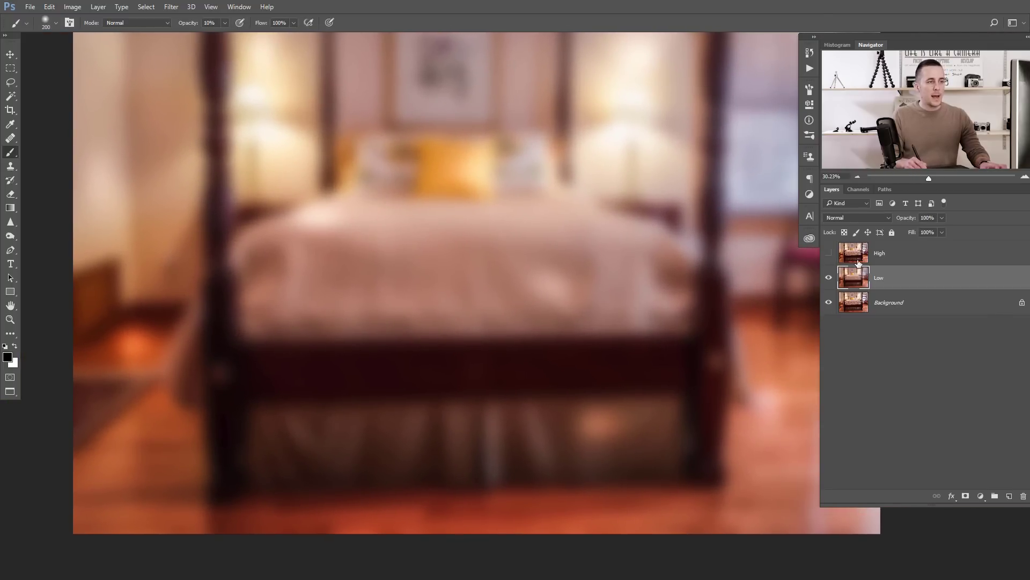
{"action": "left_click", "coordinate": [858, 262]}
{"action": "left_click", "coordinate": [828, 253]}
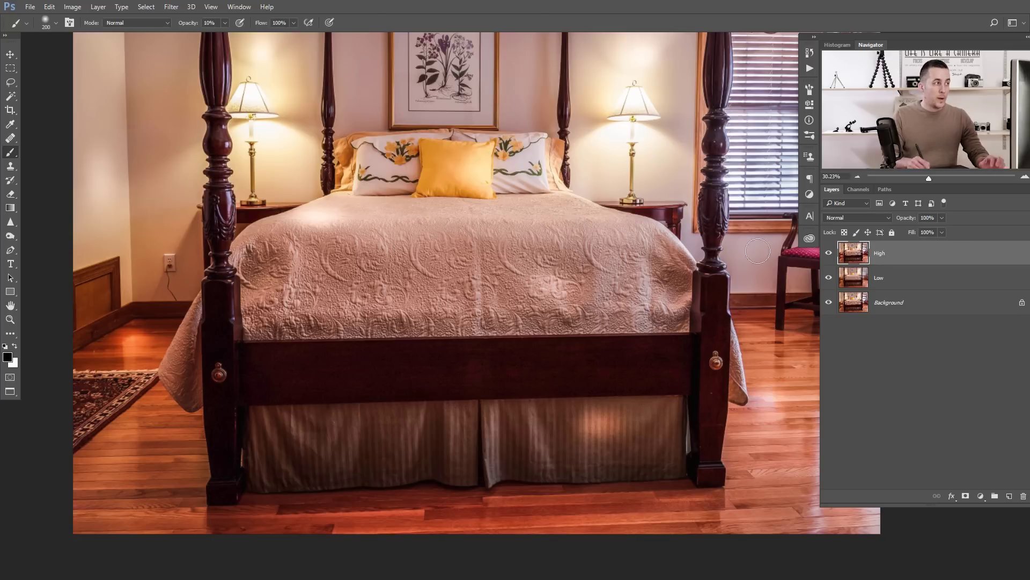
Step: Start Apply Image on the High layer with the Low layer as source and Subtract as the blending
{"action": "left_click", "coordinate": [71, 6]}
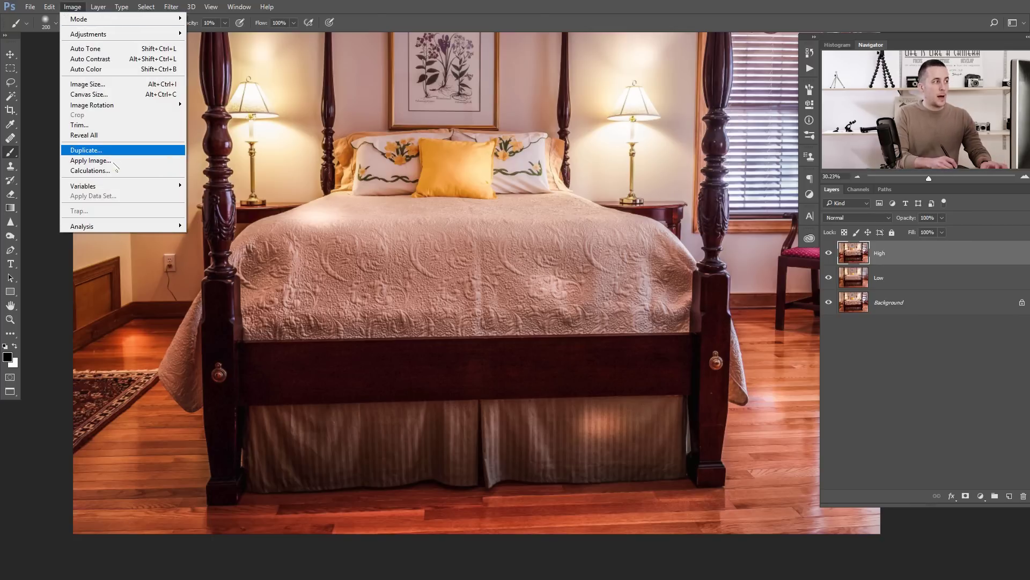
{"action": "left_click", "coordinate": [86, 164]}
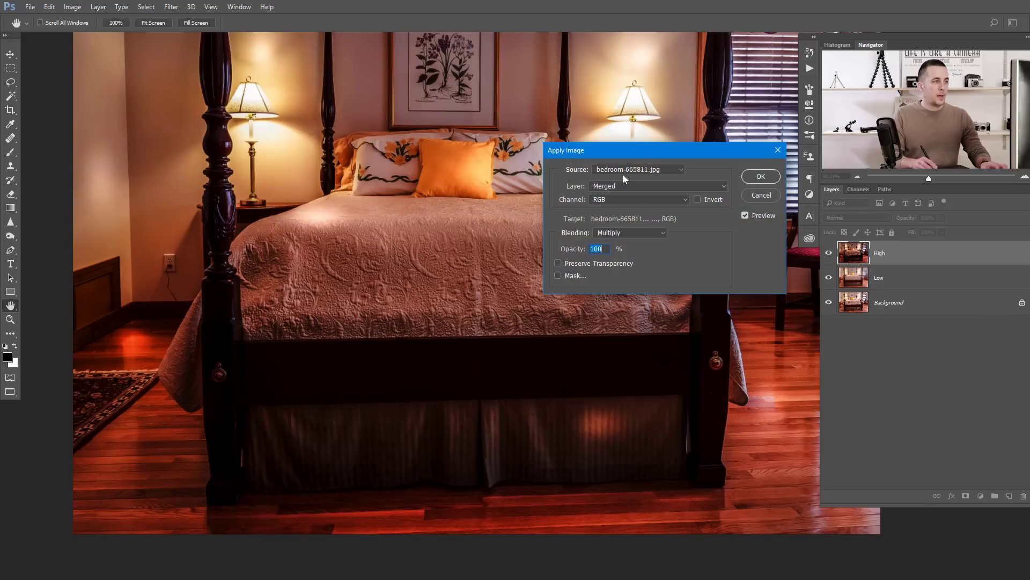
{"action": "left_click_drag", "start_coordinate": [646, 156], "coordinate": [493, 157]}
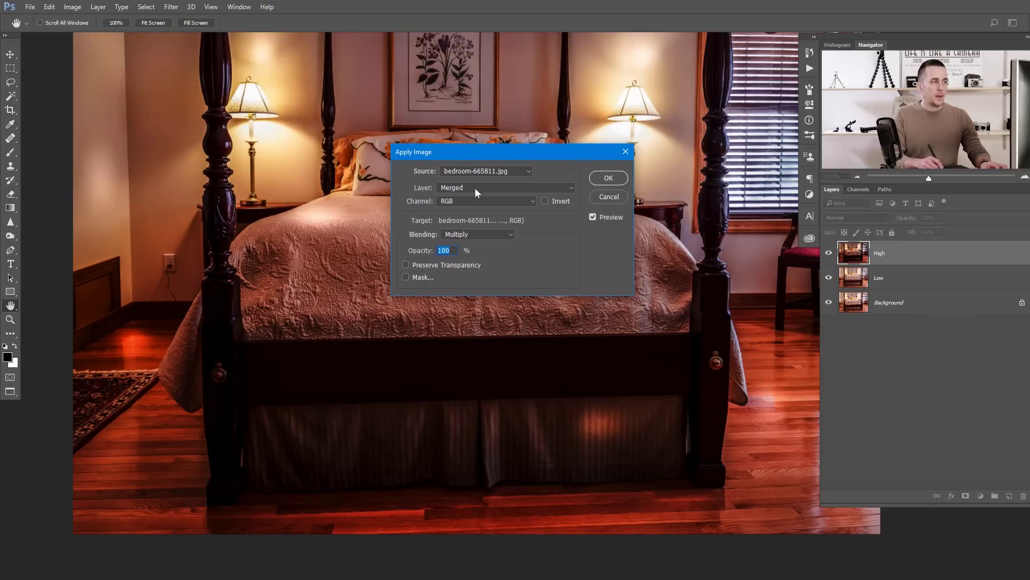
{"action": "left_click", "coordinate": [506, 186]}
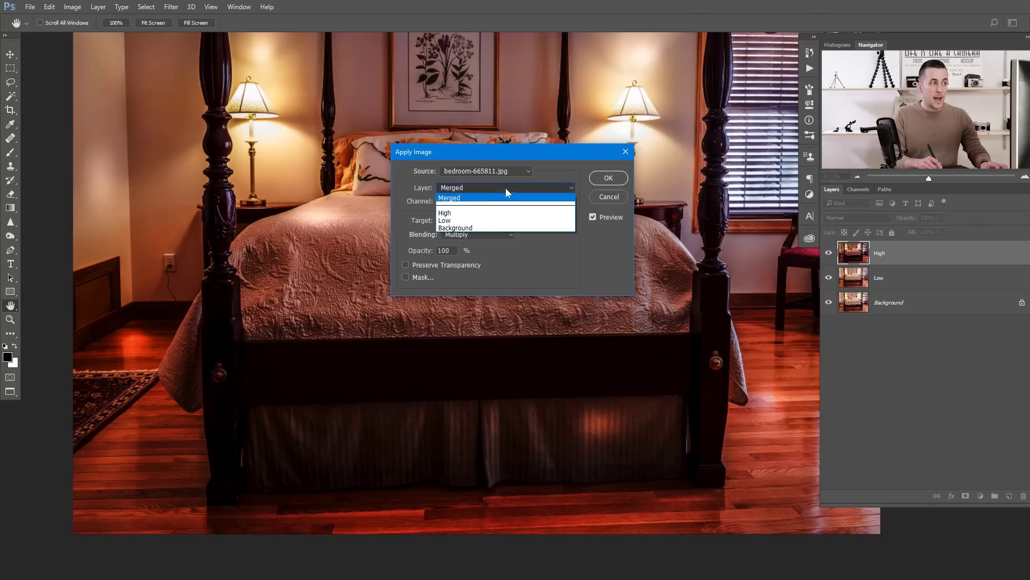
{"action": "left_click", "coordinate": [452, 226]}
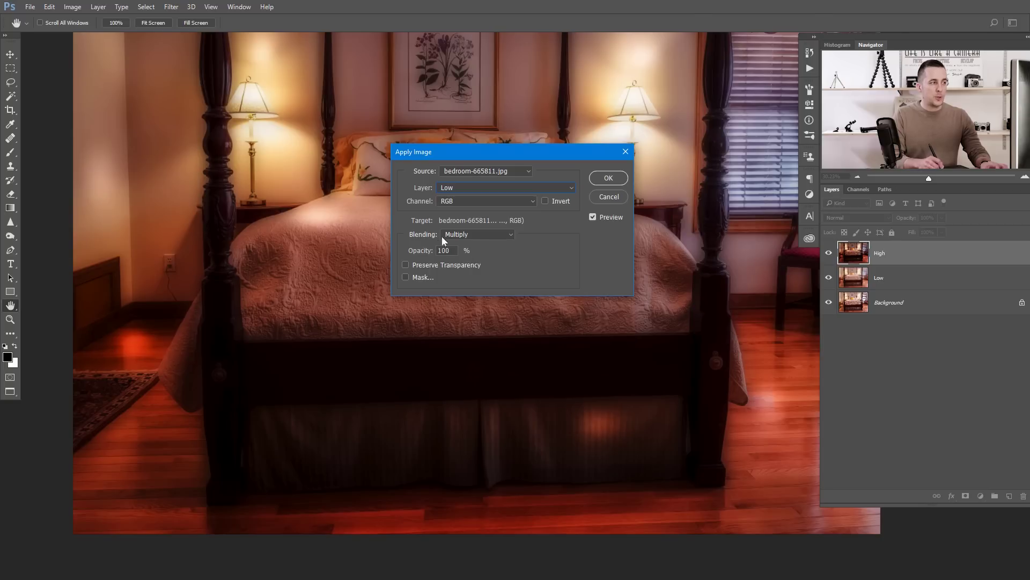
{"action": "left_click", "coordinate": [476, 234]}
{"action": "left_click", "coordinate": [475, 418]}
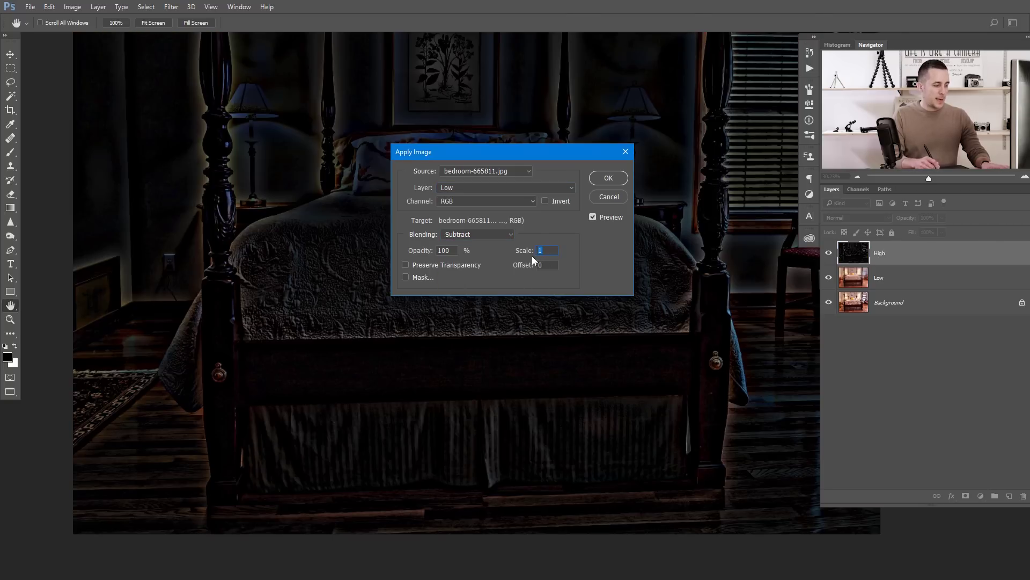
Step: Set the Apply Image scale to 2 and offset to 128, and apply it to the High layer
{"action": "type", "text": "2"}
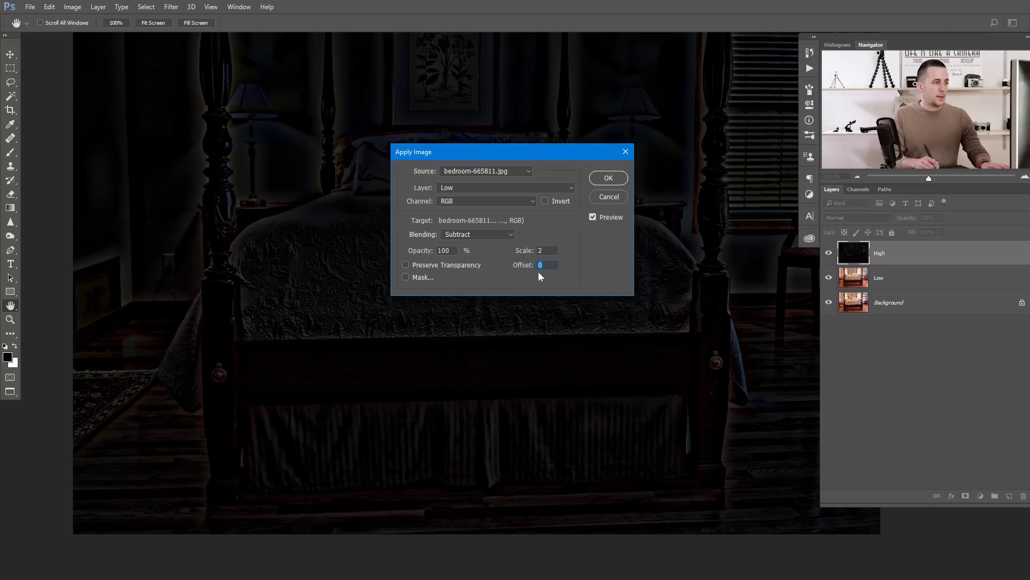
{"action": "left_click", "coordinate": [551, 266]}
{"action": "type", "text": "128"}
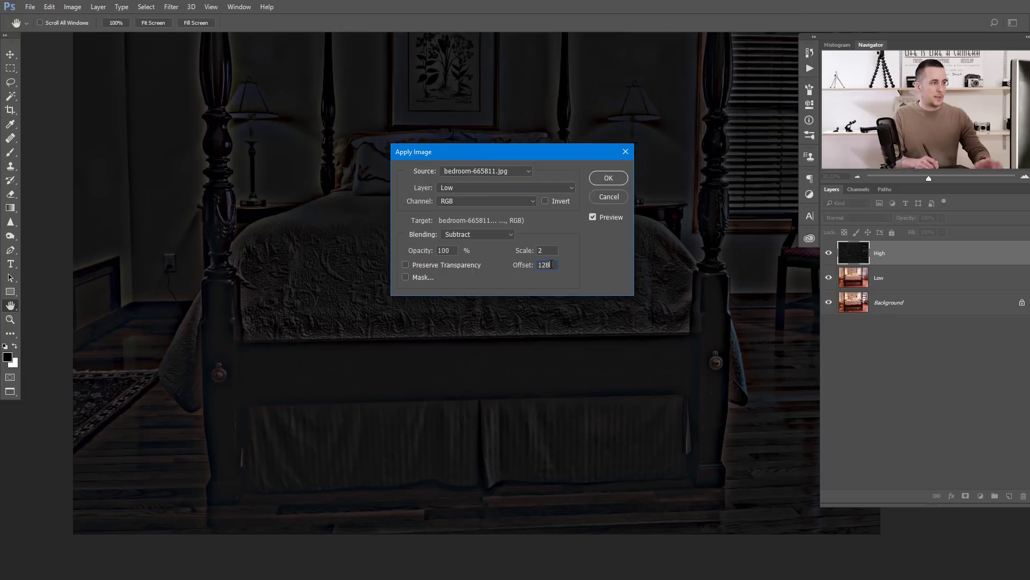
{"action": "key", "text": "Tab"}
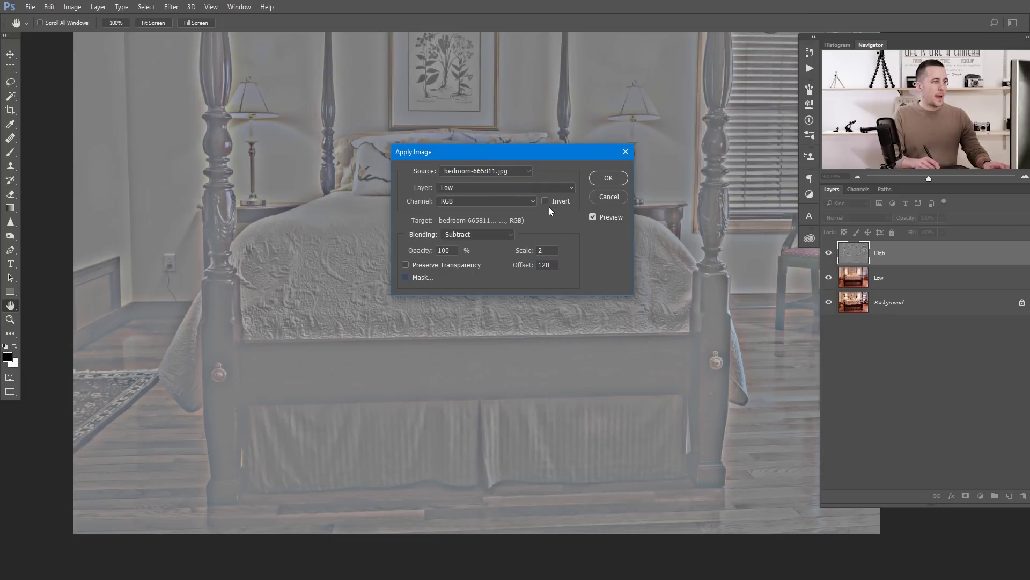
{"action": "left_click", "coordinate": [610, 178]}
{"action": "key", "text": "b"}
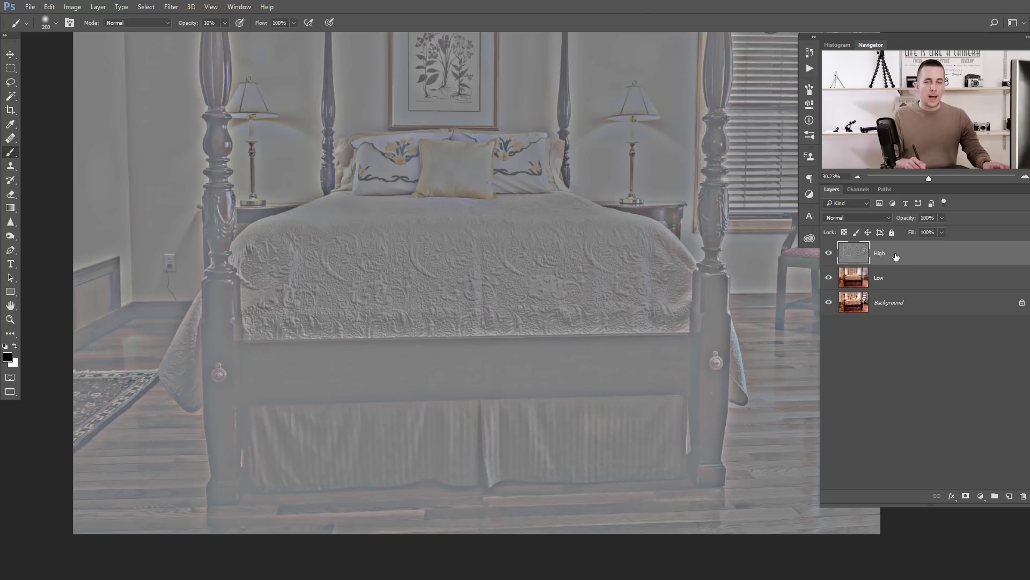
Step: Set the High layer's blend mode to Linear Light and compare the layered result with the Background layer alone
{"action": "left_click", "coordinate": [862, 217]}
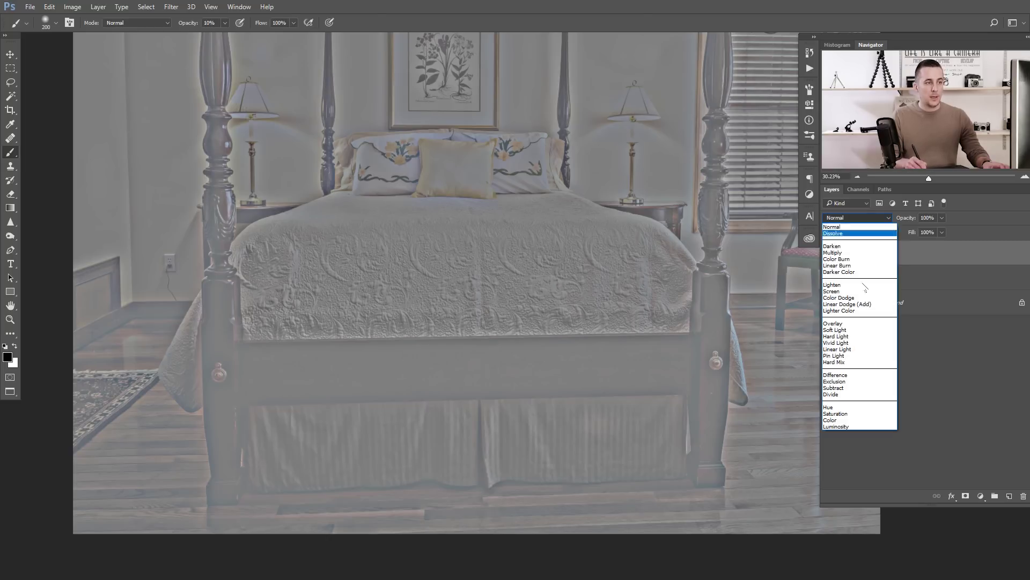
{"action": "left_click", "coordinate": [855, 350]}
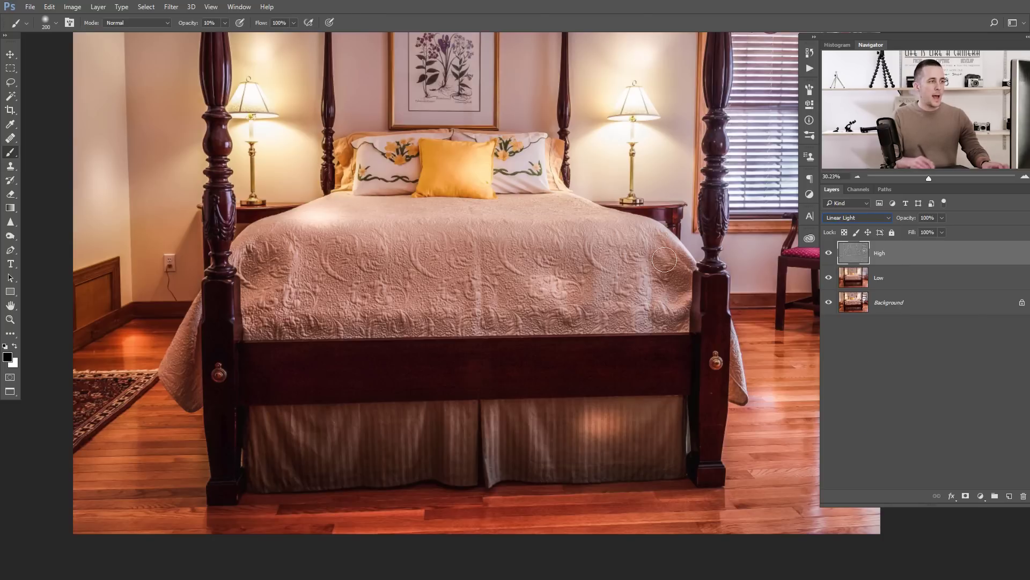
{"action": "scroll", "coordinate": [526, 274], "scroll_direction": "up", "scroll_amount": 2}
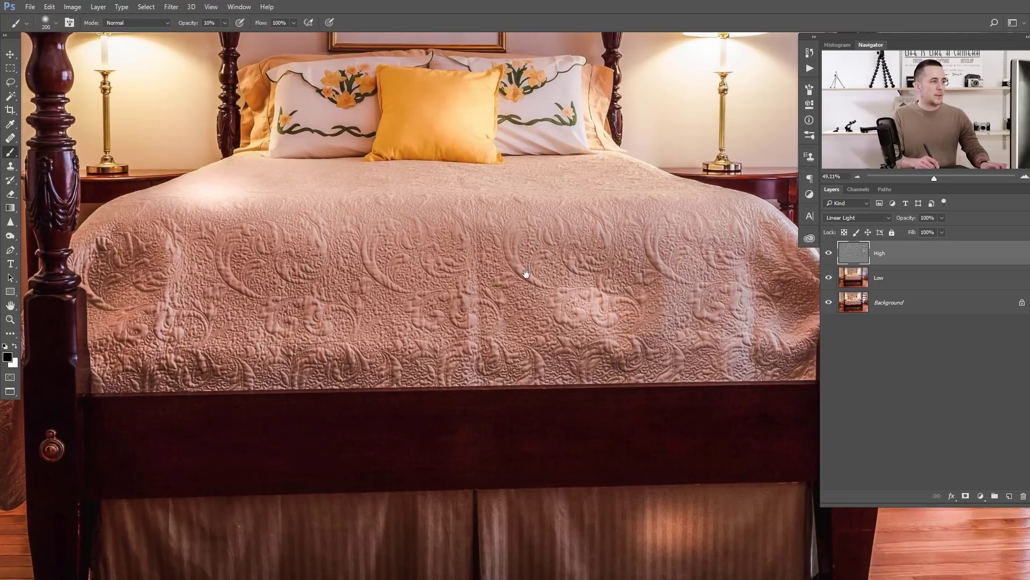
{"action": "left_click", "coordinate": [829, 303], "text": "alt"}
{"action": "left_click", "coordinate": [829, 303], "text": "alt"}
{"action": "left_click", "coordinate": [829, 304], "text": "alt"}
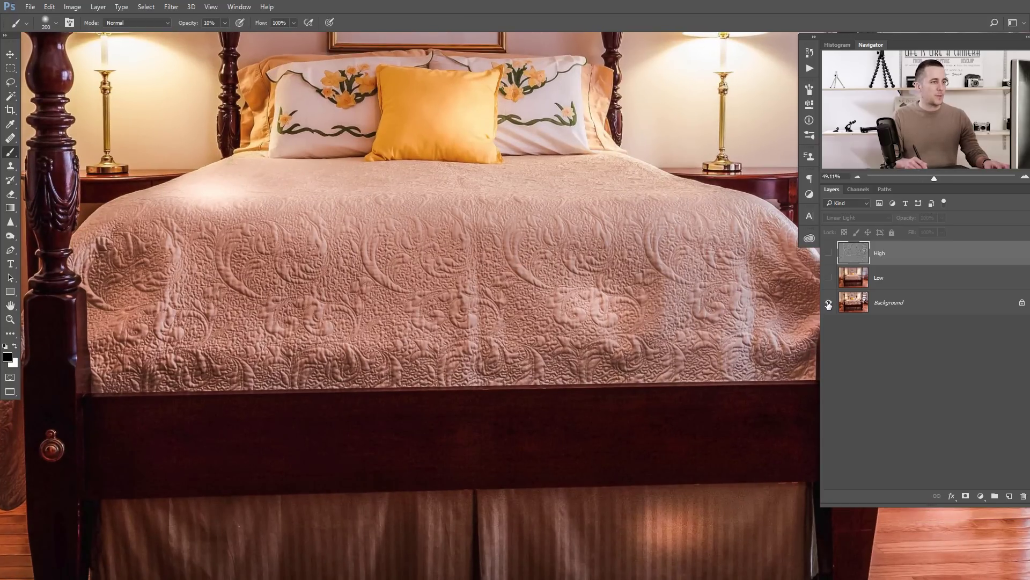
{"action": "left_click", "coordinate": [829, 303], "text": "alt"}
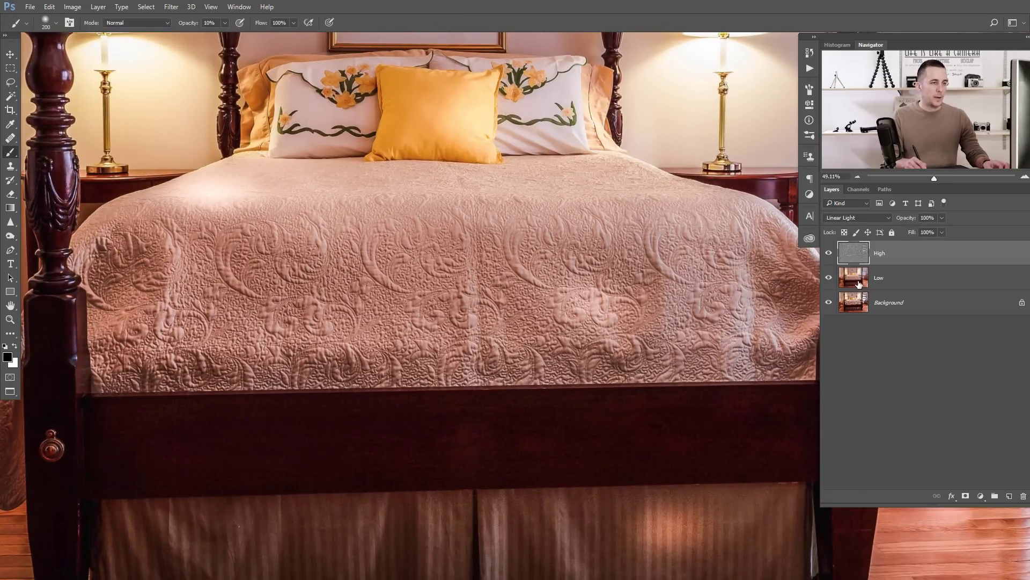
Step: Group the High and Low layers, name the group FS, and compare the image with and without the group
{"action": "left_click", "coordinate": [859, 284]}
{"action": "left_click", "coordinate": [864, 265], "text": "shift"}
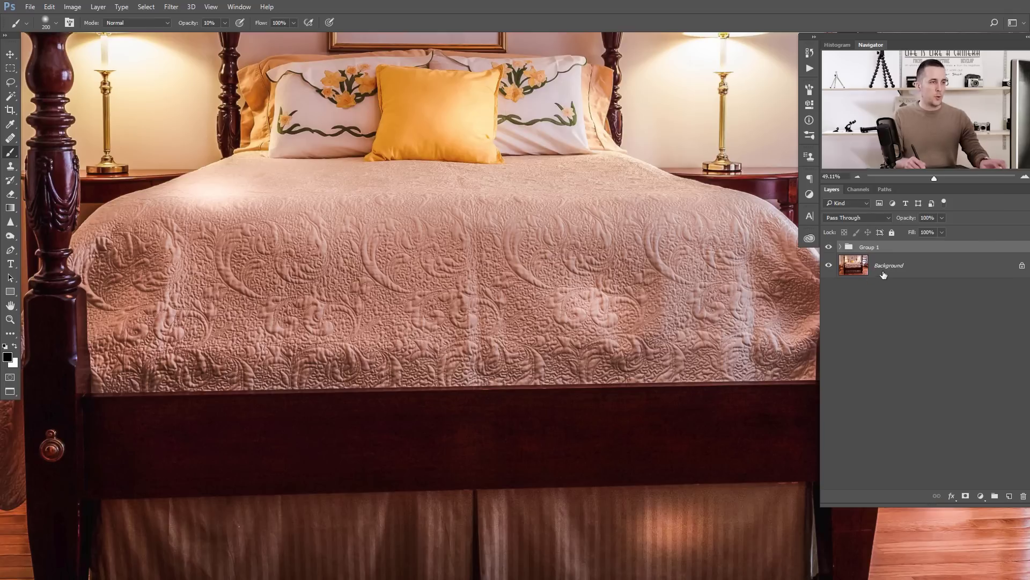
{"action": "key", "text": "ctrl+g"}
{"action": "double_click", "coordinate": [869, 247]}
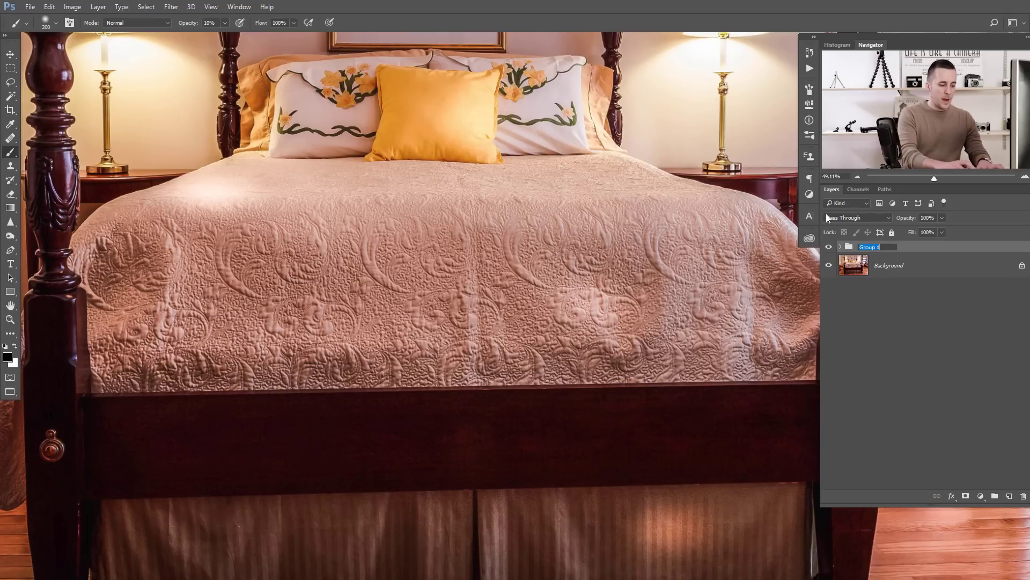
{"action": "type", "text": "FS"}
{"action": "key", "text": "Return"}
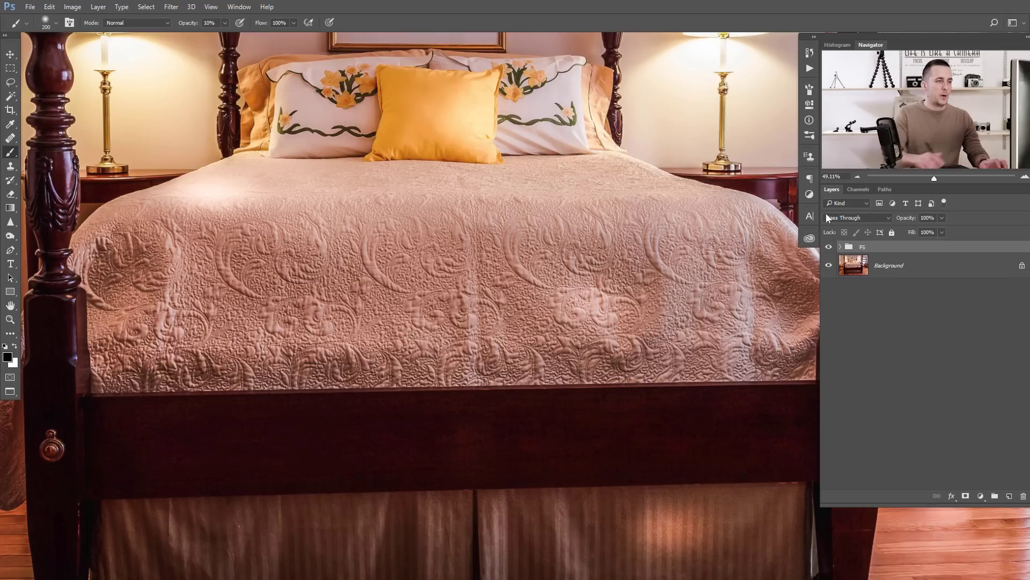
{"action": "left_click", "coordinate": [831, 249]}
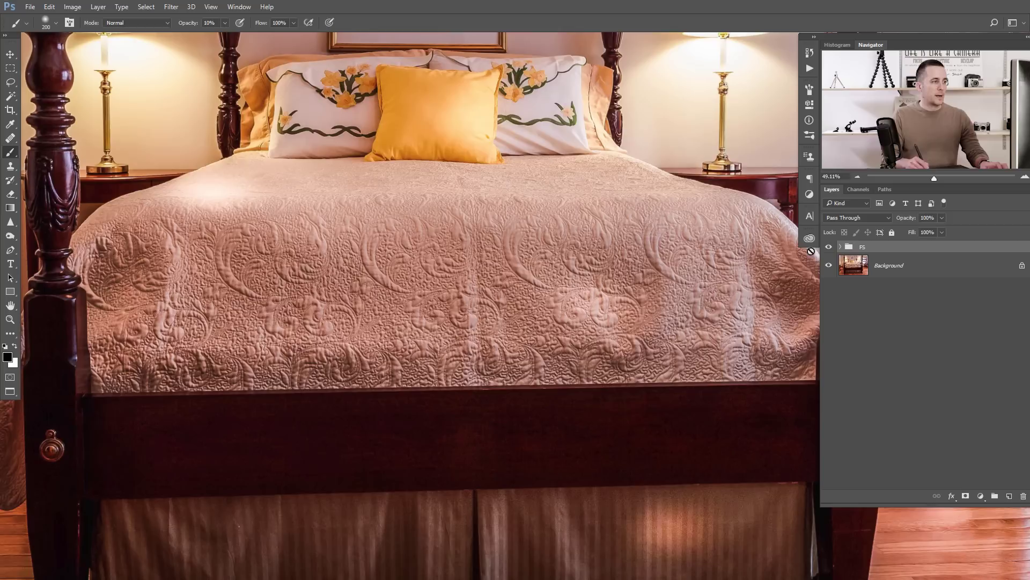
Step: Expand the FS group and add a new empty layer directly above the Low layer, beneath the High layer
{"action": "left_click", "coordinate": [841, 247]}
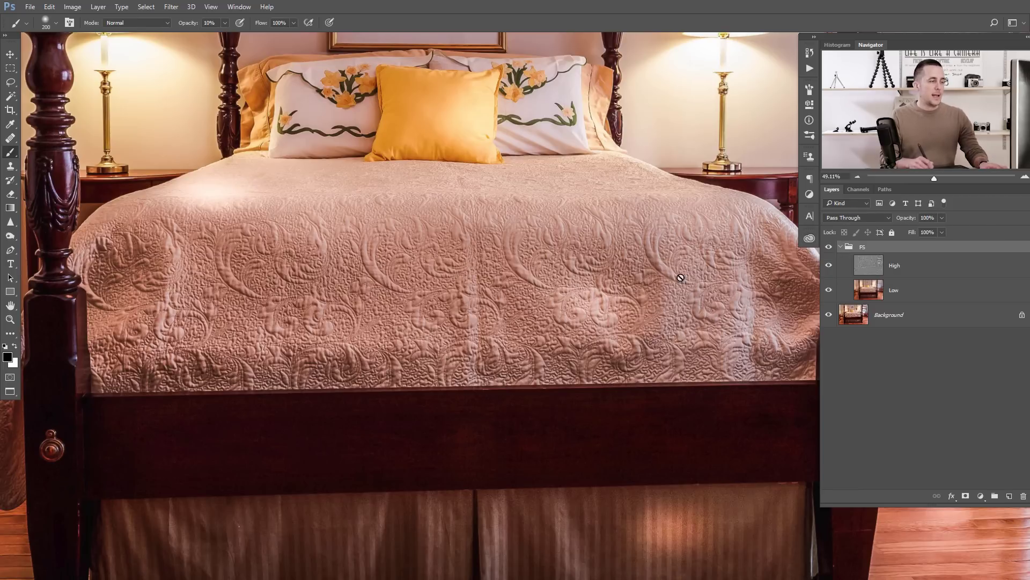
{"action": "left_click_drag", "start_coordinate": [597, 276], "coordinate": [479, 246]}
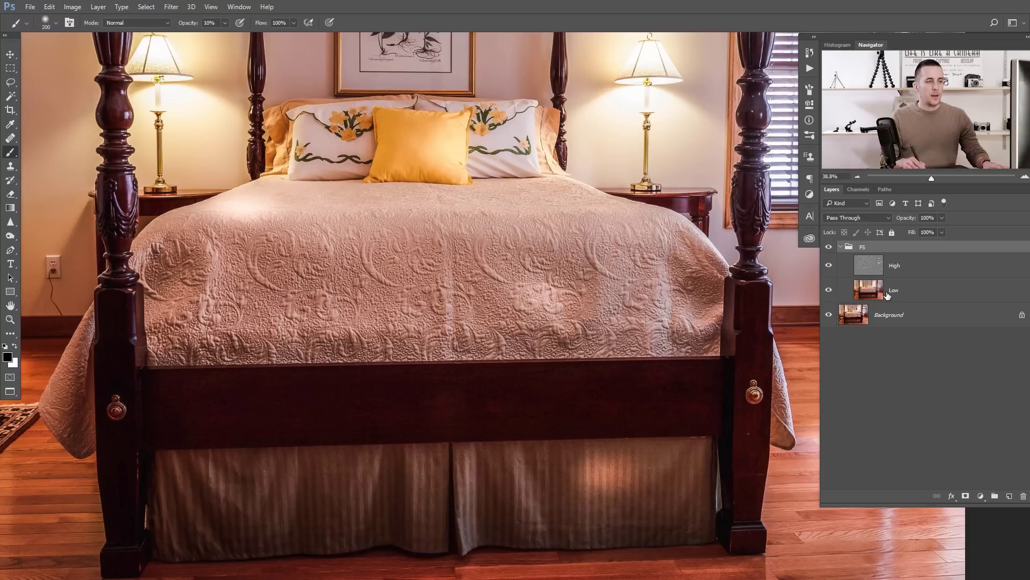
{"action": "left_click", "coordinate": [829, 269]}
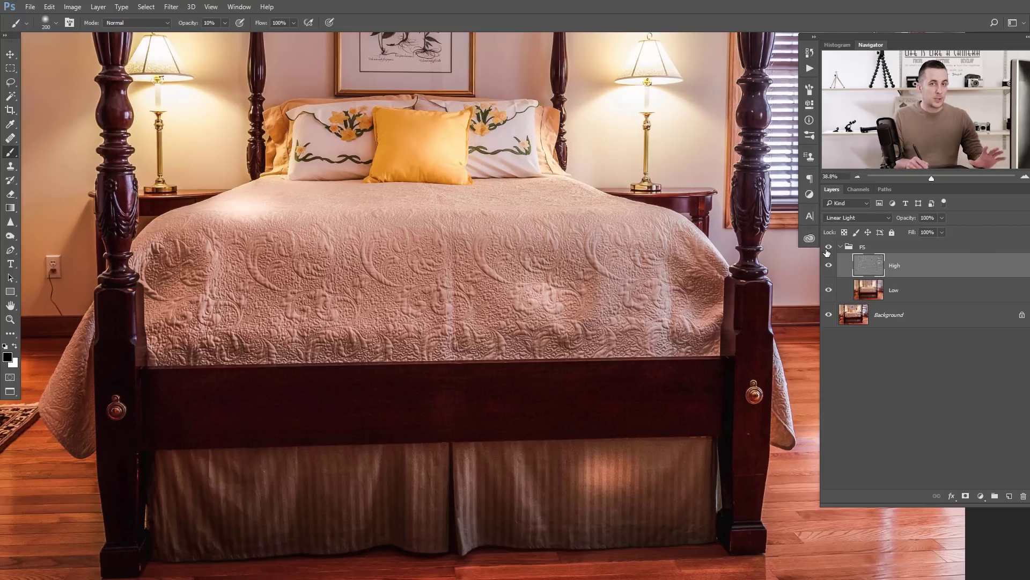
{"action": "left_click", "coordinate": [865, 292]}
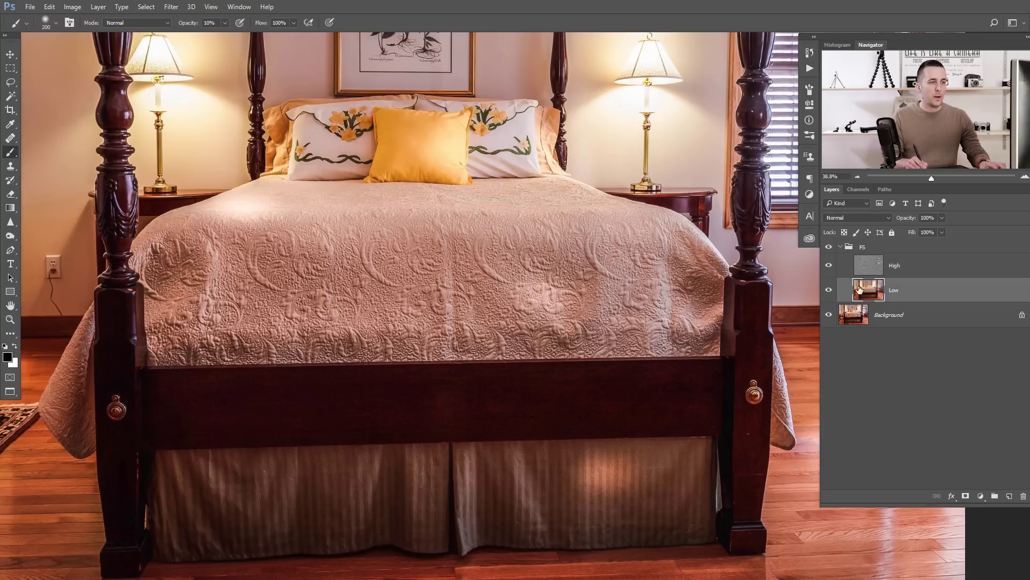
{"action": "left_click", "coordinate": [1009, 496]}
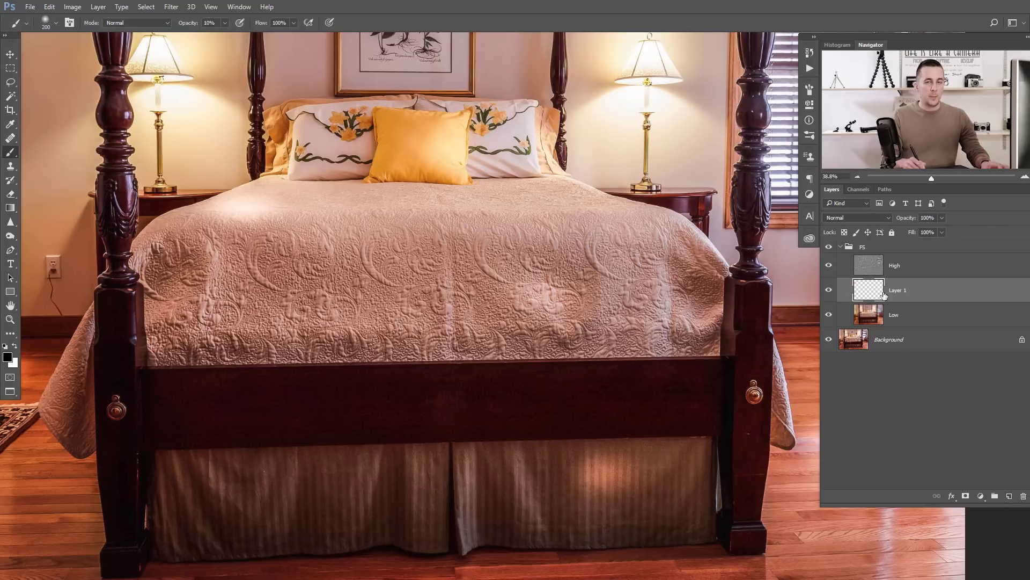
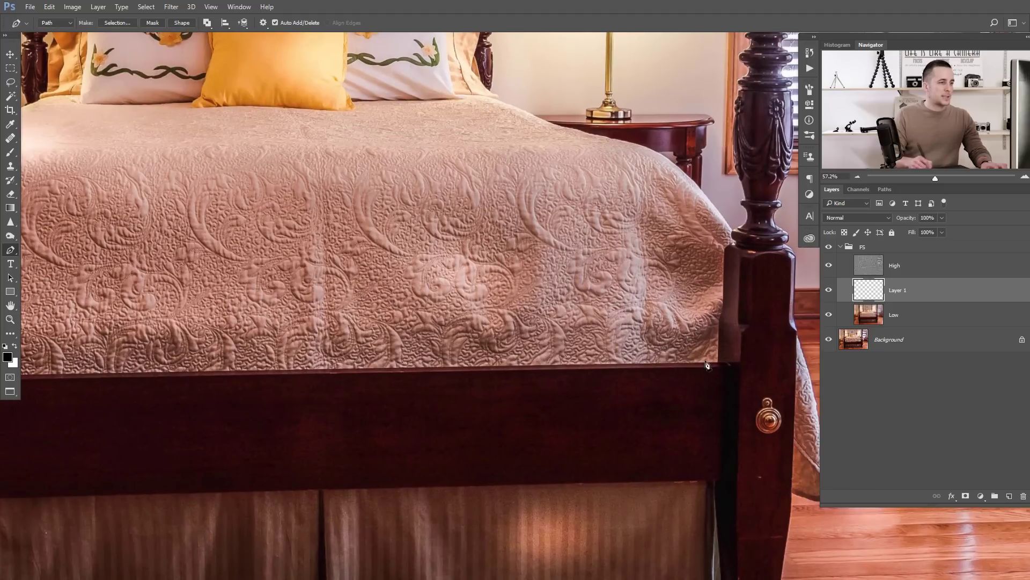
Step: Finish the Pen path around the front face of the bedspread and turn it into a selection
{"action": "left_click", "coordinate": [721, 362]}
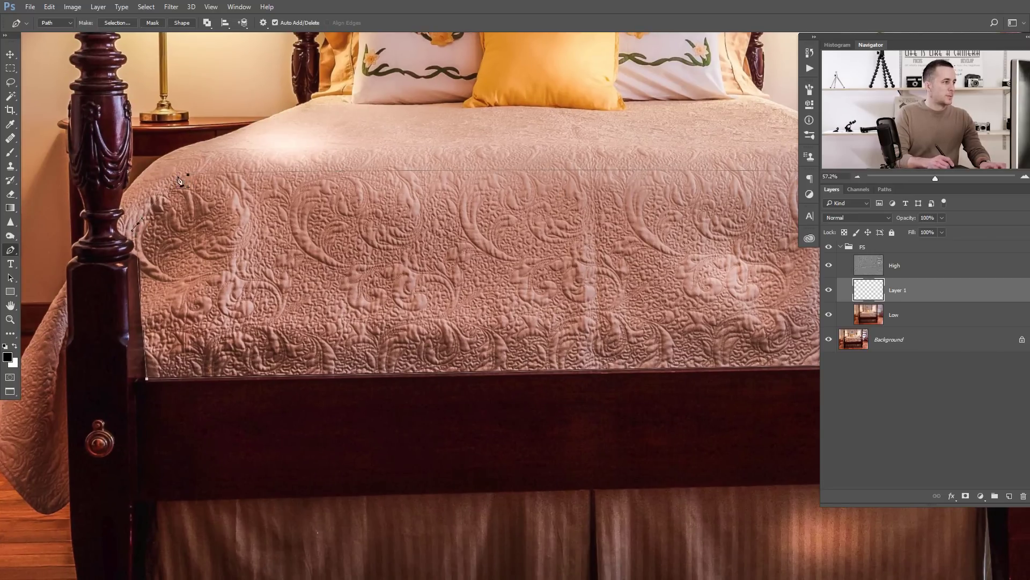
{"action": "key", "text": "ctrl+Return"}
{"action": "left_click_drag", "start_coordinate": [557, 249], "coordinate": [471, 263]}
{"action": "scroll", "coordinate": [539, 247], "scroll_direction": "down", "scroll_amount": 3}
{"action": "key", "text": "ctrl+Return"}
Step: Hide the High layer, fill the selection on Layer 1 with the reddish-brown bedspread colour, deselect and show High again
{"action": "key", "text": "b"}
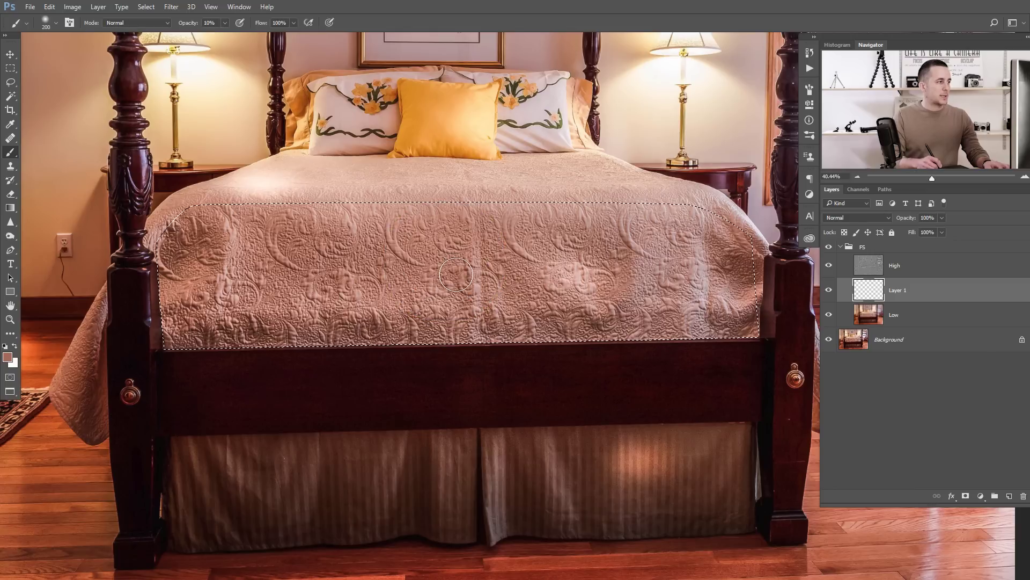
{"action": "left_click", "coordinate": [829, 265]}
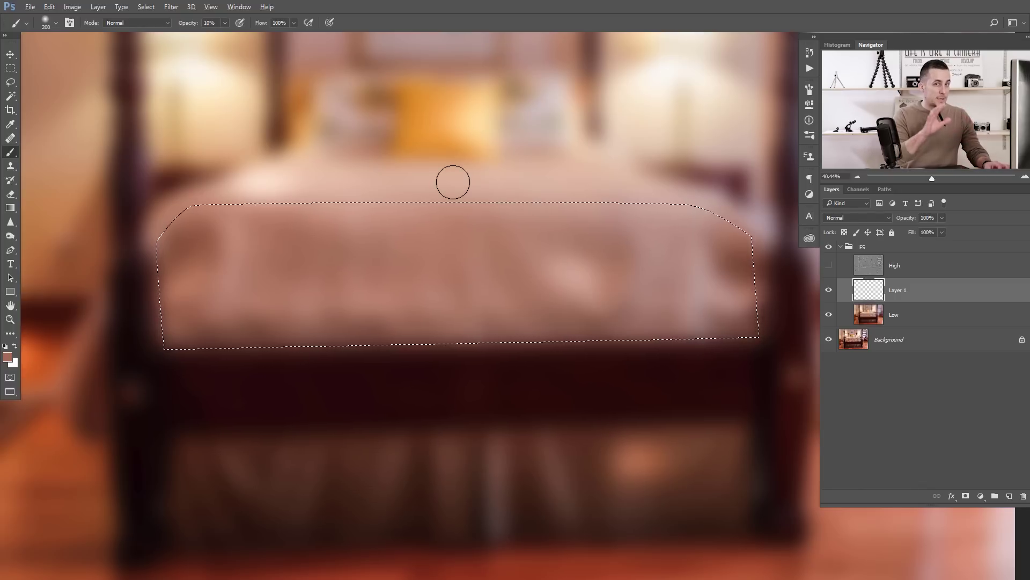
{"action": "key", "text": "alt+BackSpace"}
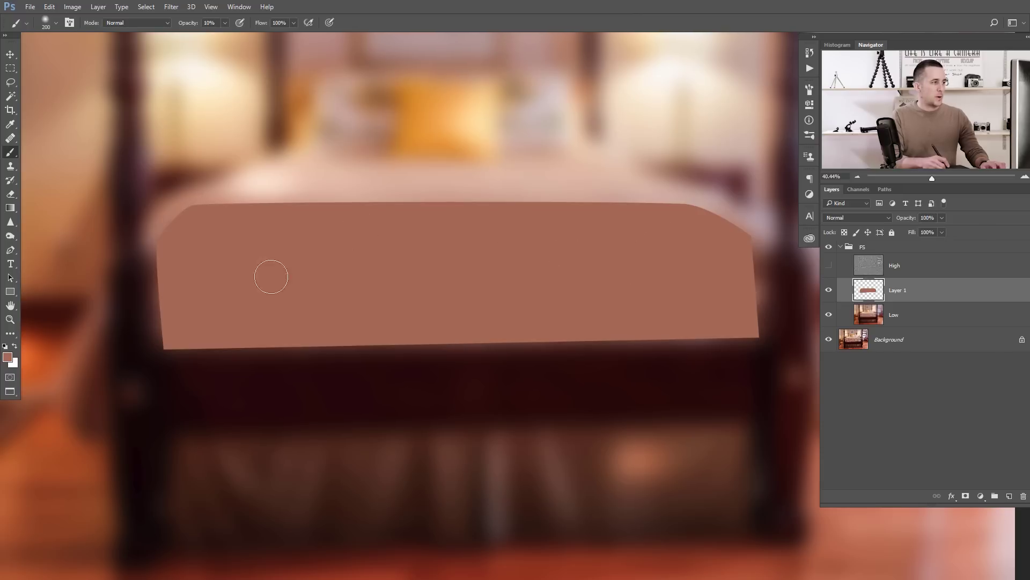
{"action": "left_click", "coordinate": [831, 266]}
{"action": "left_click_drag", "start_coordinate": [527, 256], "coordinate": [502, 274]}
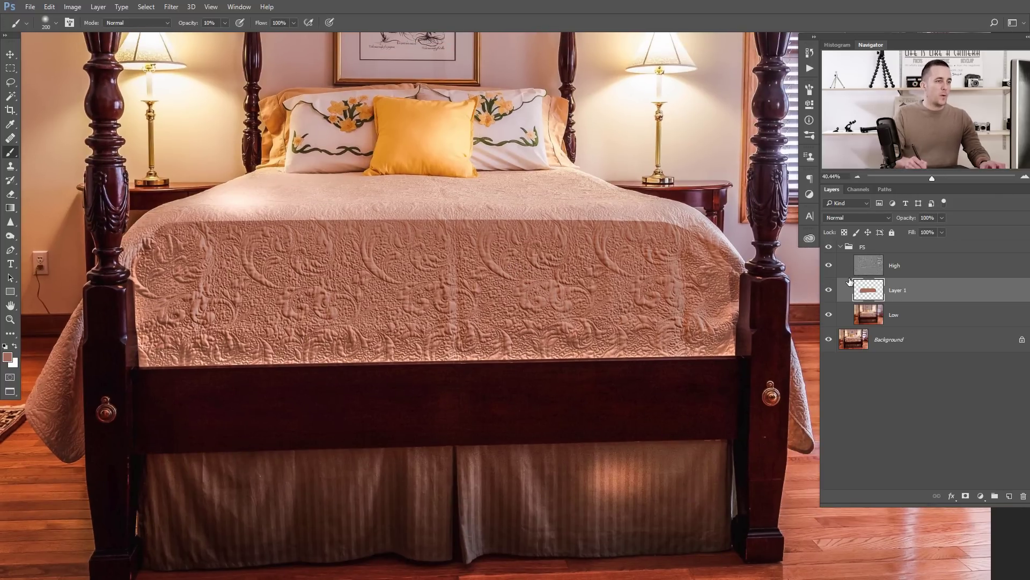
Step: Soften the colour fill on Layer 1 with a Gaussian Blur of 30.4 pixels radius
{"action": "left_click", "coordinate": [171, 7]}
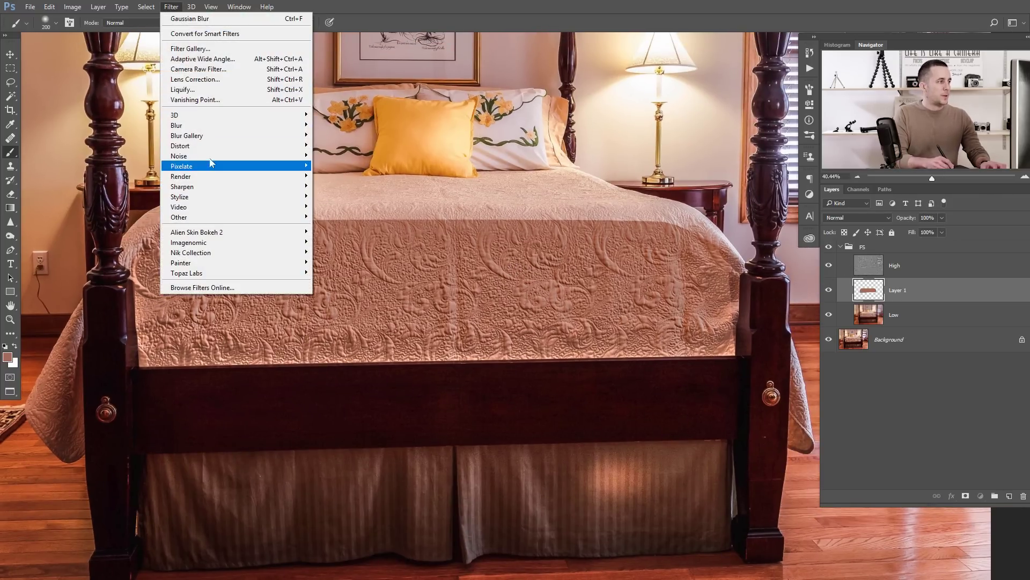
{"action": "mouse_move", "coordinate": [215, 125]}
{"action": "left_click", "coordinate": [134, 166]}
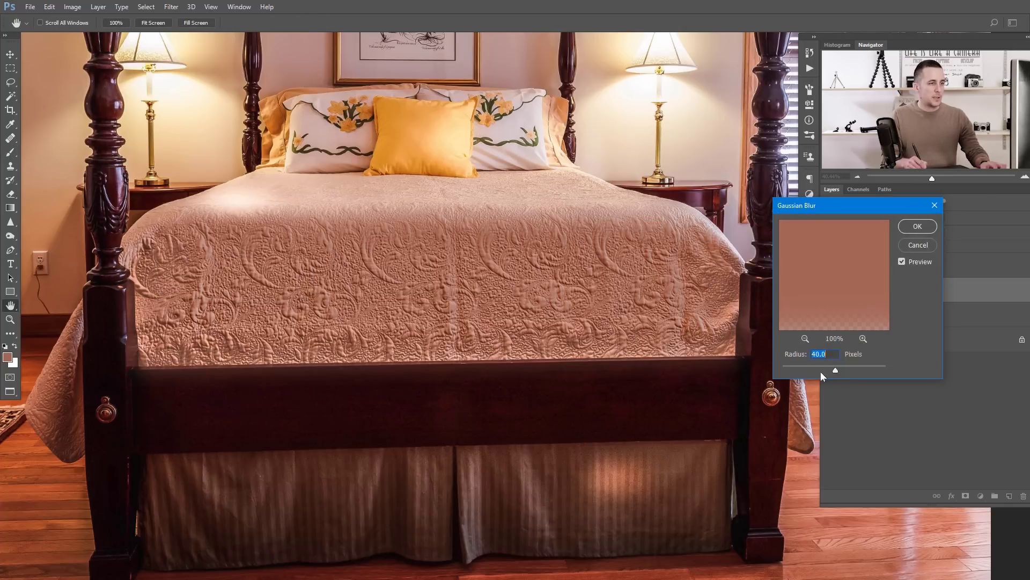
{"action": "left_click_drag", "start_coordinate": [821, 373], "coordinate": [833, 369]}
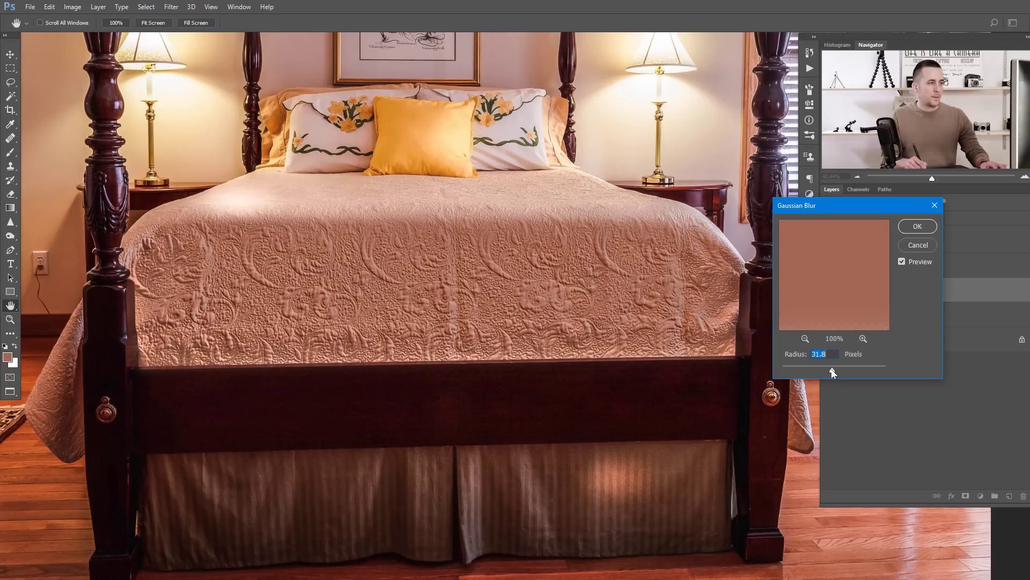
{"action": "left_click", "coordinate": [902, 227]}
Step: Add a mask to Layer 1 and paint black along the fill's upper edge with a size 400 soft brush at 50% opacity
{"action": "key", "text": "b"}
{"action": "left_click", "coordinate": [965, 497]}
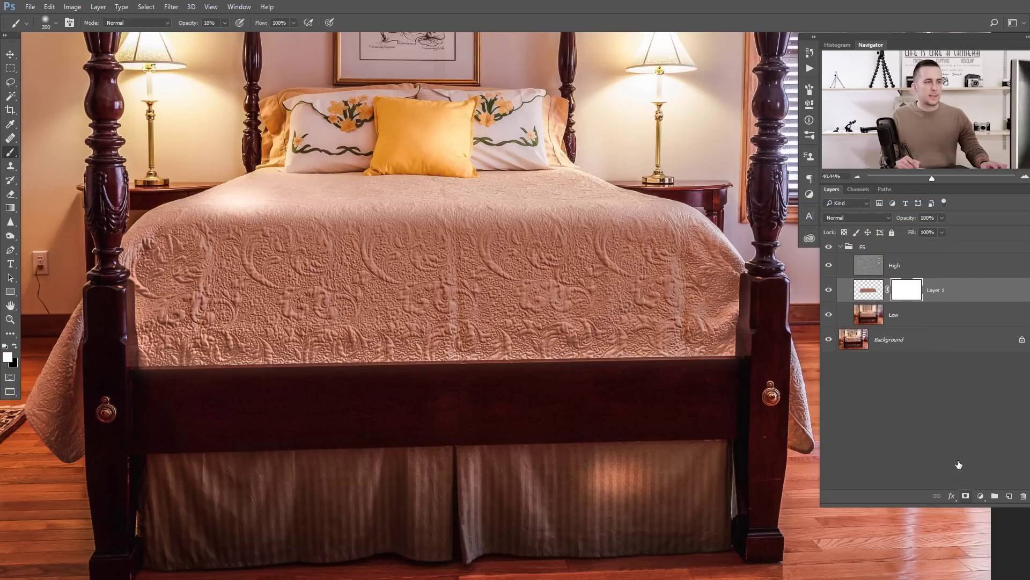
{"action": "key", "text": "bracketright"}
{"action": "key", "text": "bracketright"}
{"action": "key", "text": "x"}
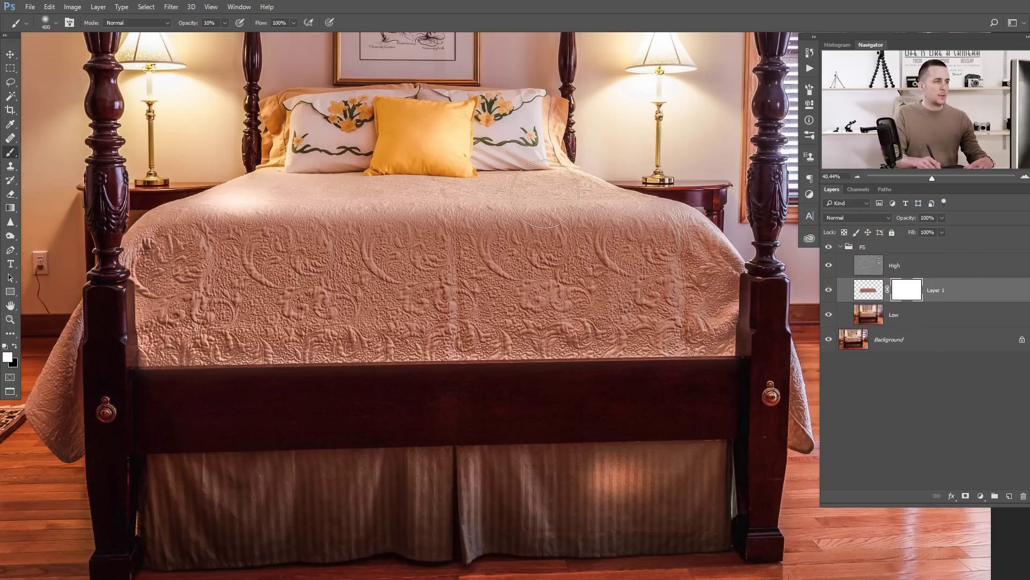
{"action": "key", "text": "bracketright"}
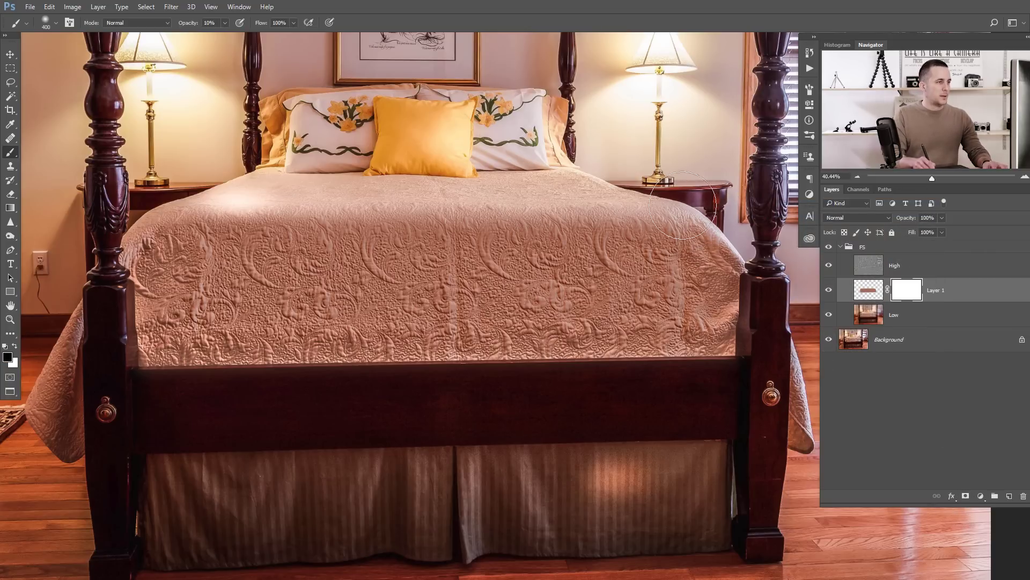
{"action": "key", "text": "5"}
{"action": "mouse_move", "coordinate": [646, 210]}
{"action": "left_mouse_down"}
{"action": "mouse_move", "coordinate": [409, 192]}
{"action": "mouse_move", "coordinate": [646, 219]}
{"action": "mouse_move", "coordinate": [204, 217]}
{"action": "mouse_move", "coordinate": [215, 202]}
{"action": "mouse_move", "coordinate": [627, 187]}
{"action": "mouse_move", "coordinate": [563, 179]}
{"action": "mouse_move", "coordinate": [265, 202]}
{"action": "mouse_move", "coordinate": [345, 198]}
{"action": "left_mouse_up"}
{"action": "key", "text": "1"}
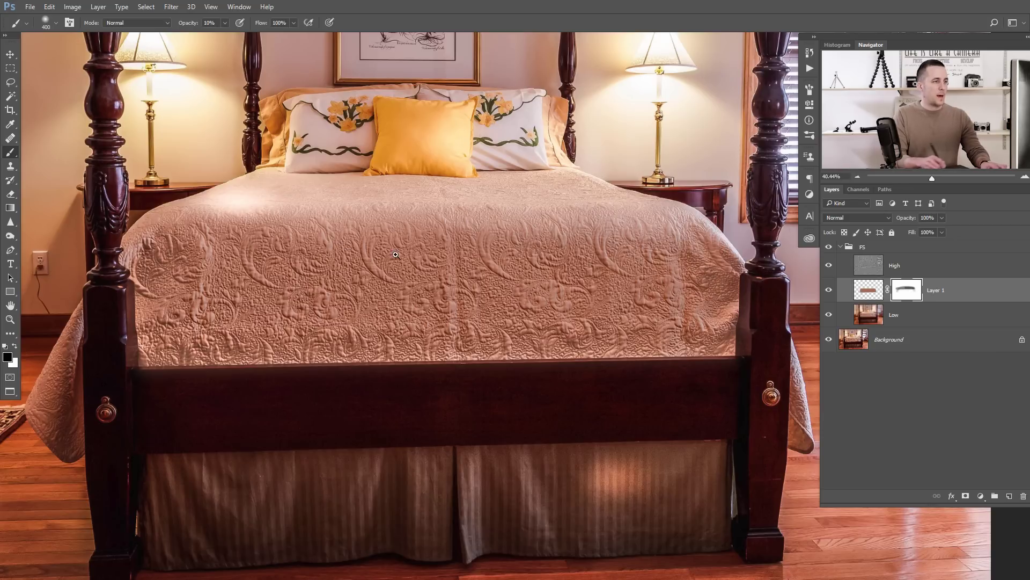
Step: Compare the bedspread with and without the masked colour fill on Layer 1
{"action": "scroll", "coordinate": [536, 257], "scroll_direction": "down", "scroll_amount": 3}
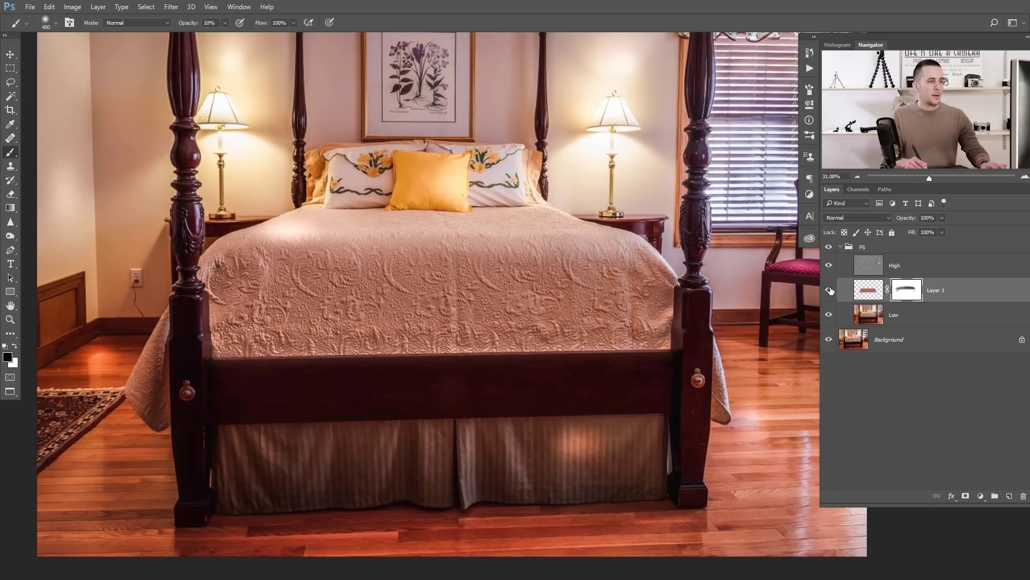
{"action": "left_click", "coordinate": [829, 290]}
{"action": "left_click", "coordinate": [829, 290]}
{"action": "left_click", "coordinate": [829, 290]}
{"action": "left_click", "coordinate": [829, 291]}
Step: Add a Hue/Saturation adjustment above Layer 1 and clip it to that layer
{"action": "left_click", "coordinate": [868, 289]}
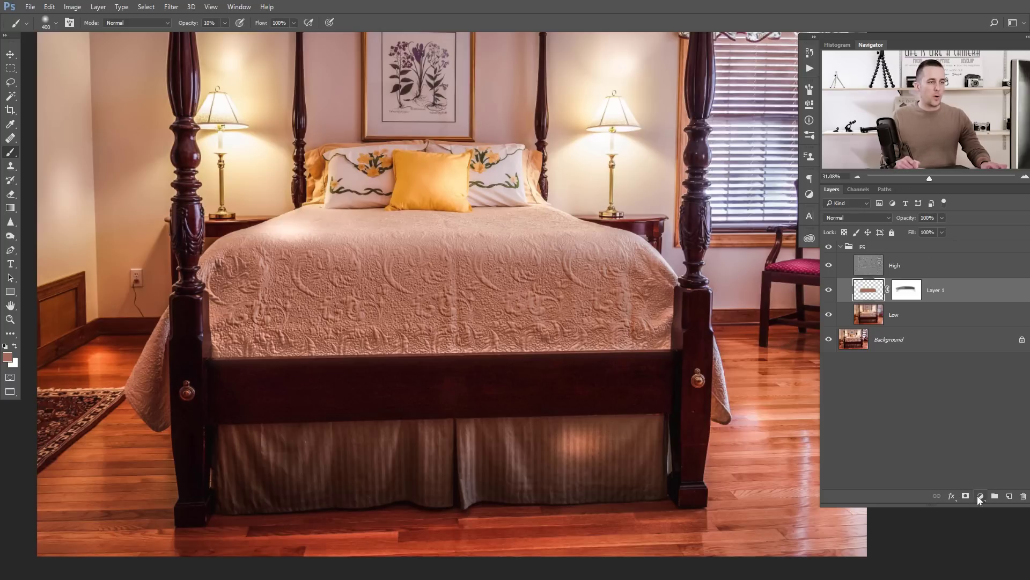
{"action": "left_click", "coordinate": [979, 499]}
{"action": "left_click", "coordinate": [960, 369]}
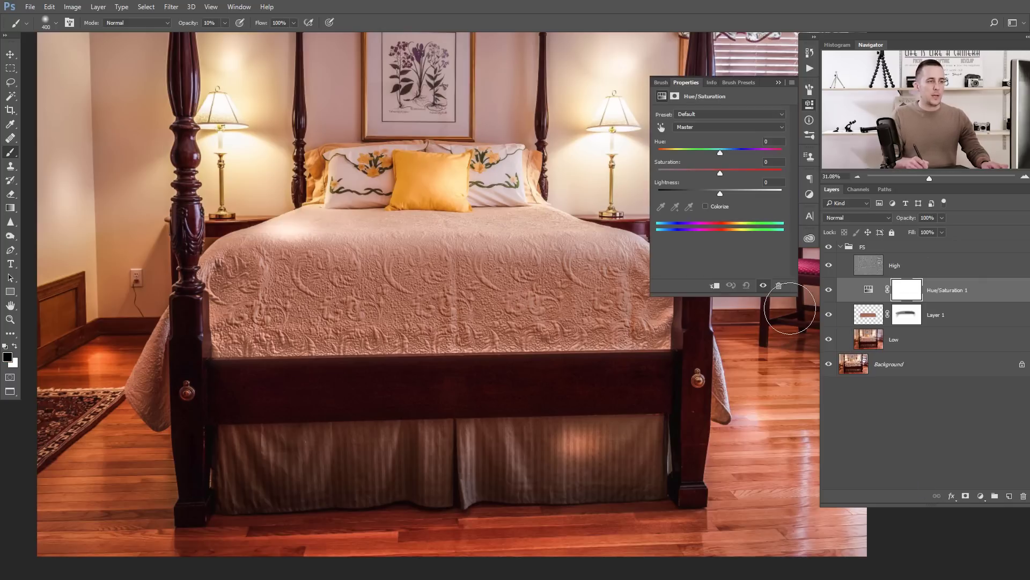
{"action": "left_click", "coordinate": [715, 285]}
Step: Set the clipped Hue/Saturation adjustment to saturation -6 and lightness +6
{"action": "mouse_move", "coordinate": [718, 172]}
{"action": "left_mouse_down"}
{"action": "mouse_move", "coordinate": [702, 173]}
{"action": "mouse_move", "coordinate": [715, 173]}
{"action": "left_mouse_up"}
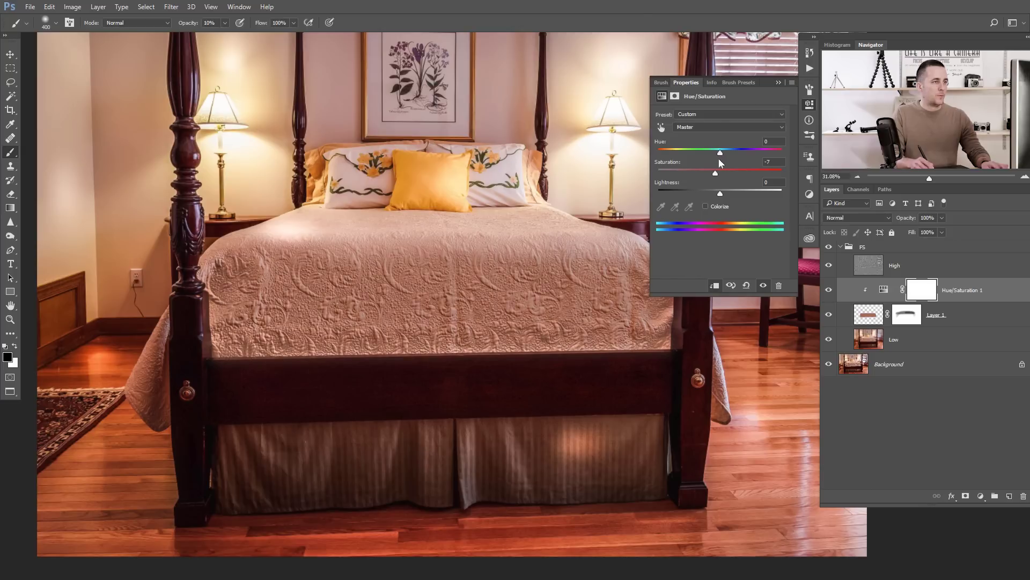
{"action": "left_click_drag", "start_coordinate": [716, 173], "coordinate": [716, 173]}
{"action": "scroll", "coordinate": [424, 284], "scroll_direction": "up", "scroll_amount": 3}
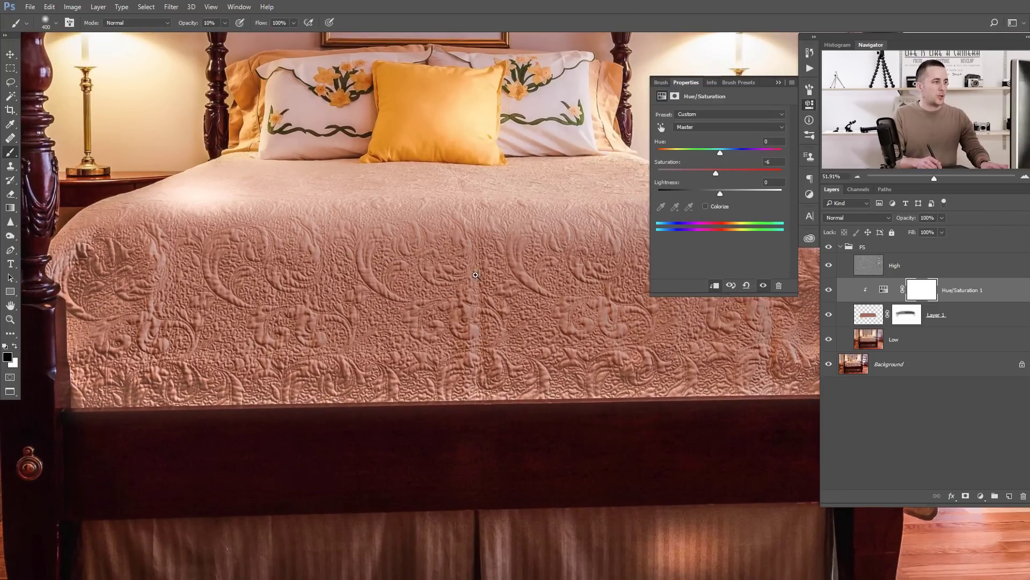
{"action": "scroll", "coordinate": [499, 275], "scroll_direction": "down", "scroll_amount": 2}
{"action": "left_click_drag", "start_coordinate": [503, 274], "coordinate": [457, 277]}
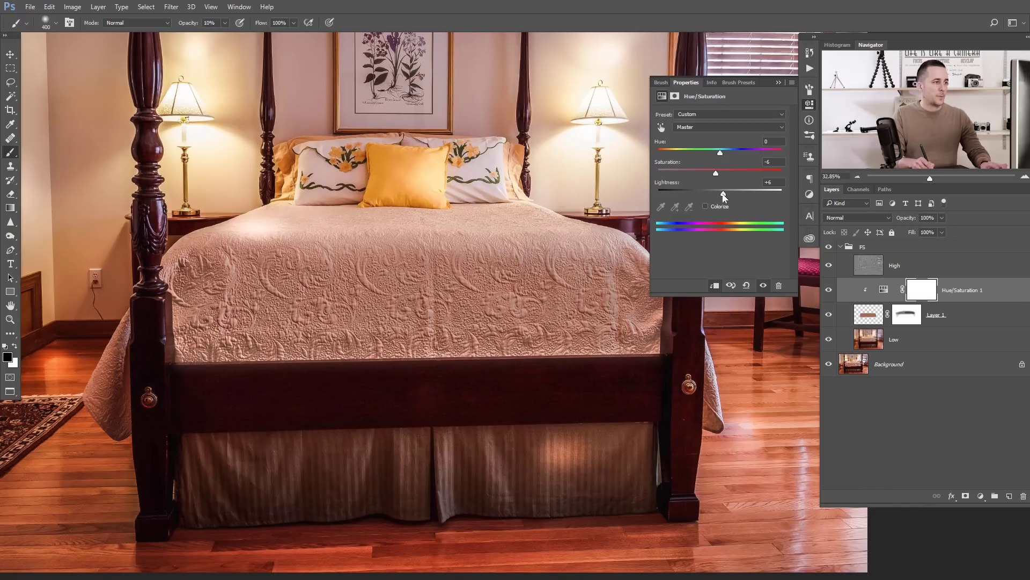
{"action": "left_click", "coordinate": [776, 83]}
Step: Toggle the visibility of the Background and Layer 1 to compare the bedspread before and after the correction
{"action": "scroll", "coordinate": [533, 224], "scroll_direction": "down", "scroll_amount": 3}
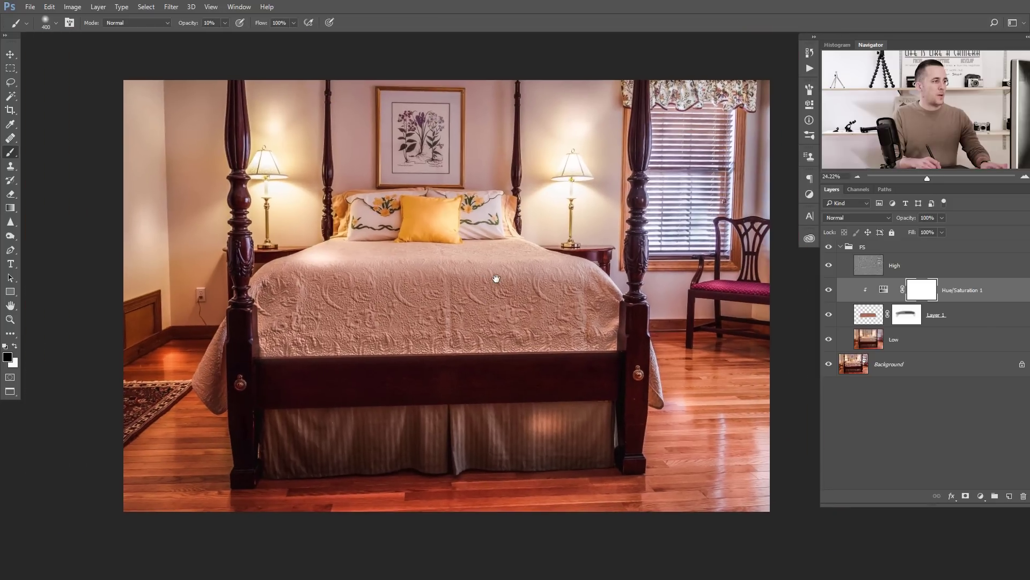
{"action": "left_click", "coordinate": [828, 365], "text": "alt"}
{"action": "left_click", "coordinate": [828, 366], "text": "alt"}
{"action": "left_click", "coordinate": [828, 316]}
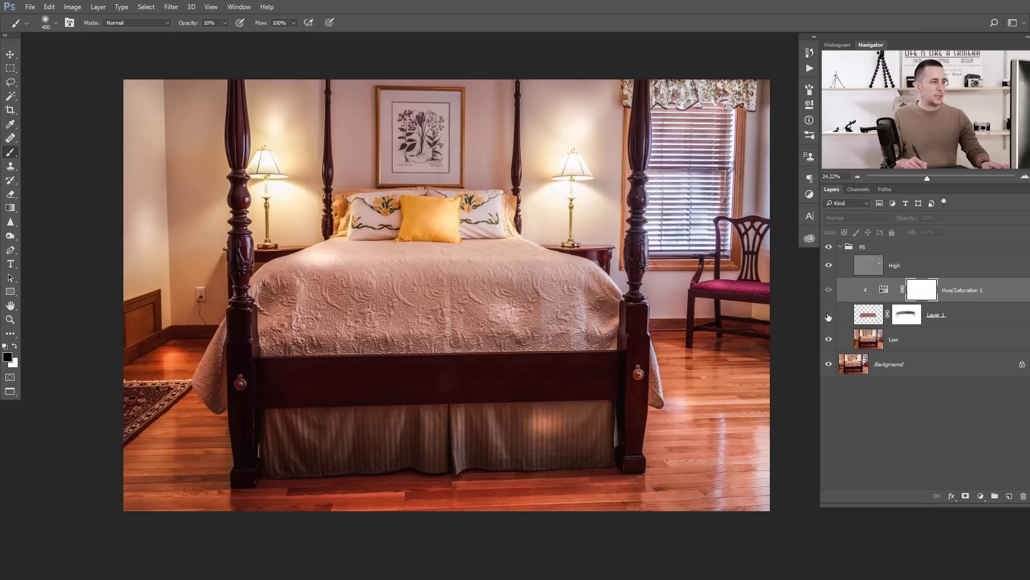
{"action": "left_click", "coordinate": [828, 317]}
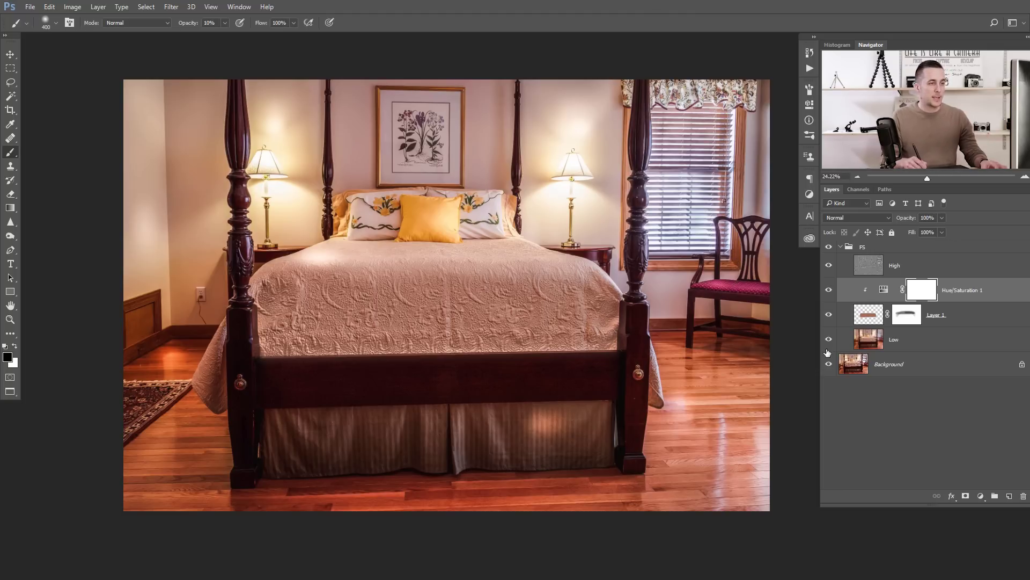
{"action": "left_click", "coordinate": [830, 316]}
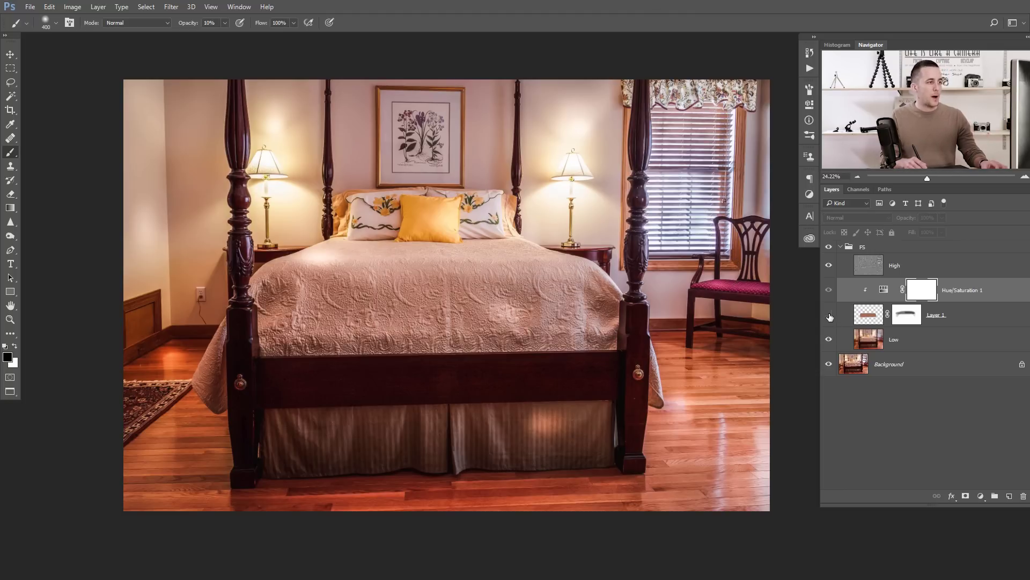
{"action": "left_click", "coordinate": [830, 317]}
{"action": "left_click", "coordinate": [831, 318]}
{"action": "left_click", "coordinate": [831, 320]}
{"action": "left_click", "coordinate": [832, 319]}
{"action": "left_click", "coordinate": [833, 318]}
{"action": "left_click", "coordinate": [833, 318]}
{"action": "left_click", "coordinate": [833, 318]}
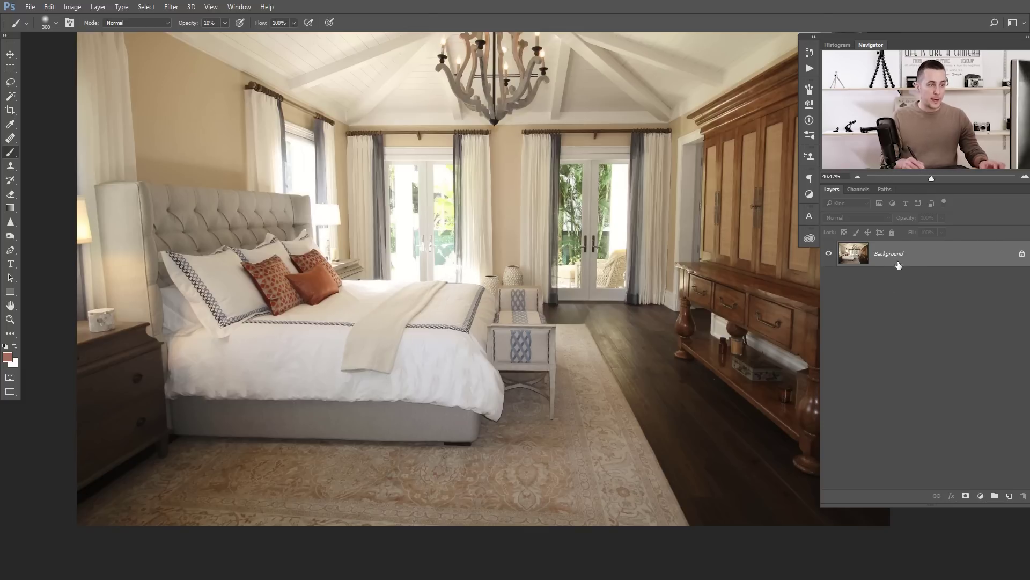
Step: Duplicate the second bedroom photo's Background layer twice, naming the lower copy Low and the upper copy High
{"action": "key", "text": "ctrl+j"}
{"action": "key", "text": "ctrl+j"}
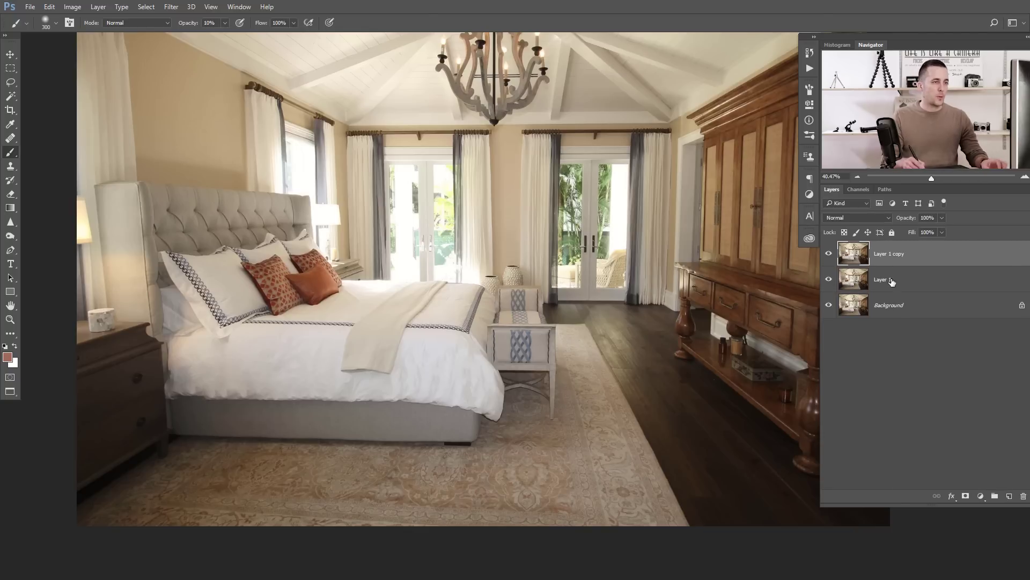
{"action": "double_click", "coordinate": [886, 279]}
{"action": "type", "text": "Low"}
{"action": "key", "text": "Return"}
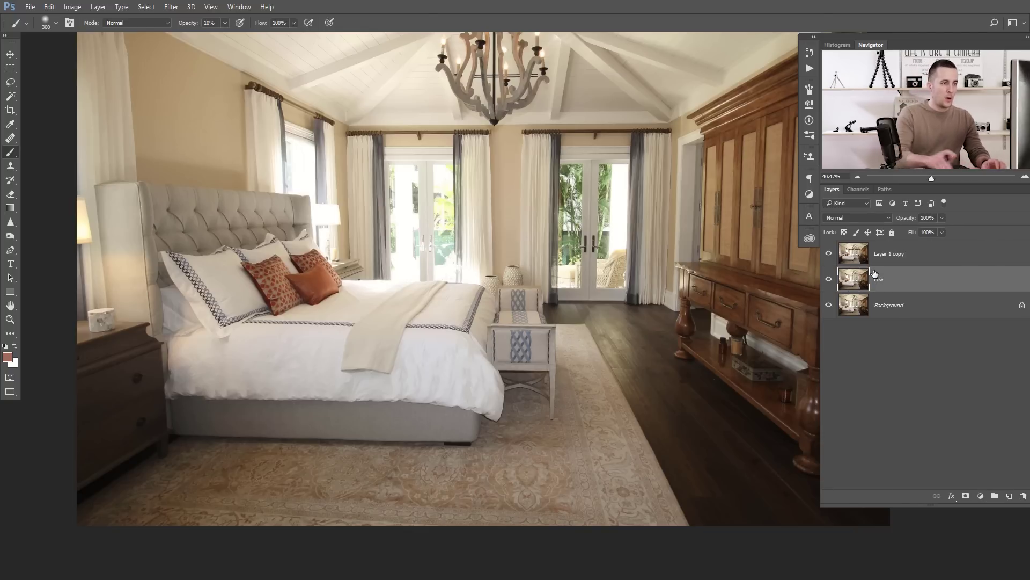
{"action": "double_click", "coordinate": [884, 256]}
{"action": "type", "text": "High"}
{"action": "key", "text": "Return"}
Step: Hide the High layer and apply a Gaussian Blur with a radius of 20 pixels to the Low layer
{"action": "left_click", "coordinate": [829, 253]}
{"action": "left_click", "coordinate": [856, 279]}
{"action": "left_click", "coordinate": [171, 7]}
{"action": "mouse_move", "coordinate": [177, 125]}
{"action": "left_click", "coordinate": [130, 165]}
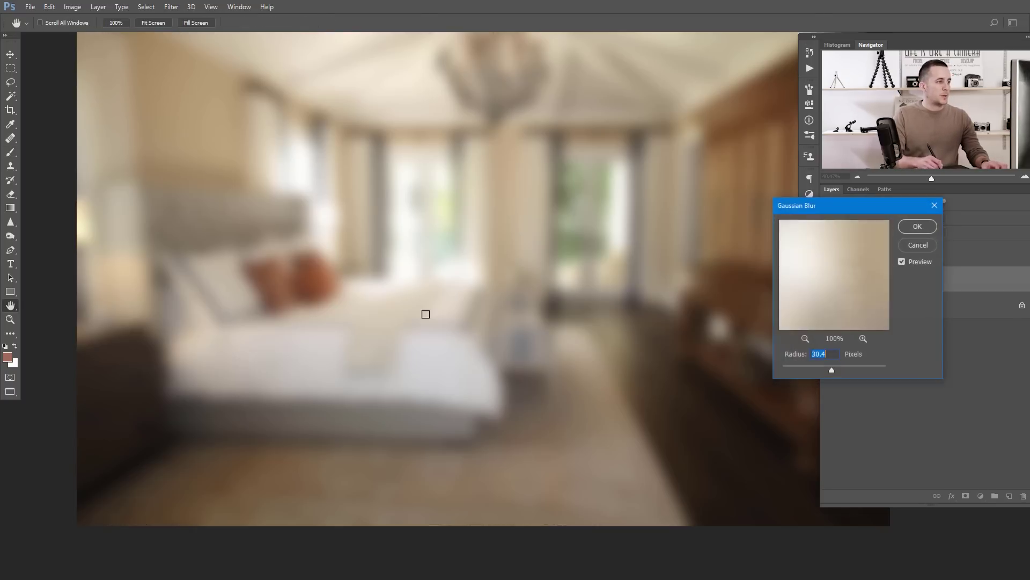
{"action": "scroll", "coordinate": [391, 364], "scroll_direction": "up", "scroll_amount": 2}
{"action": "left_click_drag", "start_coordinate": [403, 370], "coordinate": [479, 338]}
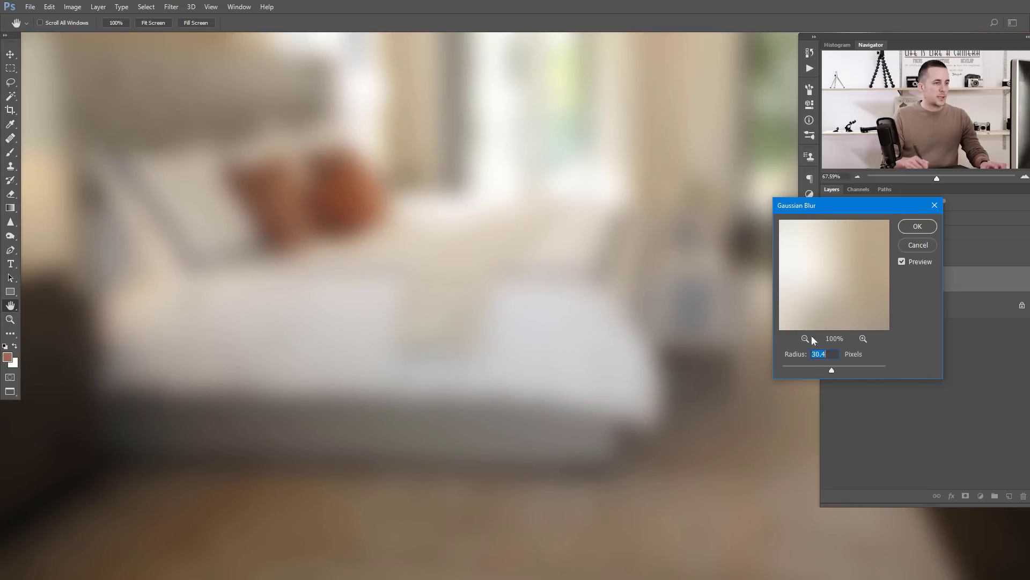
{"action": "left_click_drag", "start_coordinate": [828, 369], "coordinate": [830, 365]}
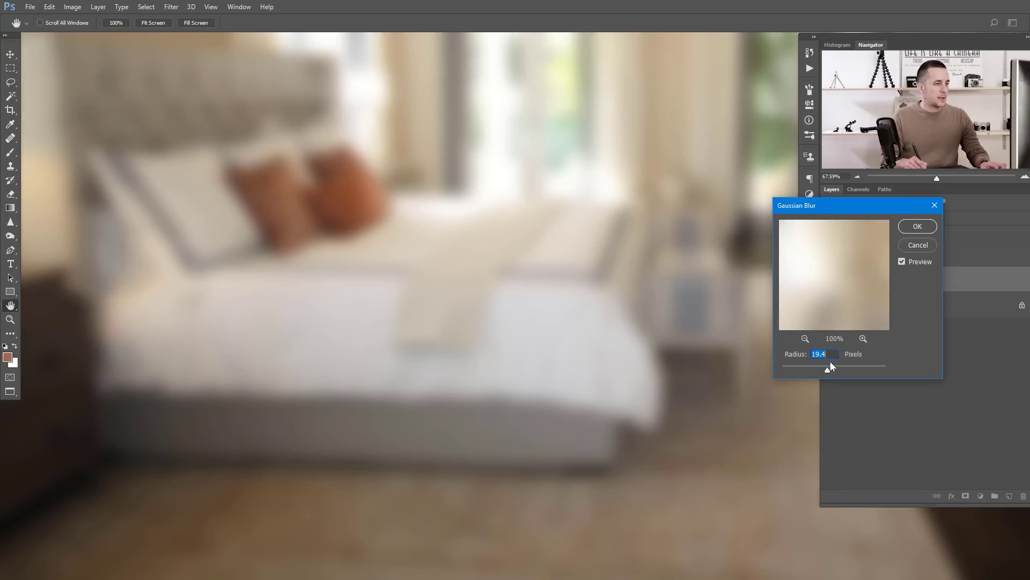
{"action": "type", "text": "20"}
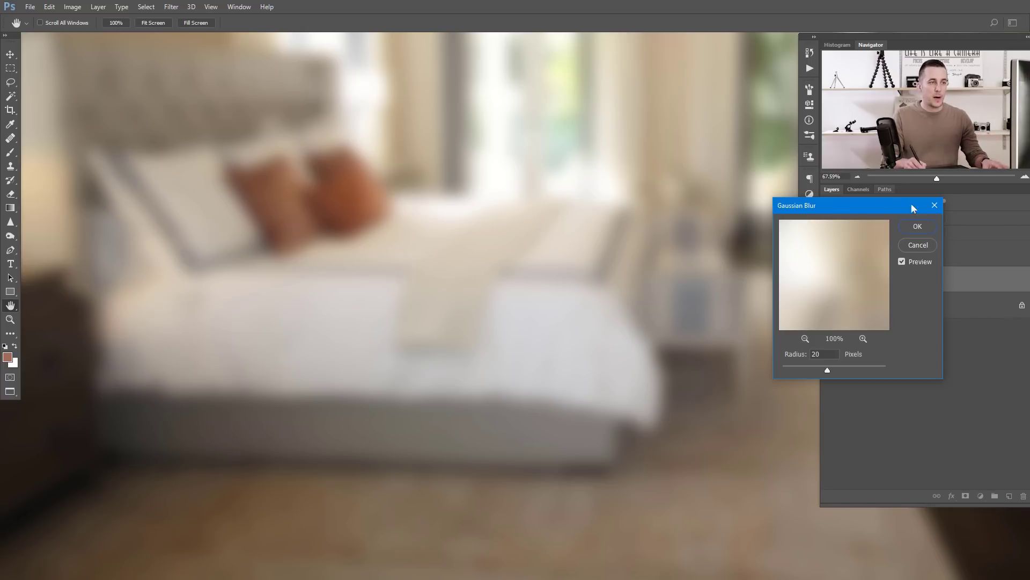
{"action": "left_click", "coordinate": [918, 227]}
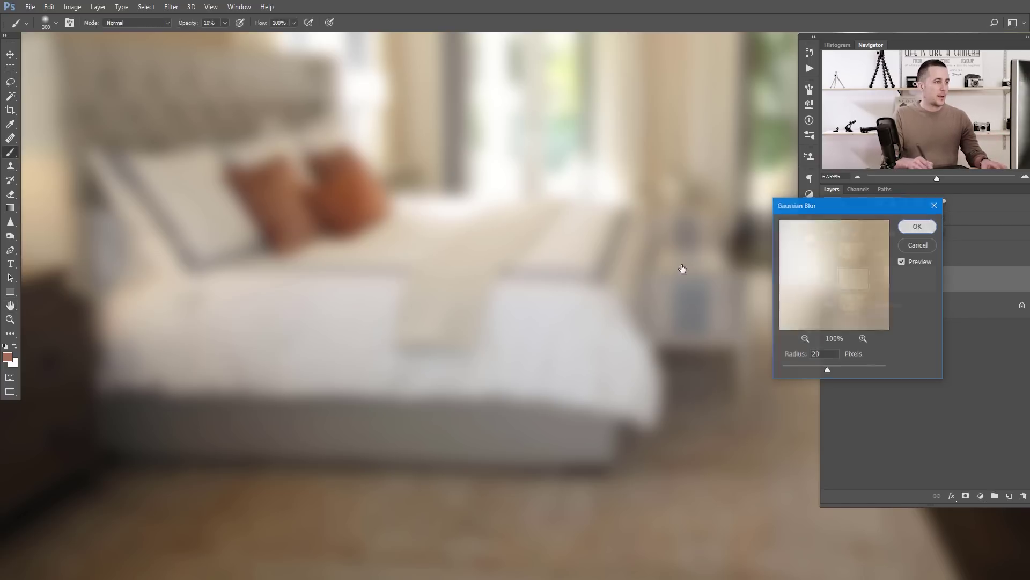
{"action": "key", "text": "b"}
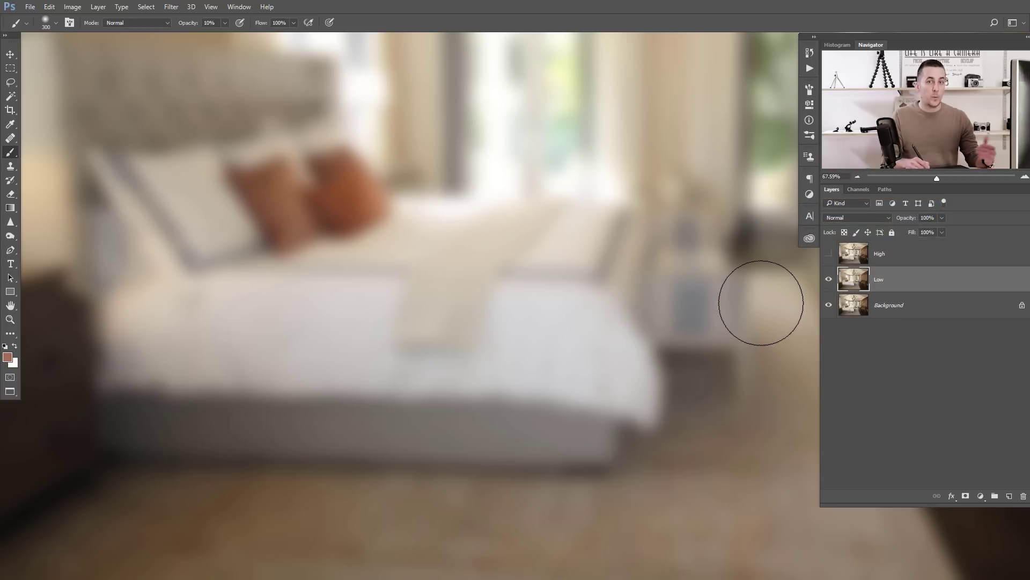
Step: Show the High layer and use Apply Image on it with the Low layer as source, Subtract blending, scale 2 and offset 128
{"action": "left_click", "coordinate": [858, 259]}
{"action": "left_click", "coordinate": [829, 254]}
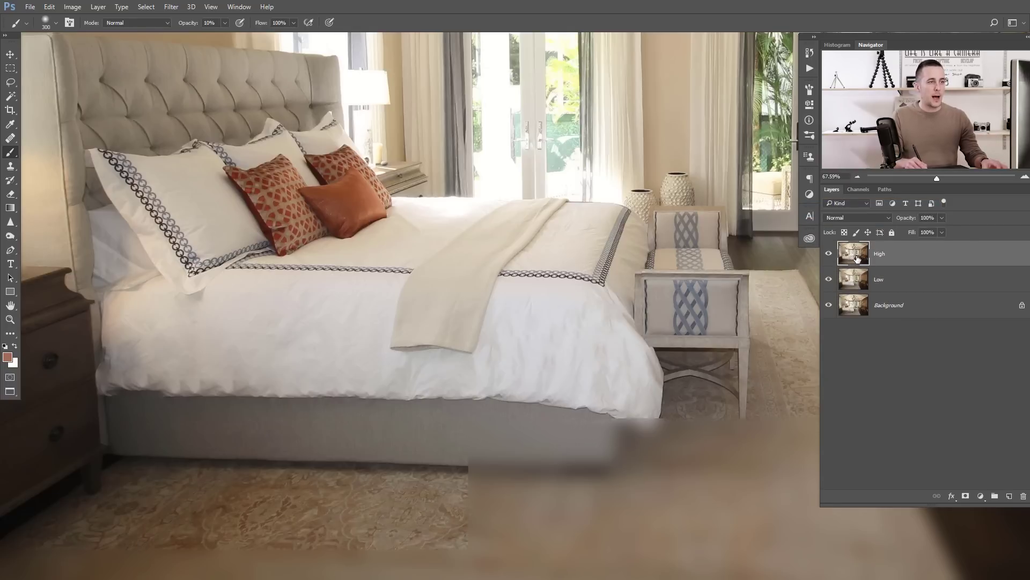
{"action": "left_click", "coordinate": [72, 7]}
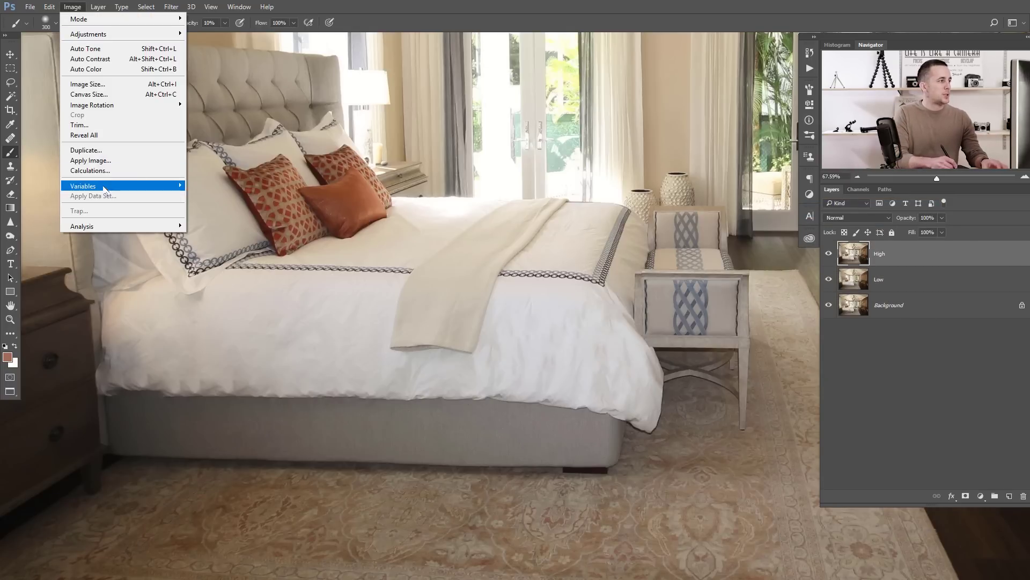
{"action": "left_click", "coordinate": [91, 160]}
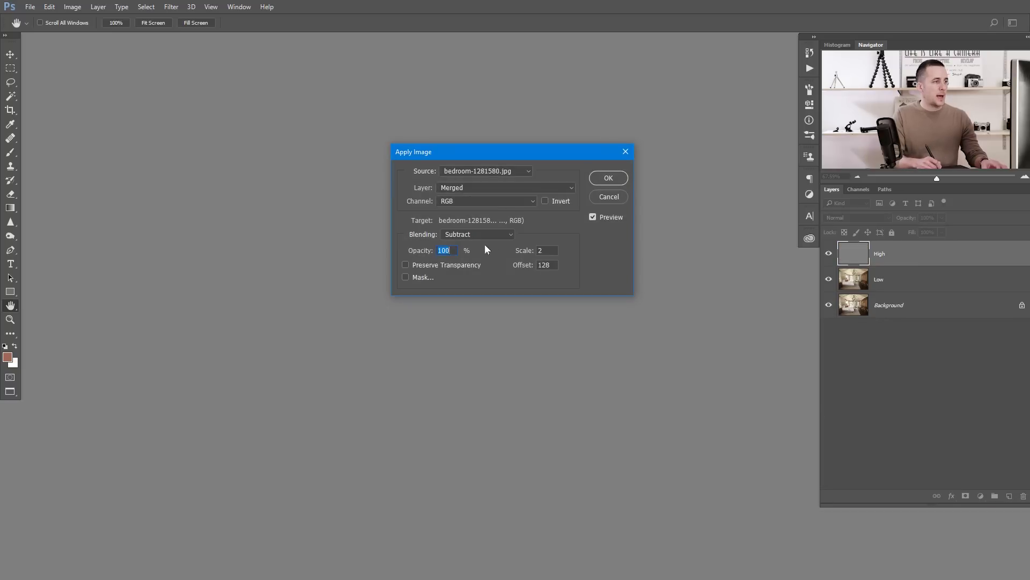
{"action": "left_click", "coordinate": [491, 188]}
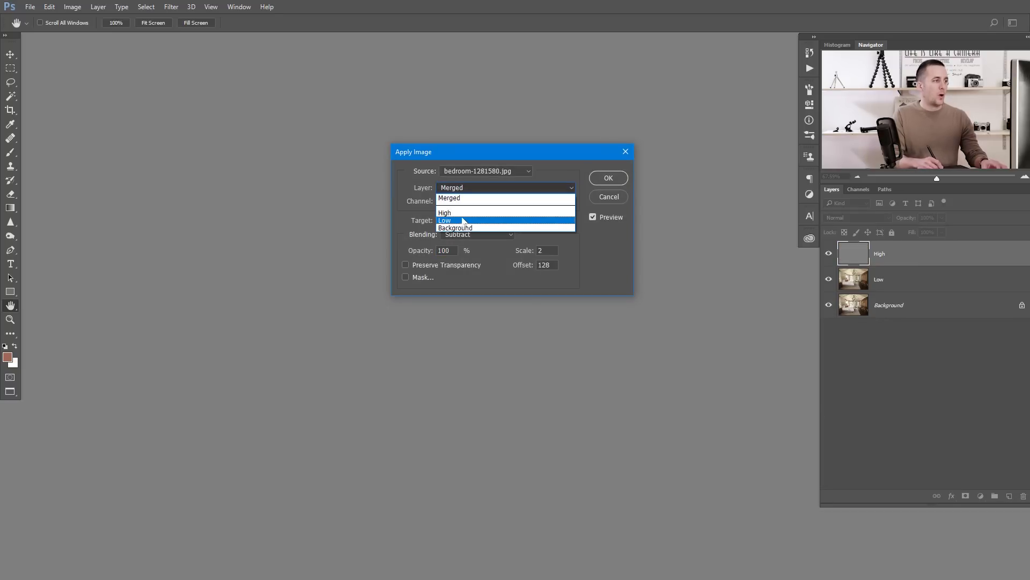
{"action": "left_click", "coordinate": [494, 230]}
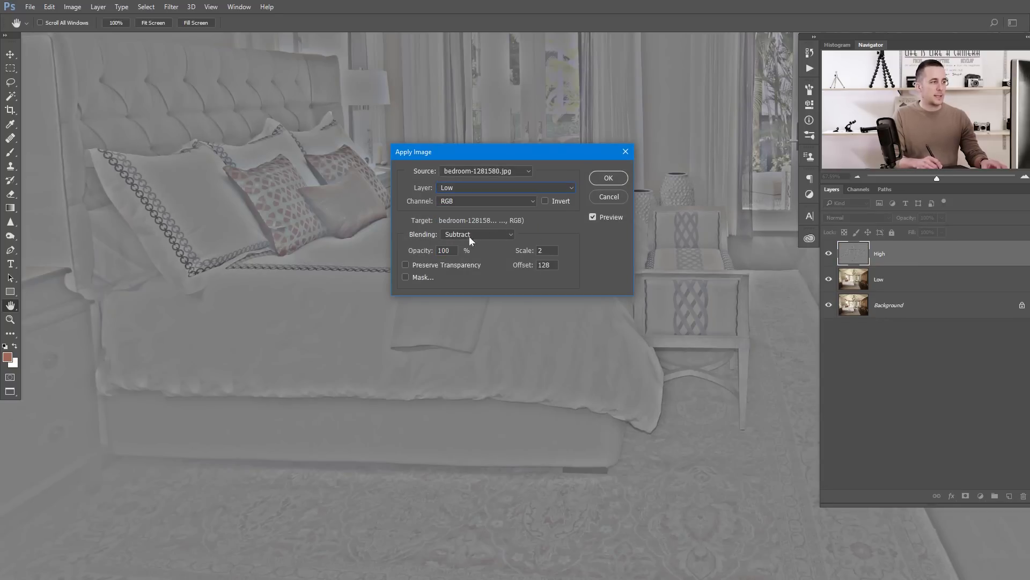
{"action": "left_click", "coordinate": [609, 179]}
Step: Set the High layer's blend mode to Linear Light
{"action": "key", "text": "b"}
{"action": "left_click", "coordinate": [874, 218]}
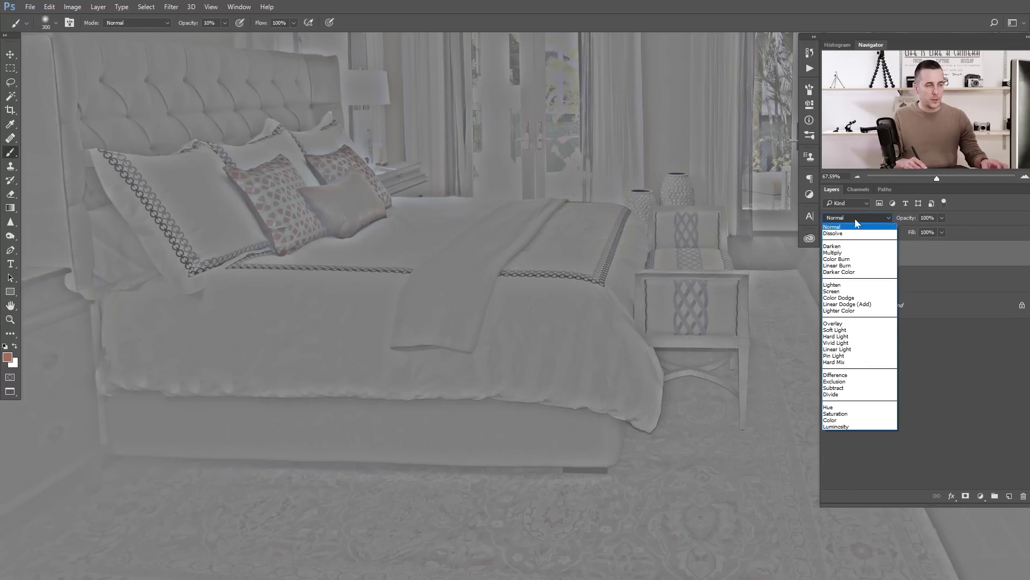
{"action": "left_click", "coordinate": [850, 352]}
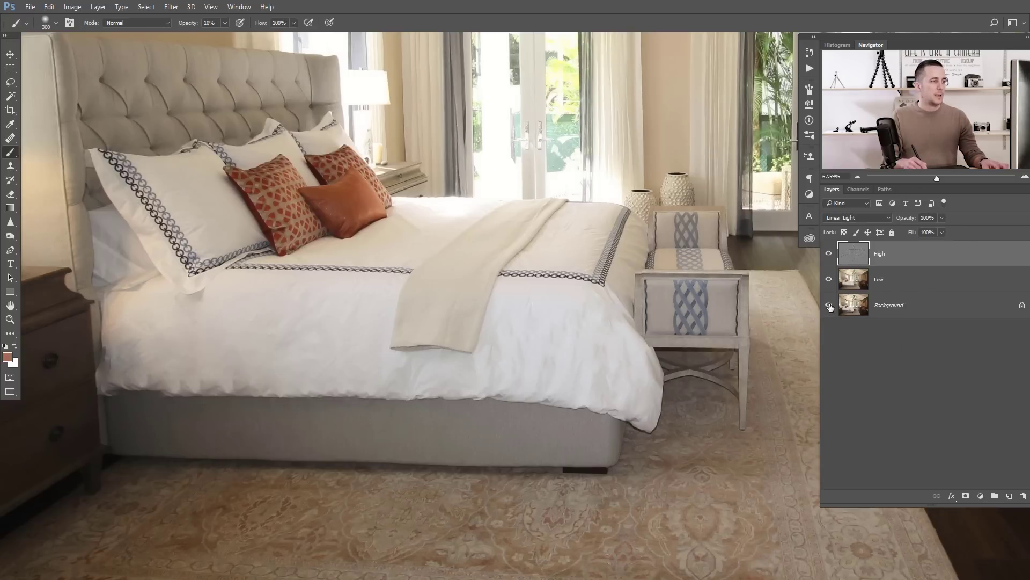
Step: Toggle the visibility of the High layer to examine the bedspread with and without its texture detail
{"action": "mouse_move", "coordinate": [524, 284]}
{"action": "left_mouse_down"}
{"action": "mouse_move", "coordinate": [515, 252]}
{"action": "mouse_move", "coordinate": [540, 283]}
{"action": "mouse_move", "coordinate": [583, 275]}
{"action": "left_mouse_up"}
{"action": "left_click", "coordinate": [510, 287]}
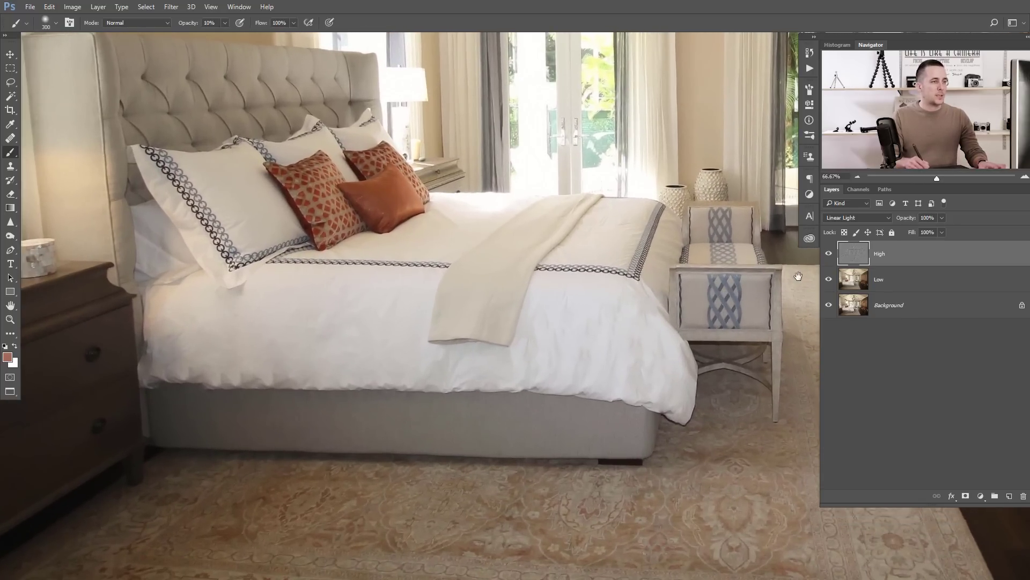
{"action": "left_click", "coordinate": [829, 254]}
{"action": "left_click", "coordinate": [829, 255]}
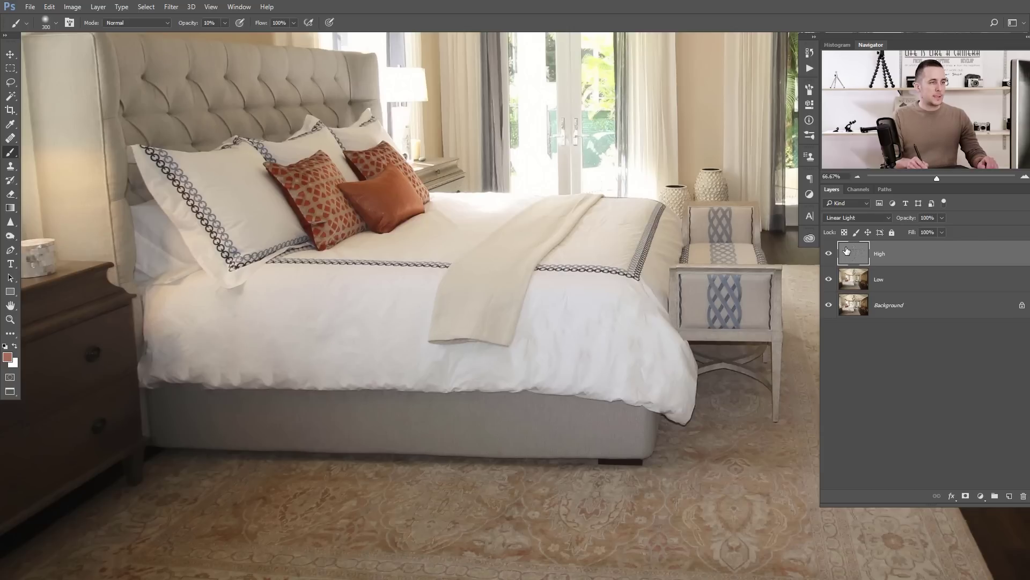
{"action": "left_click", "coordinate": [829, 255]}
{"action": "left_click", "coordinate": [829, 255]}
{"action": "left_click", "coordinate": [829, 254]}
{"action": "left_click", "coordinate": [829, 254]}
{"action": "left_click", "coordinate": [830, 254]}
{"action": "left_click", "coordinate": [830, 254]}
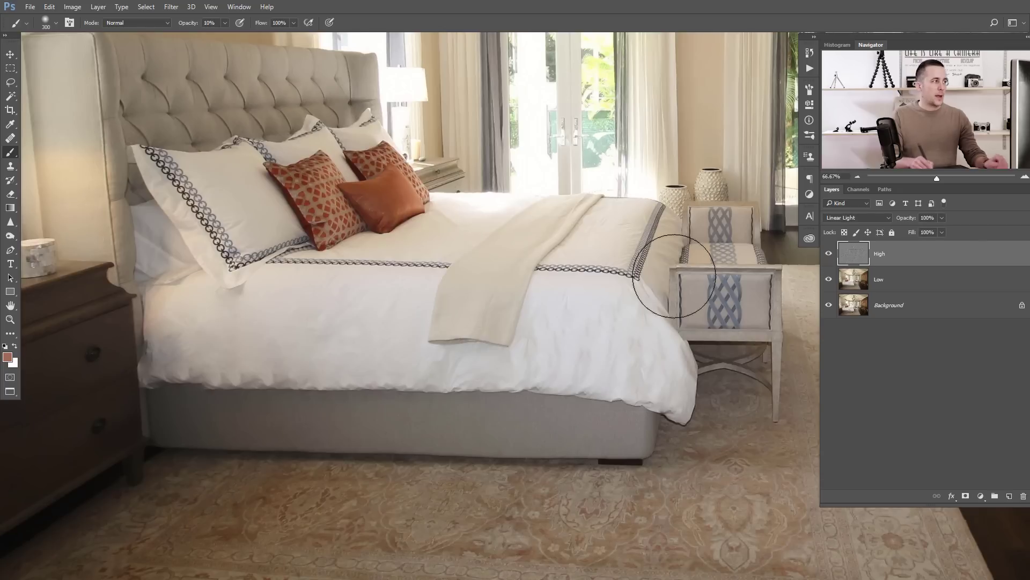
Step: Set the Clone Stamp to sample only the Current Layer with a 100-pixel brush at 50% opacity
{"action": "left_click", "coordinate": [12, 165]}
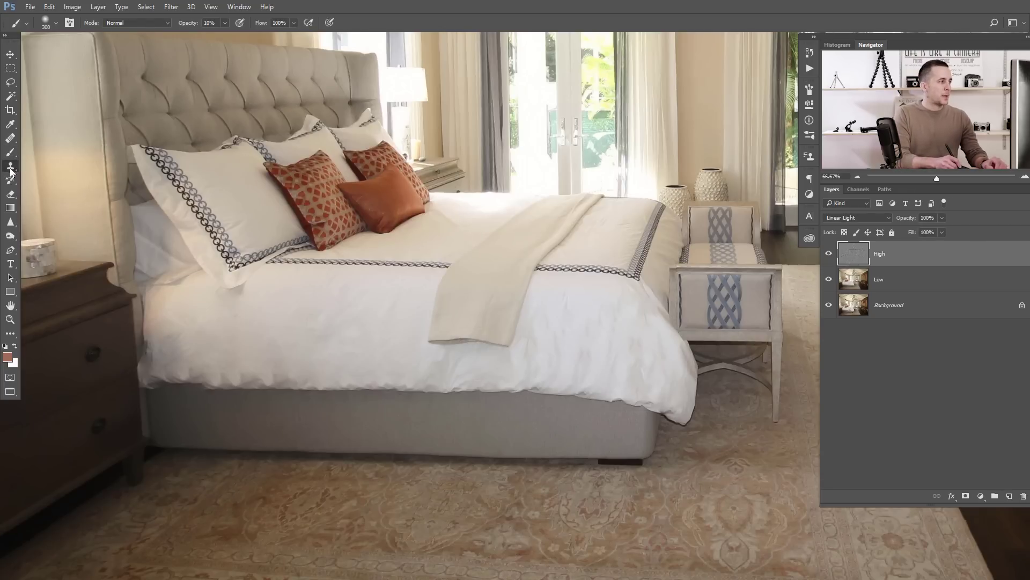
{"action": "left_click", "coordinate": [400, 23]}
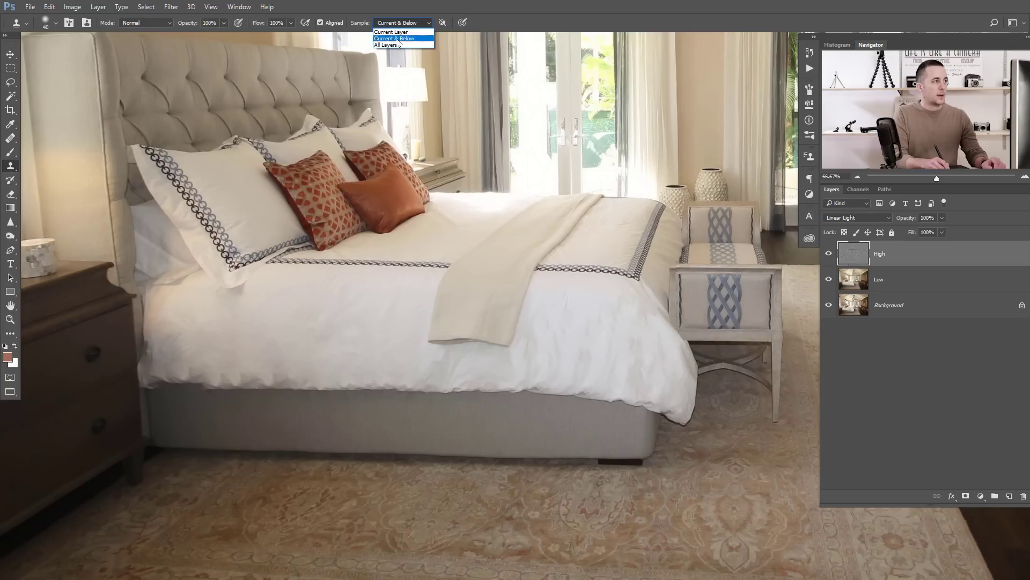
{"action": "left_click", "coordinate": [405, 32]}
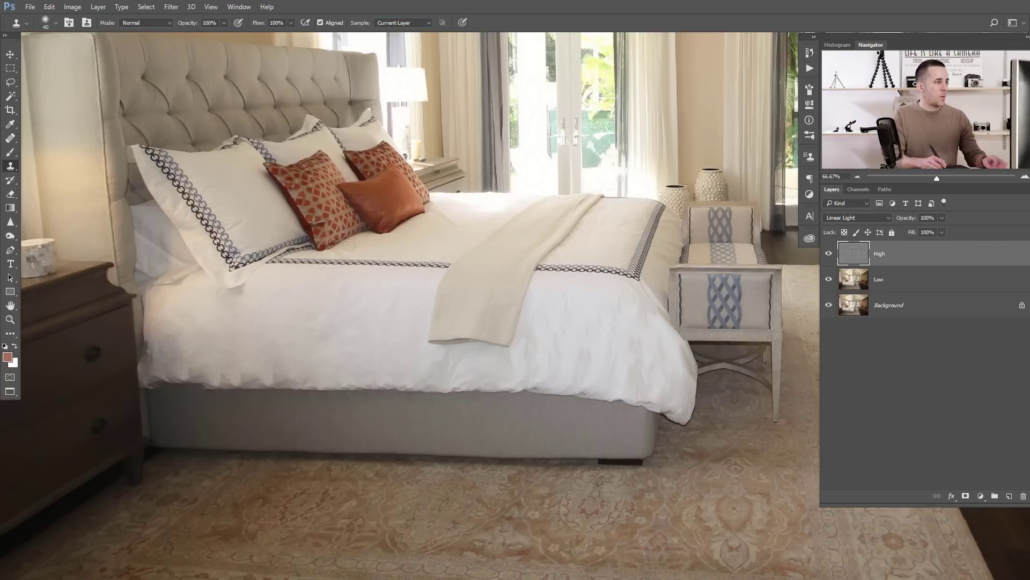
{"action": "key", "text": "bracketright"}
{"action": "key", "text": "bracketright"}
{"action": "key", "text": "bracketright"}
{"action": "key", "text": "bracketright"}
{"action": "key", "text": "bracketright"}
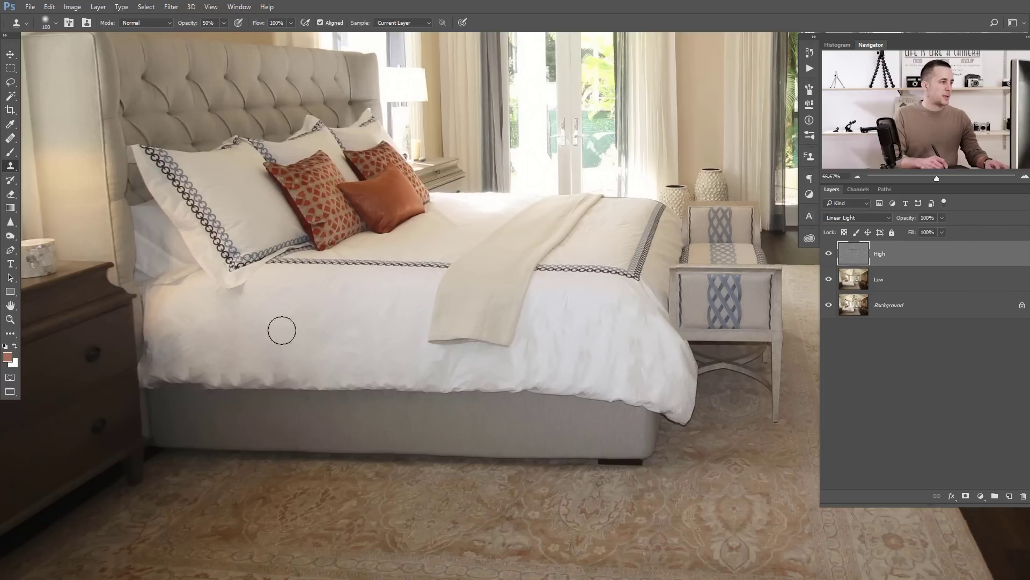
Step: Clone smooth fabric texture over the wrinkles on the pillow-side half of the white bedspread on the High layer
{"action": "left_click", "coordinate": [246, 317], "text": "alt"}
{"action": "left_click", "coordinate": [220, 312]}
{"action": "left_click", "coordinate": [220, 318], "text": "alt"}
{"action": "left_click", "coordinate": [224, 308]}
{"action": "left_click", "coordinate": [208, 324], "text": "alt"}
{"action": "left_click_drag", "start_coordinate": [197, 308], "coordinate": [180, 332]}
{"action": "left_click", "coordinate": [300, 309], "text": "alt"}
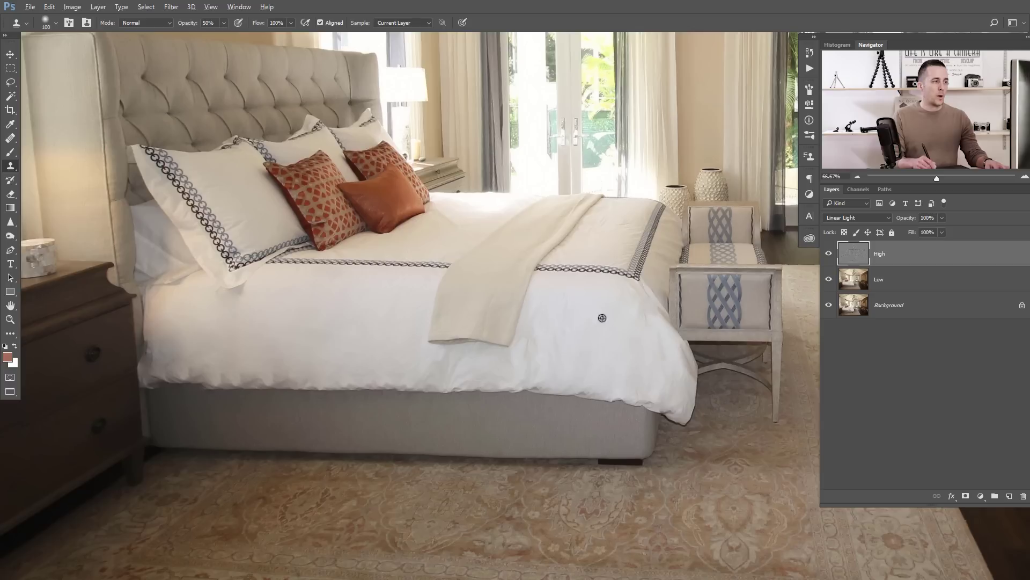
Step: Clone over the bedspread wrinkles around and below the beige throw at 100% opacity, and step back from the last strokes
{"action": "key", "text": "0"}
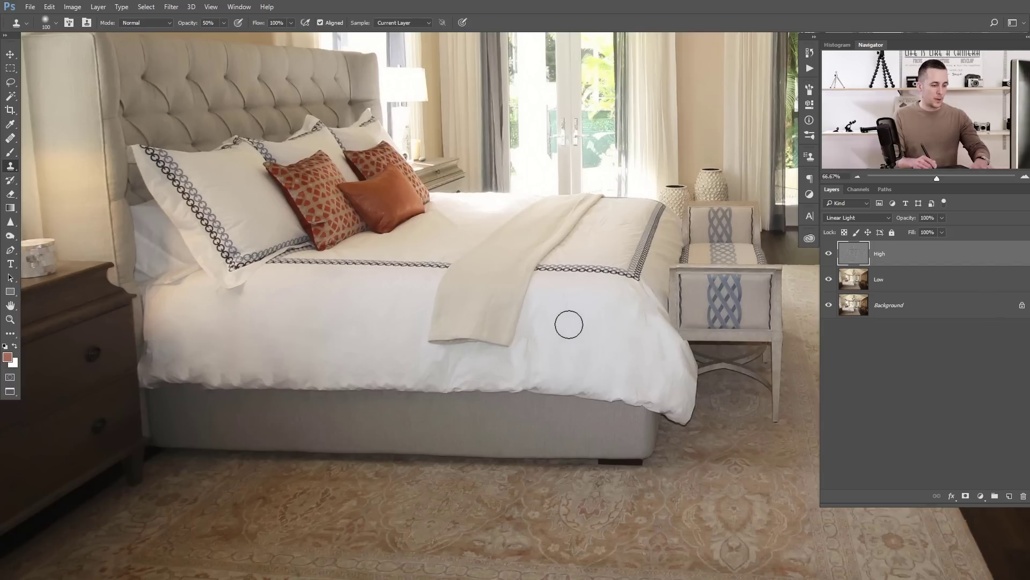
{"action": "left_click", "coordinate": [585, 325], "text": "alt"}
{"action": "left_click_drag", "start_coordinate": [537, 337], "coordinate": [535, 353]}
{"action": "left_click", "coordinate": [575, 326], "text": "alt"}
{"action": "left_click_drag", "start_coordinate": [592, 334], "coordinate": [586, 356]}
{"action": "left_click", "coordinate": [552, 365], "text": "alt"}
{"action": "mouse_move", "coordinate": [514, 369]}
{"action": "left_mouse_down"}
{"action": "mouse_move", "coordinate": [370, 372]}
{"action": "mouse_move", "coordinate": [460, 363]}
{"action": "mouse_move", "coordinate": [429, 366]}
{"action": "left_mouse_up"}
{"action": "left_click", "coordinate": [539, 356], "text": "alt"}
{"action": "left_click", "coordinate": [400, 359], "text": "alt"}
{"action": "left_click", "coordinate": [566, 358], "text": "alt"}
{"action": "left_click", "coordinate": [561, 352], "text": "alt"}
{"action": "key", "text": "ctrl+alt+z"}
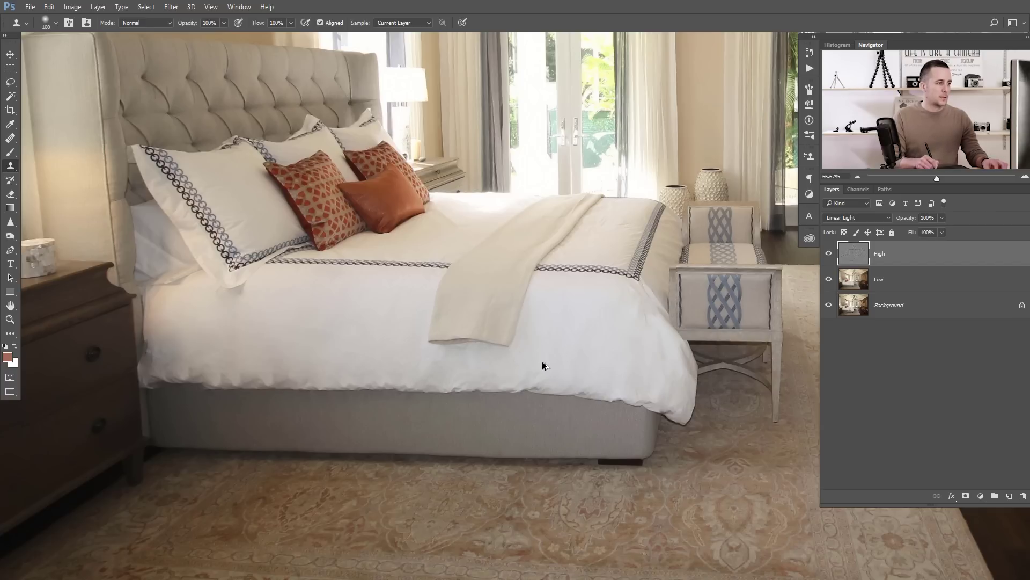
Step: Clone away the remaining wrinkles along the bedspread's lower front, below and beside the throw, using a 60-pixel brush
{"action": "key", "text": "bracketleft"}
{"action": "key", "text": "bracketleft"}
{"action": "key", "text": "bracketleft"}
{"action": "key", "text": "bracketleft"}
{"action": "left_click", "coordinate": [554, 357], "text": "alt"}
{"action": "mouse_move", "coordinate": [499, 366]}
{"action": "left_mouse_down"}
{"action": "mouse_move", "coordinate": [434, 367]}
{"action": "mouse_move", "coordinate": [442, 361]}
{"action": "mouse_move", "coordinate": [426, 373]}
{"action": "left_mouse_up"}
{"action": "left_click", "coordinate": [401, 358], "text": "alt"}
{"action": "left_click", "coordinate": [398, 351], "text": "alt"}
{"action": "left_click", "coordinate": [437, 363]}
{"action": "left_click", "coordinate": [478, 365], "text": "alt"}
{"action": "left_click", "coordinate": [395, 359], "text": "alt"}
{"action": "left_click", "coordinate": [453, 359], "text": "alt"}
{"action": "left_click", "coordinate": [483, 356]}
{"action": "left_click", "coordinate": [561, 343], "text": "alt"}
{"action": "left_click", "coordinate": [549, 338], "text": "alt"}
{"action": "left_click_drag", "start_coordinate": [536, 366], "coordinate": [516, 360]}
{"action": "left_click", "coordinate": [529, 359]}
{"action": "left_click", "coordinate": [561, 348], "text": "alt"}
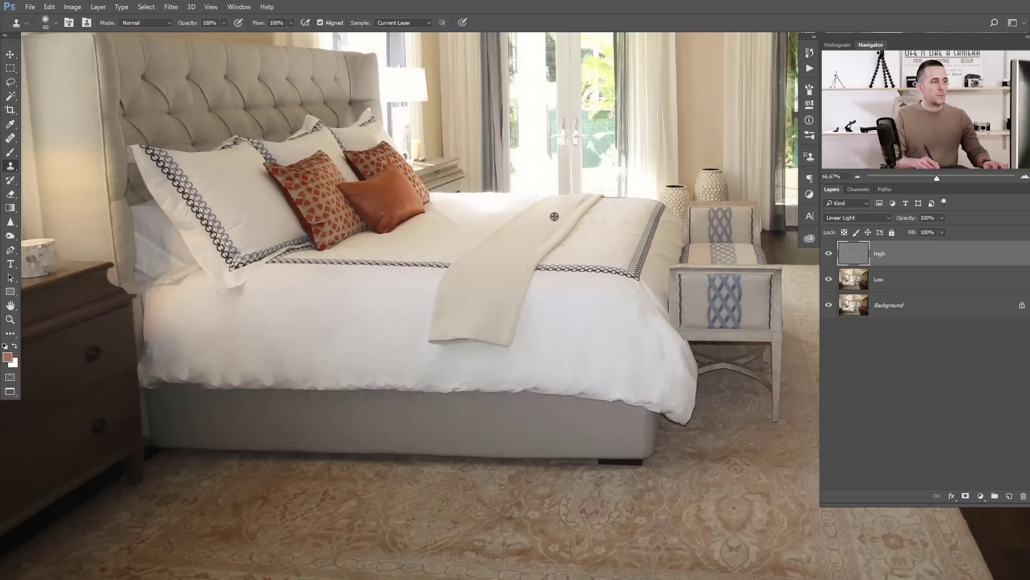
Step: Retouch the texture on the beige throw near the embroidered trim with a 15-pixel Clone Stamp brush
{"action": "key", "text": "bracketleft"}
{"action": "key", "text": "bracketleft"}
{"action": "key", "text": "bracketleft"}
{"action": "key", "text": "bracketleft"}
{"action": "key", "text": "bracketleft"}
{"action": "key", "text": "bracketleft"}
{"action": "key", "text": "bracketleft"}
{"action": "key", "text": "bracketleft"}
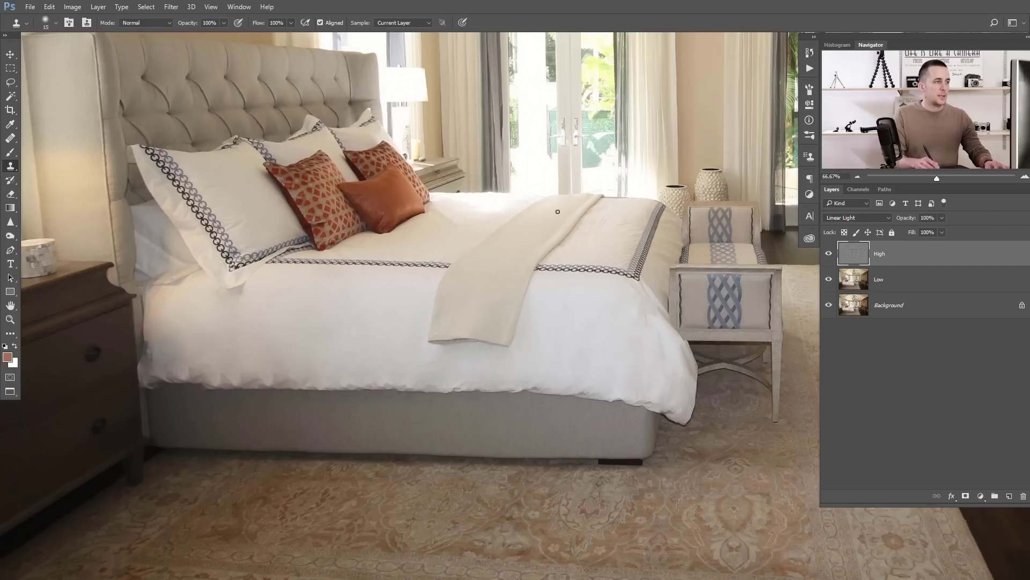
{"action": "mouse_move", "coordinate": [522, 276]}
{"action": "left_mouse_down"}
{"action": "mouse_move", "coordinate": [490, 278]}
{"action": "mouse_move", "coordinate": [513, 283]}
{"action": "left_mouse_up"}
{"action": "left_click_drag", "start_coordinate": [507, 285], "coordinate": [470, 283]}
Step: Toggle the visibility around the Background layer to compare the bedspread before and after the wrinkle removal
{"action": "left_click", "coordinate": [828, 305], "text": "alt"}
{"action": "left_click", "coordinate": [827, 308], "text": "alt"}
{"action": "left_click", "coordinate": [825, 311], "text": "alt"}
{"action": "left_click", "coordinate": [825, 312], "text": "alt"}
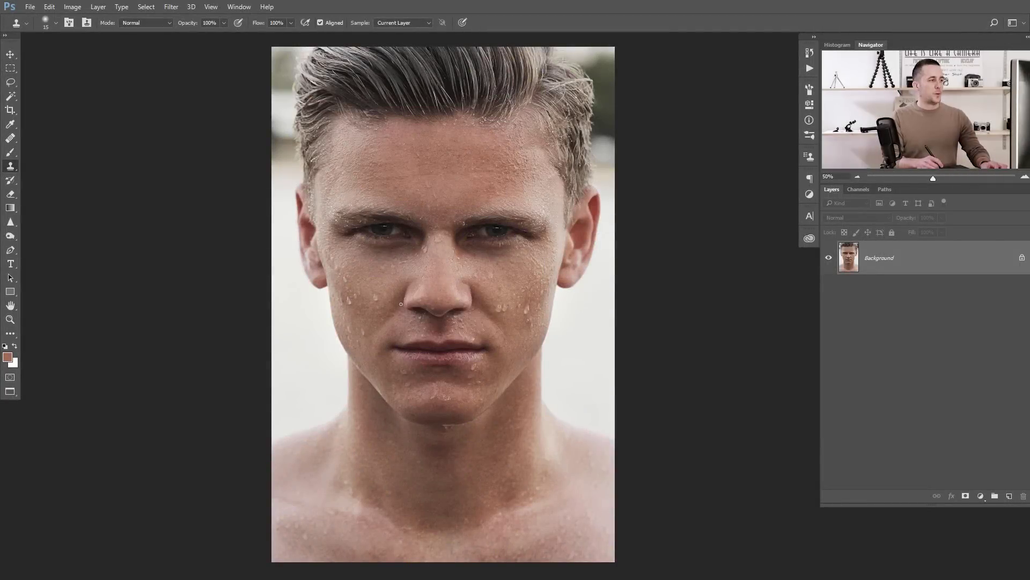
Step: Try removing the portrait's cheek water droplets on a duplicate layer with the Clone Stamp and Healing Brush, and discard that layer
{"action": "left_click_drag", "start_coordinate": [400, 292], "coordinate": [355, 255]}
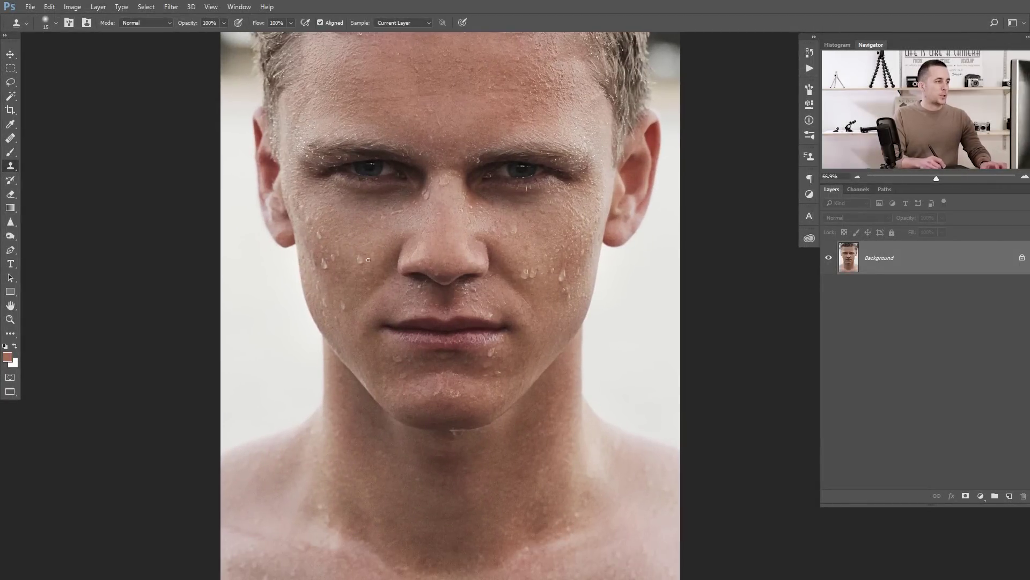
{"action": "left_click_drag", "start_coordinate": [489, 238], "coordinate": [461, 248]}
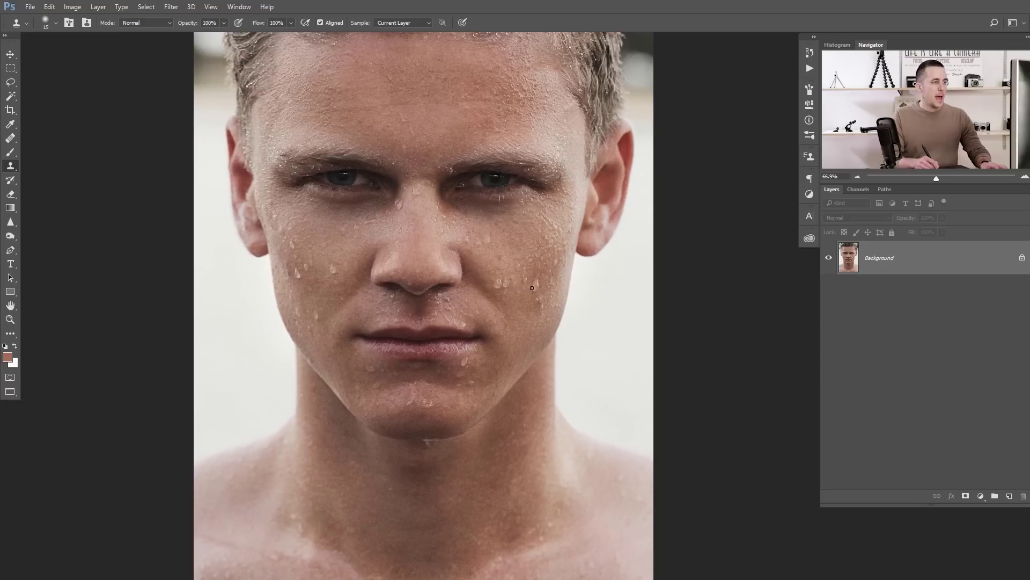
{"action": "key", "text": "ctrl+j"}
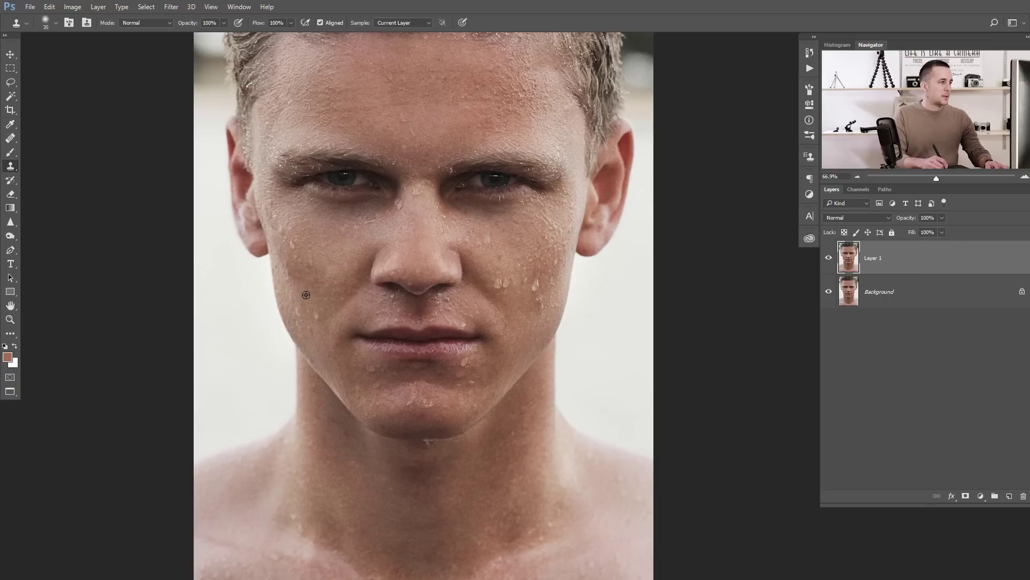
{"action": "left_click_drag", "start_coordinate": [292, 293], "coordinate": [292, 303]}
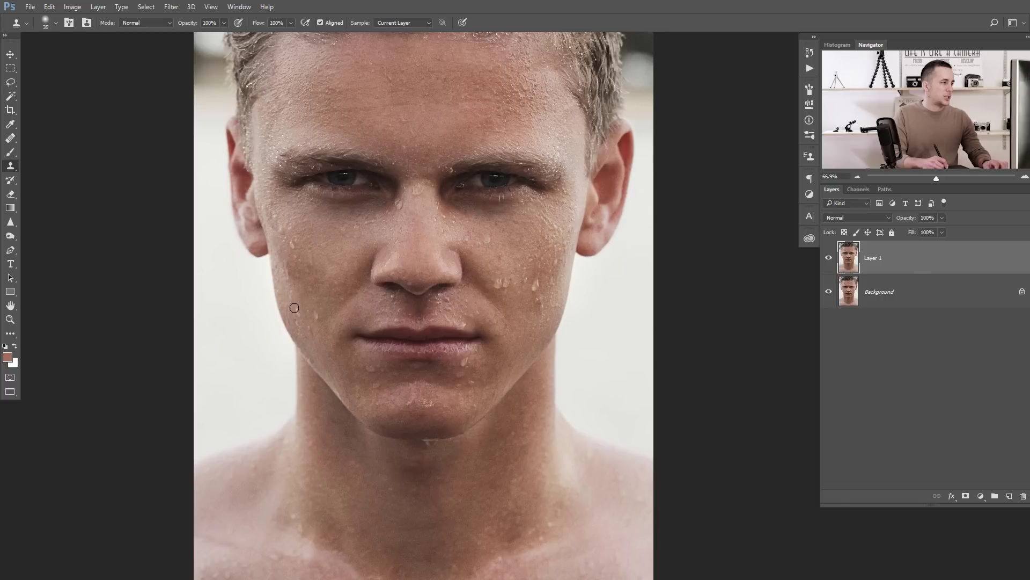
{"action": "key", "text": "alt"}
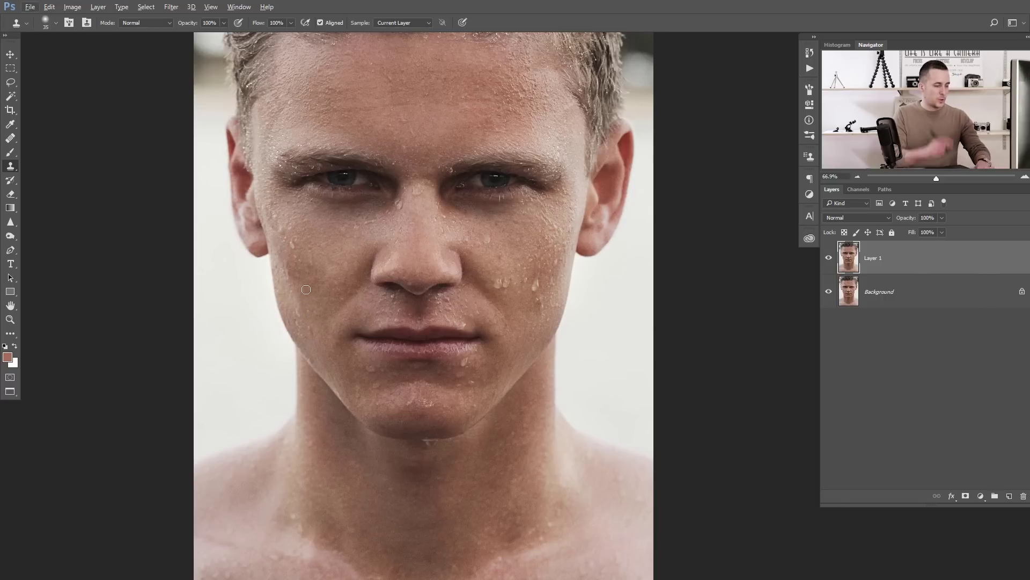
{"action": "key", "text": "j"}
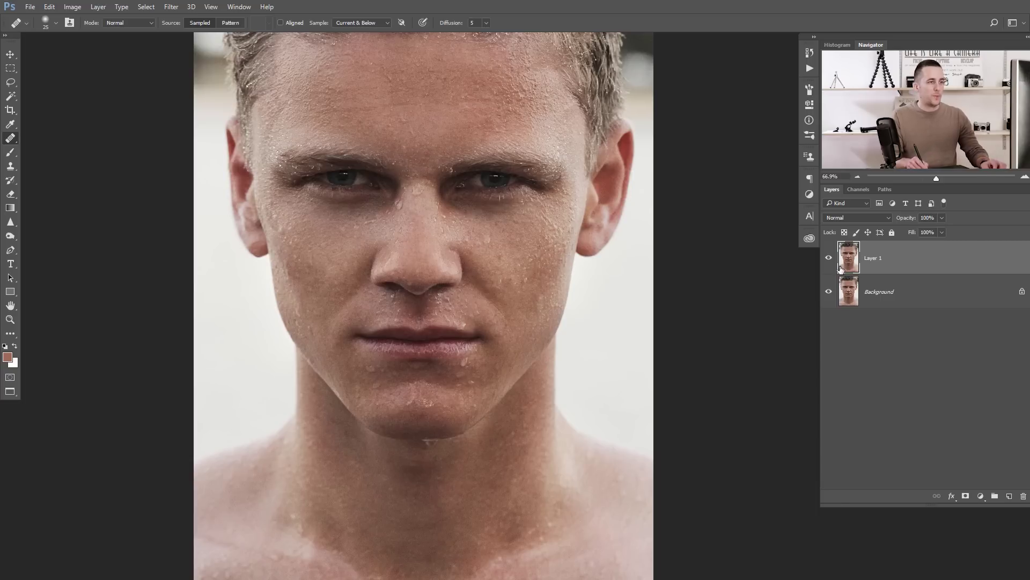
{"action": "key", "text": "Delete"}
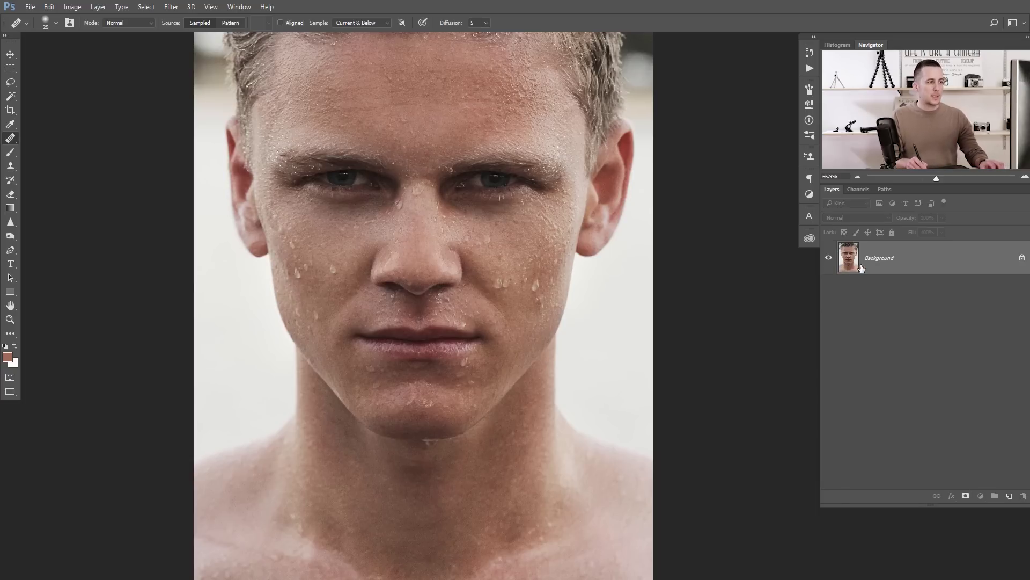
Step: Duplicate the portrait's Background layer twice, naming the lower copy Low and the upper copy High
{"action": "key", "text": "ctrl+j"}
{"action": "key", "text": "ctrl+j"}
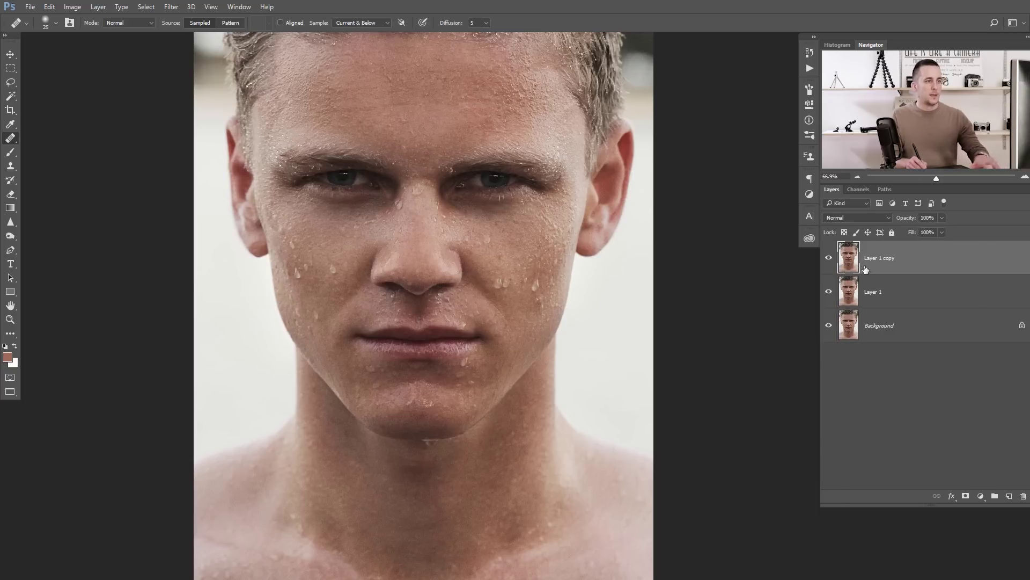
{"action": "double_click", "coordinate": [874, 293]}
{"action": "type", "text": "Low"}
{"action": "key", "text": "Return"}
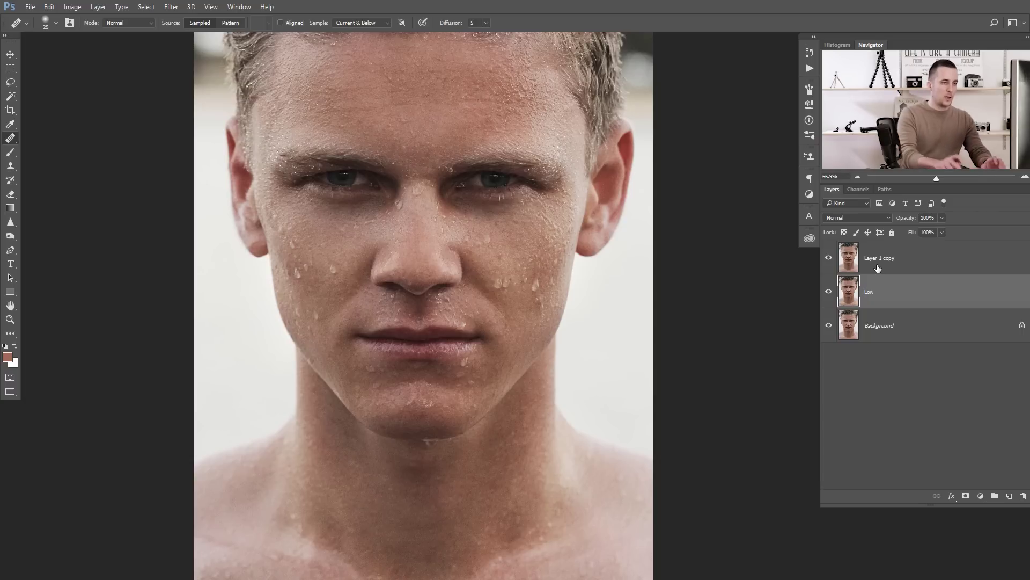
{"action": "double_click", "coordinate": [875, 258]}
{"action": "type", "text": "H"}
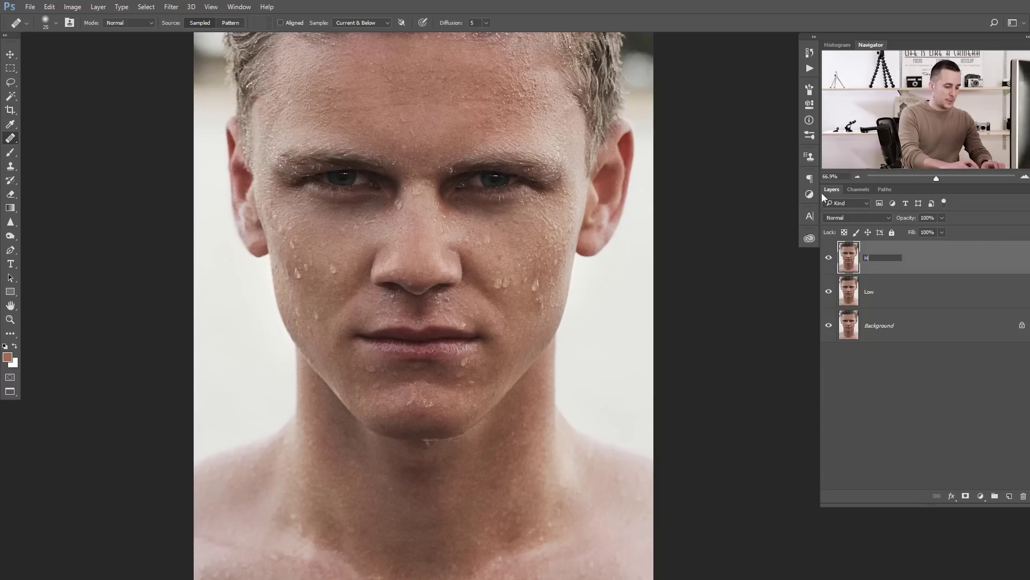
{"action": "type", "text": "igh"}
{"action": "key", "text": "Return"}
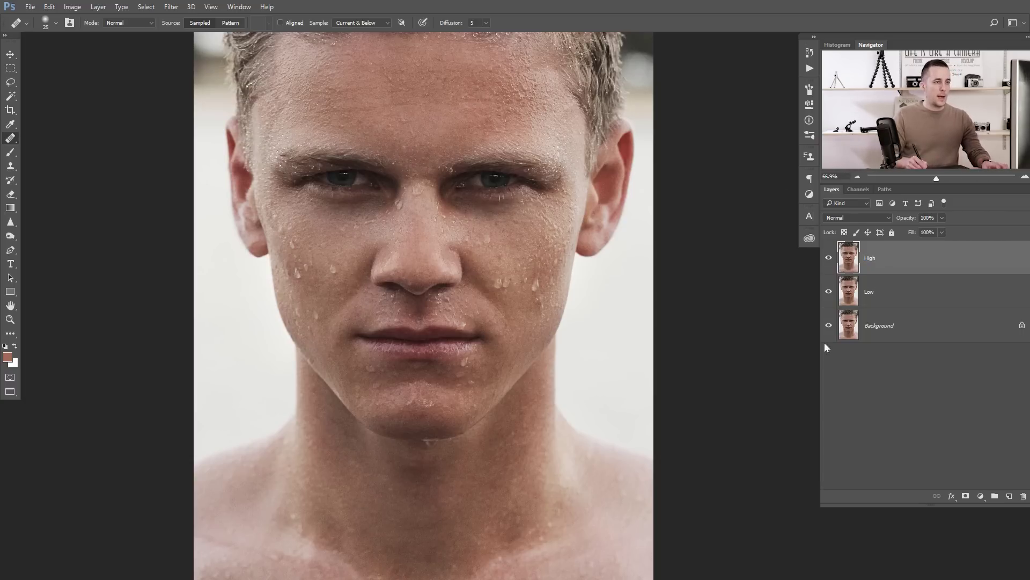
Step: Hide the High layer and apply a Gaussian Blur with a 16-pixel radius to the Low layer
{"action": "left_click", "coordinate": [829, 257]}
{"action": "left_click", "coordinate": [844, 299]}
{"action": "left_click", "coordinate": [171, 7]}
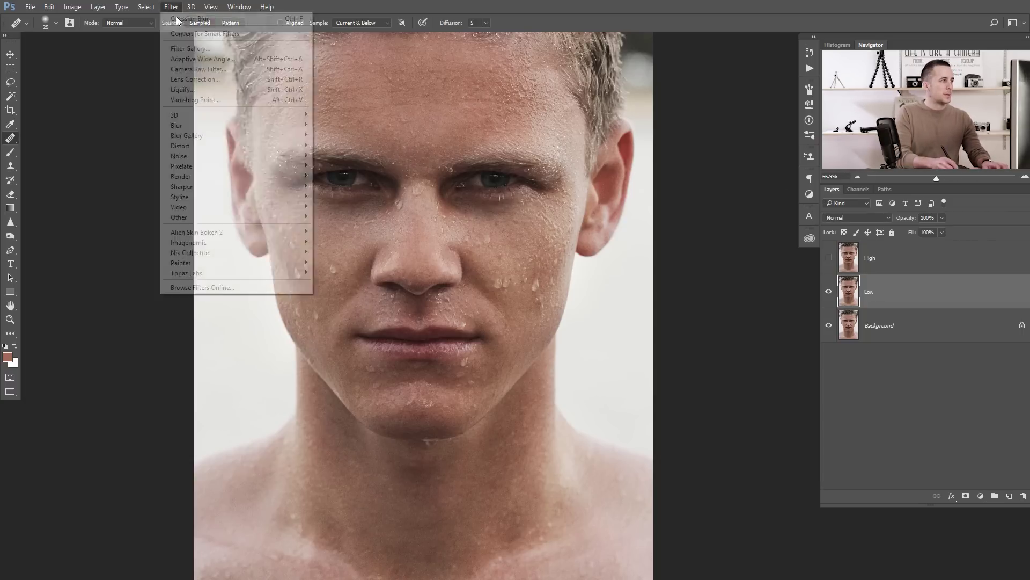
{"action": "mouse_move", "coordinate": [183, 126]}
{"action": "left_click", "coordinate": [130, 165]}
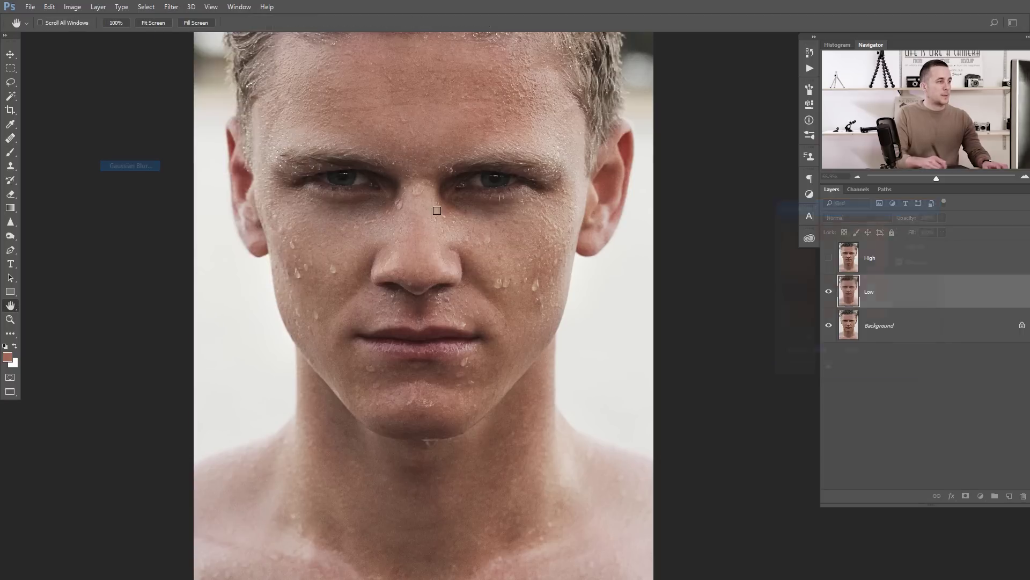
{"action": "left_click_drag", "start_coordinate": [815, 373], "coordinate": [814, 370]}
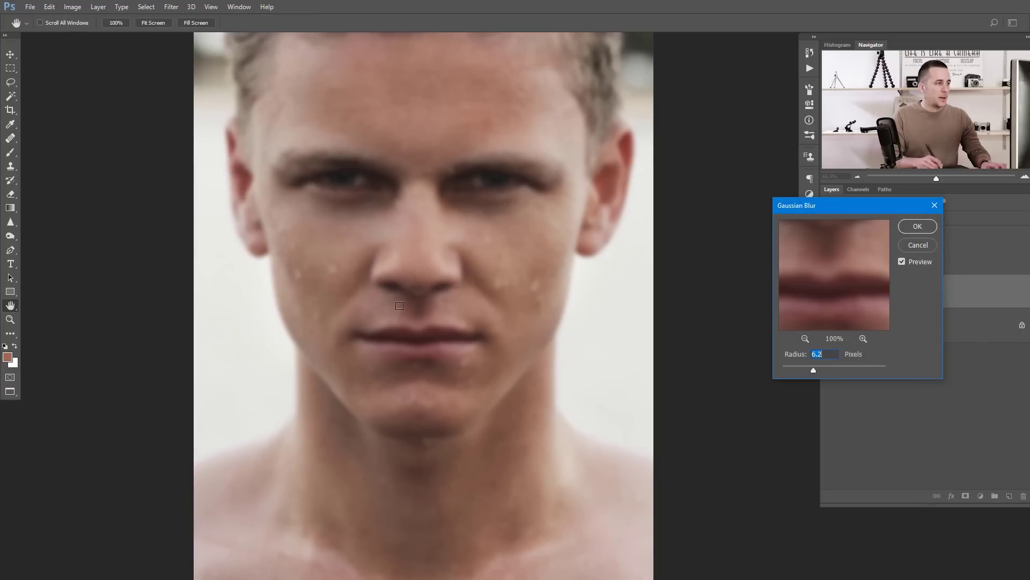
{"action": "scroll", "coordinate": [337, 268], "scroll_direction": "up", "scroll_amount": 2}
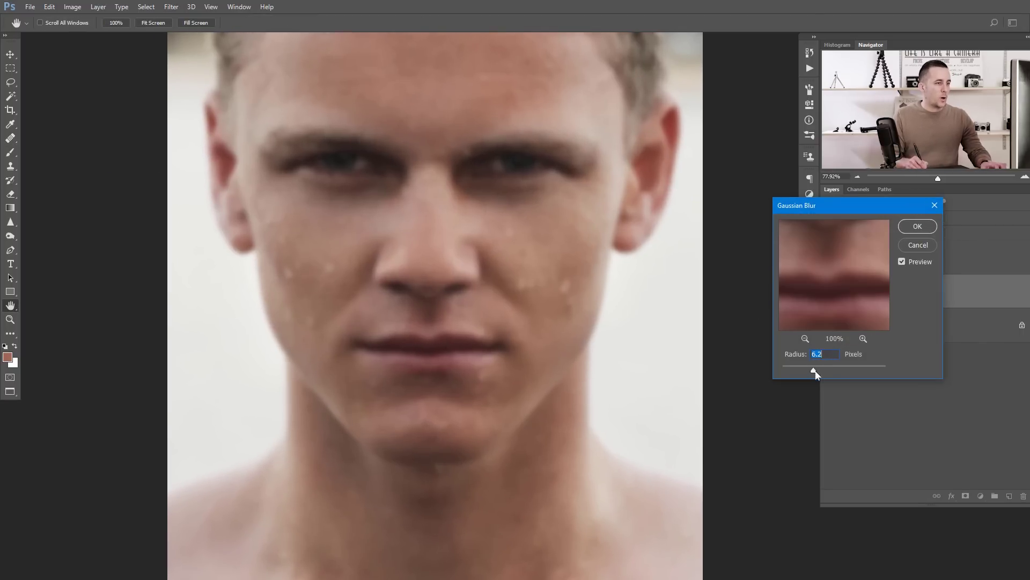
{"action": "left_click_drag", "start_coordinate": [815, 371], "coordinate": [826, 370]}
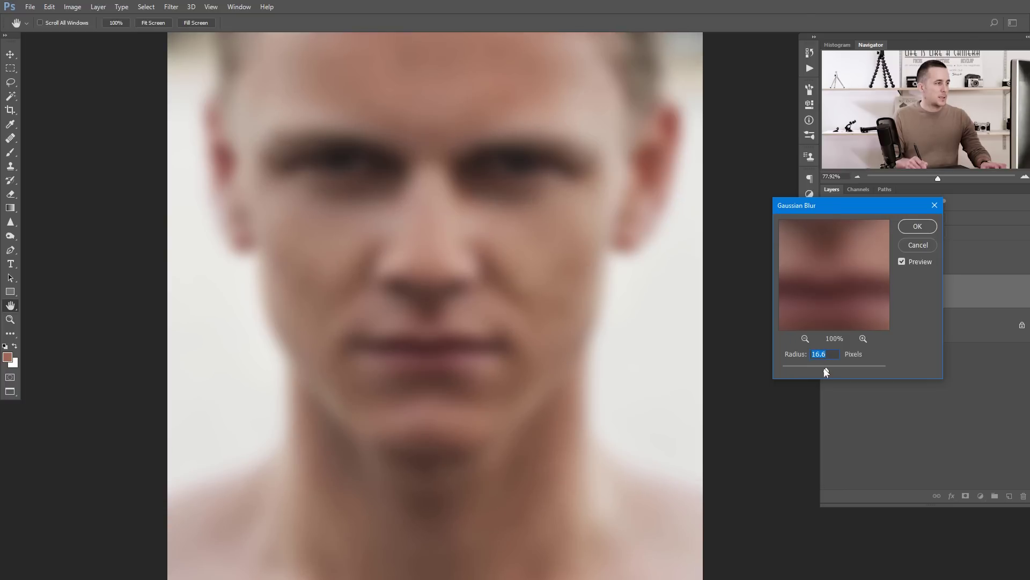
{"action": "type", "text": "1"}
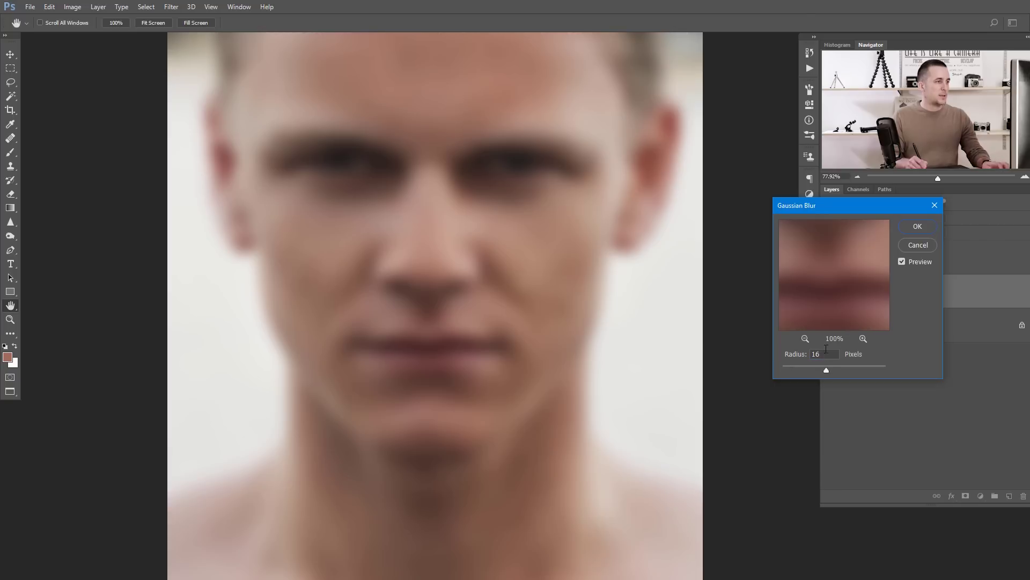
{"action": "left_click", "coordinate": [917, 226]}
{"action": "key", "text": "j"}
Step: Show the High layer and run Apply Image on it with layer Low, Subtract blending, scale 2 and offset 128
{"action": "left_click", "coordinate": [854, 265]}
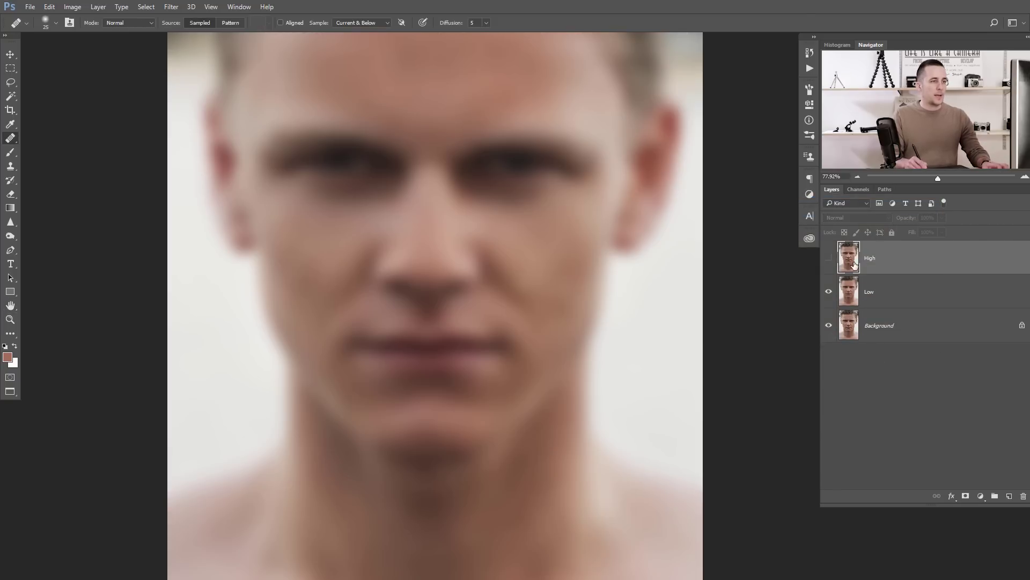
{"action": "left_click", "coordinate": [828, 257]}
{"action": "left_click", "coordinate": [74, 8]}
{"action": "left_click", "coordinate": [117, 160]}
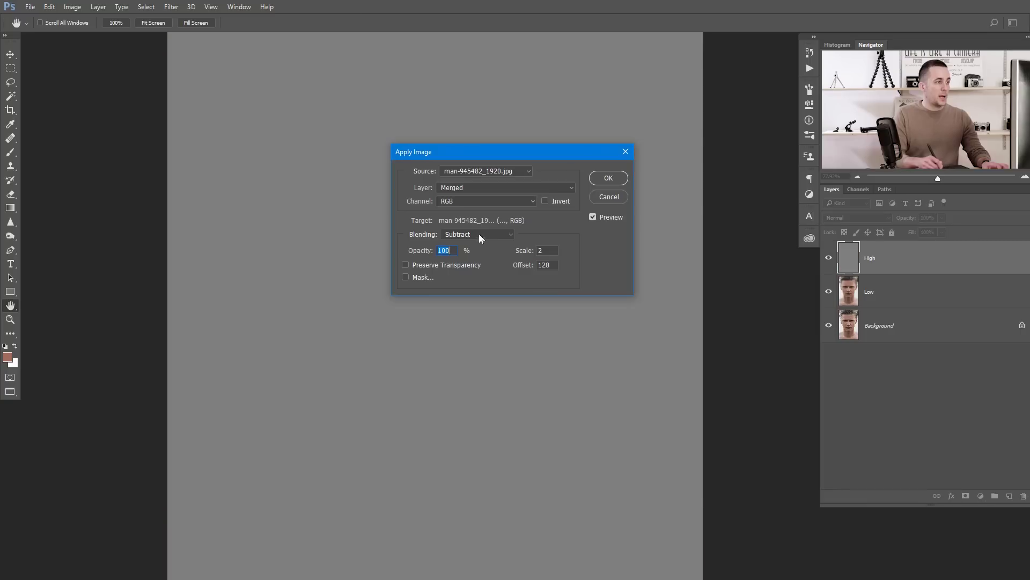
{"action": "left_click", "coordinate": [486, 188]}
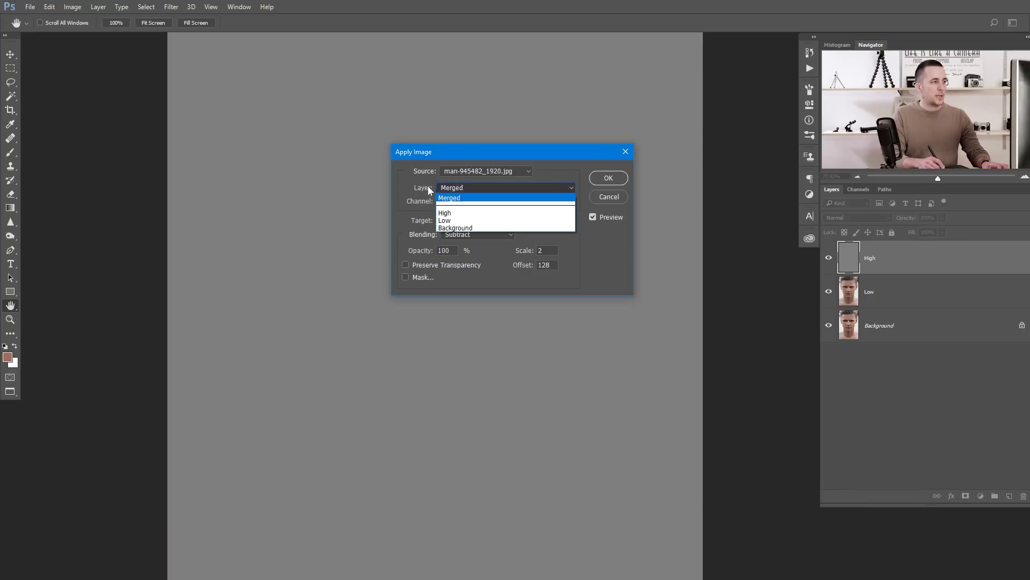
{"action": "left_click", "coordinate": [451, 220]}
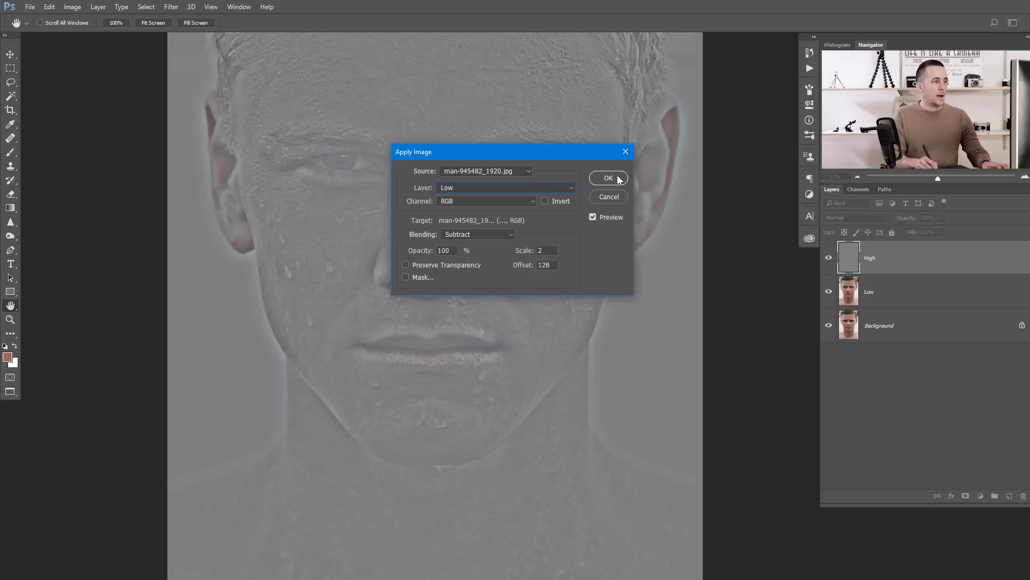
{"action": "key", "text": "Return"}
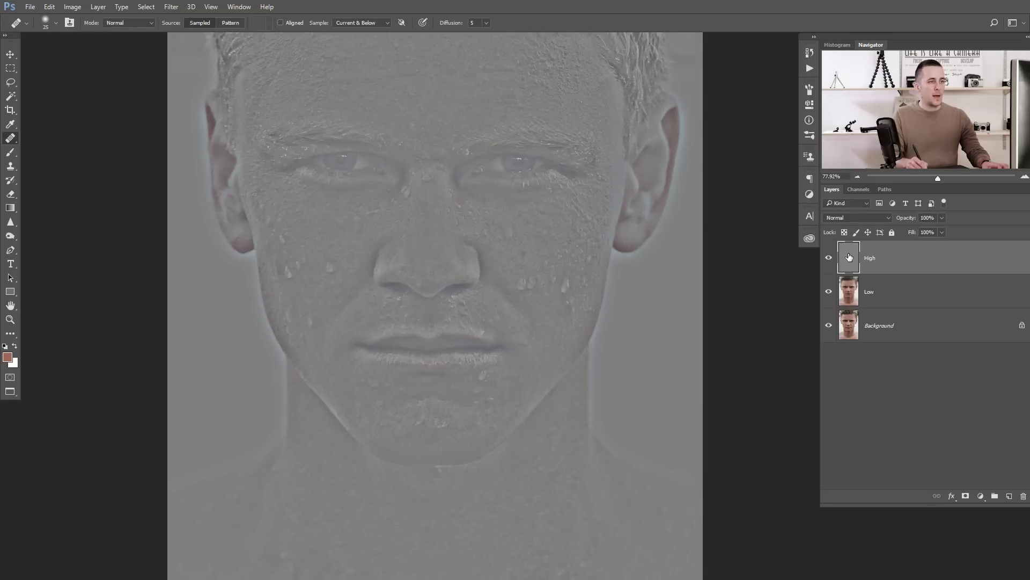
Step: Set the High layer's blend mode to Linear Light and toggle its visibility to compare it with the blurred Low layer
{"action": "left_click", "coordinate": [861, 217]}
{"action": "left_click", "coordinate": [846, 350]}
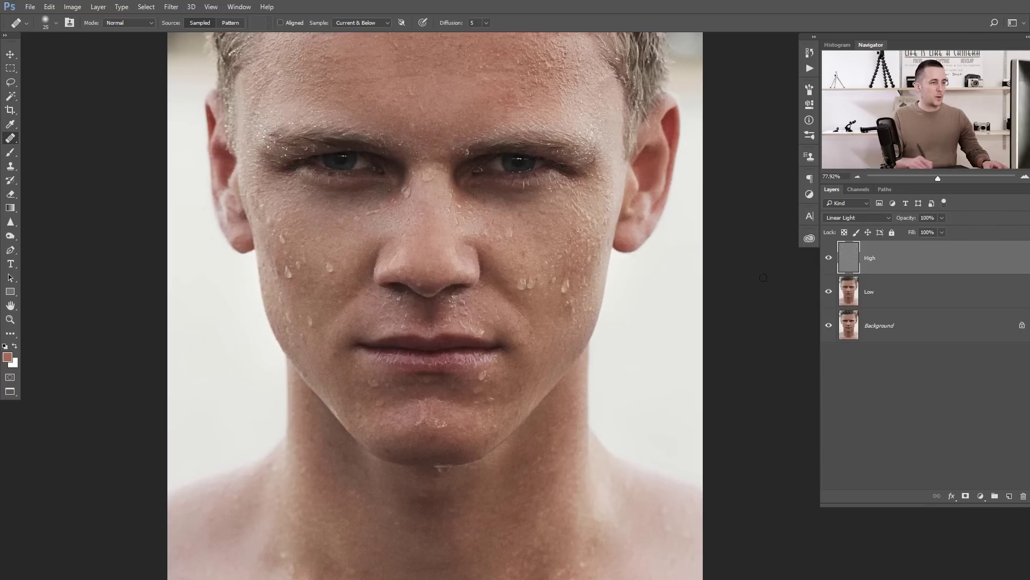
{"action": "left_click", "coordinate": [829, 258]}
{"action": "left_click", "coordinate": [829, 258]}
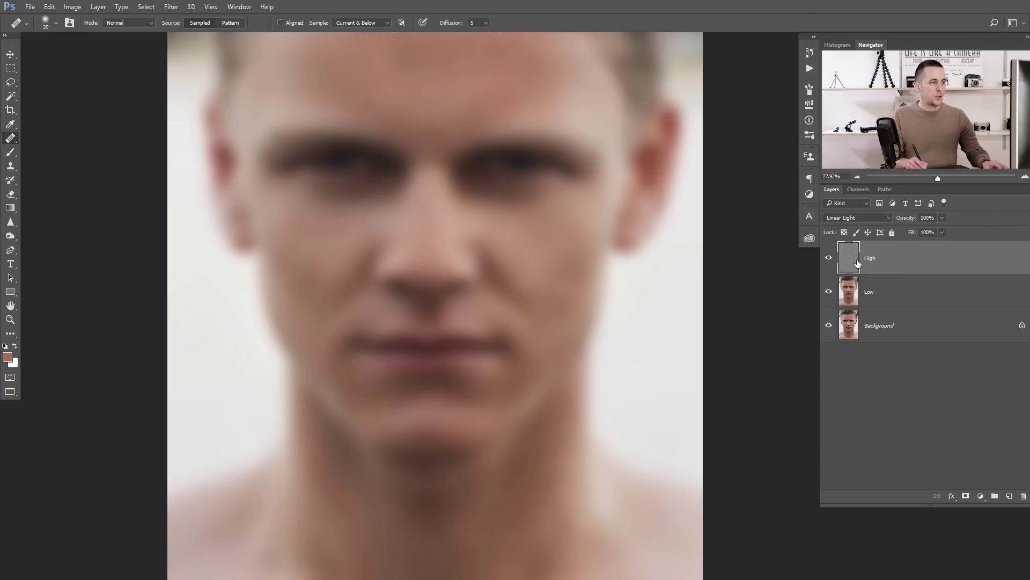
{"action": "left_click", "coordinate": [829, 258]}
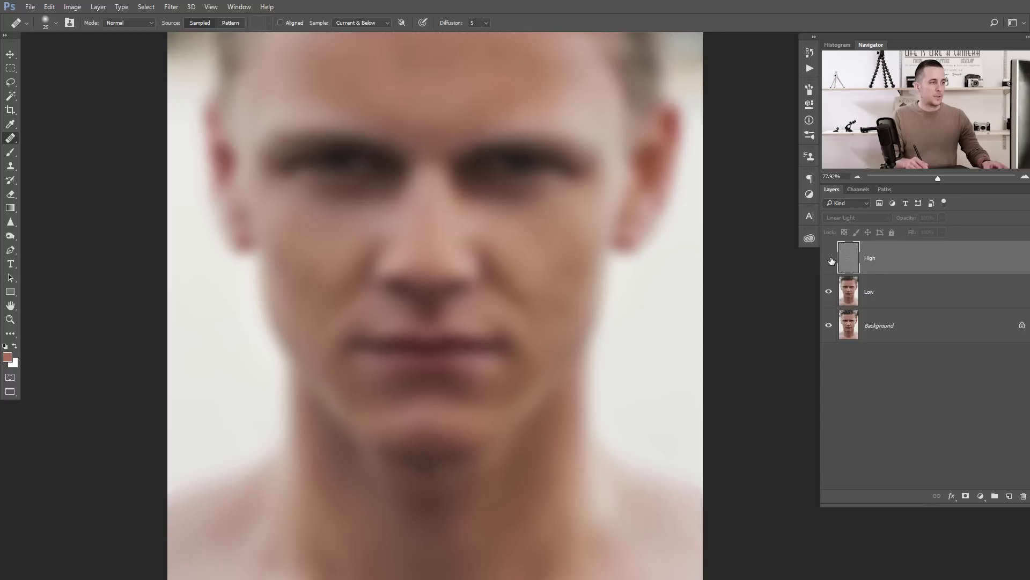
{"action": "left_click", "coordinate": [829, 258]}
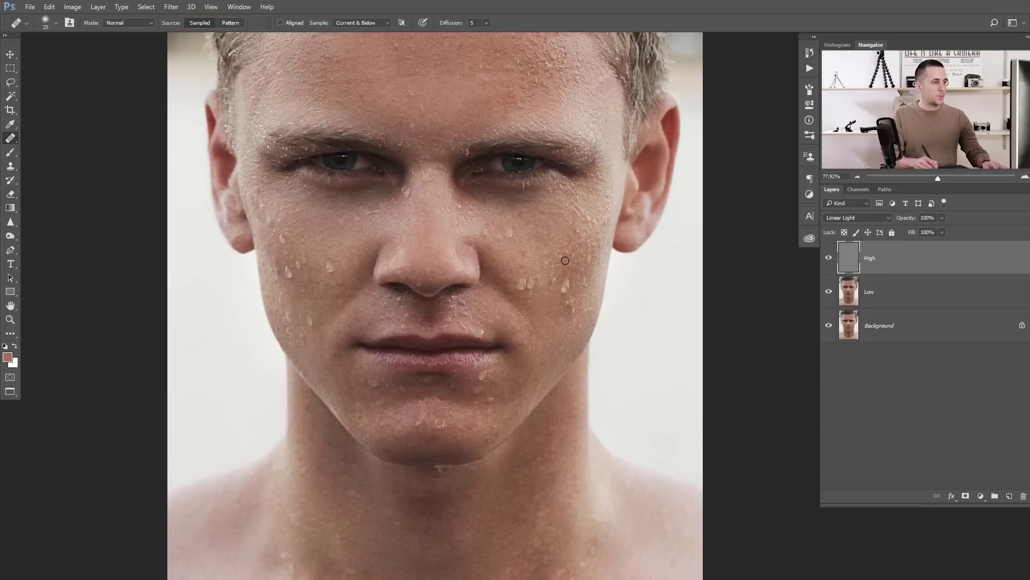
Step: Remove the water droplets from both cheeks on the High layer with the Clone Stamp sampling the current layer
{"action": "key", "text": "s"}
{"action": "key", "text": "alt+s"}
{"action": "key", "text": "Escape"}
{"action": "key", "text": "alt+s"}
{"action": "key", "text": "Escape"}
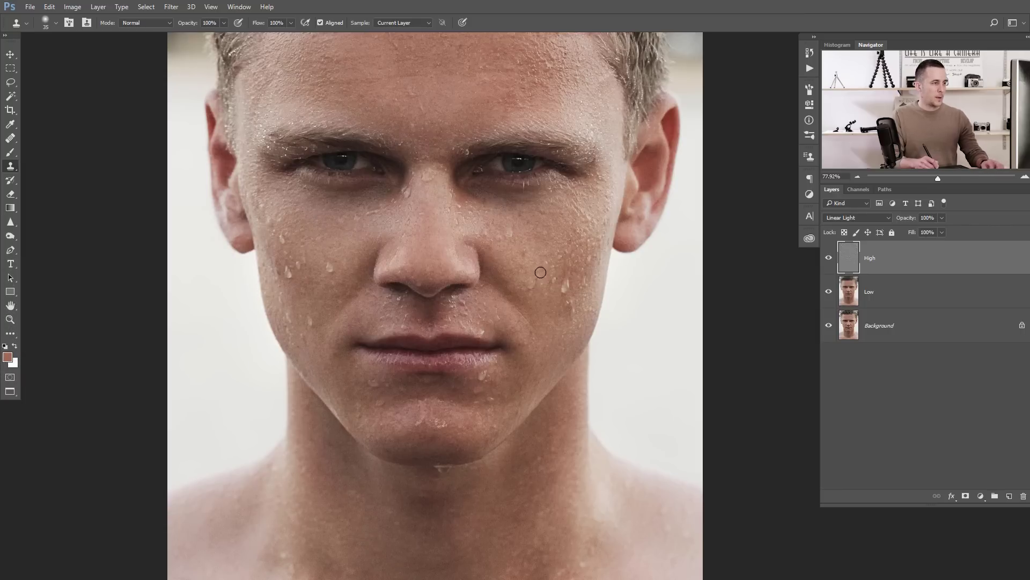
{"action": "left_click", "coordinate": [536, 270], "text": "alt"}
{"action": "left_click_drag", "start_coordinate": [533, 280], "coordinate": [530, 277]}
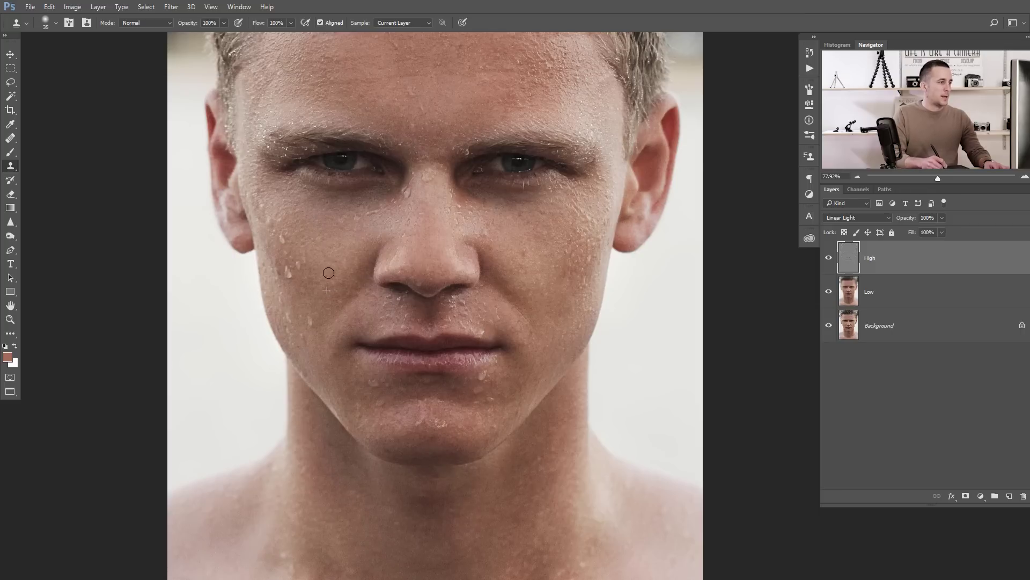
{"action": "left_click", "coordinate": [287, 272]}
{"action": "left_click", "coordinate": [298, 266]}
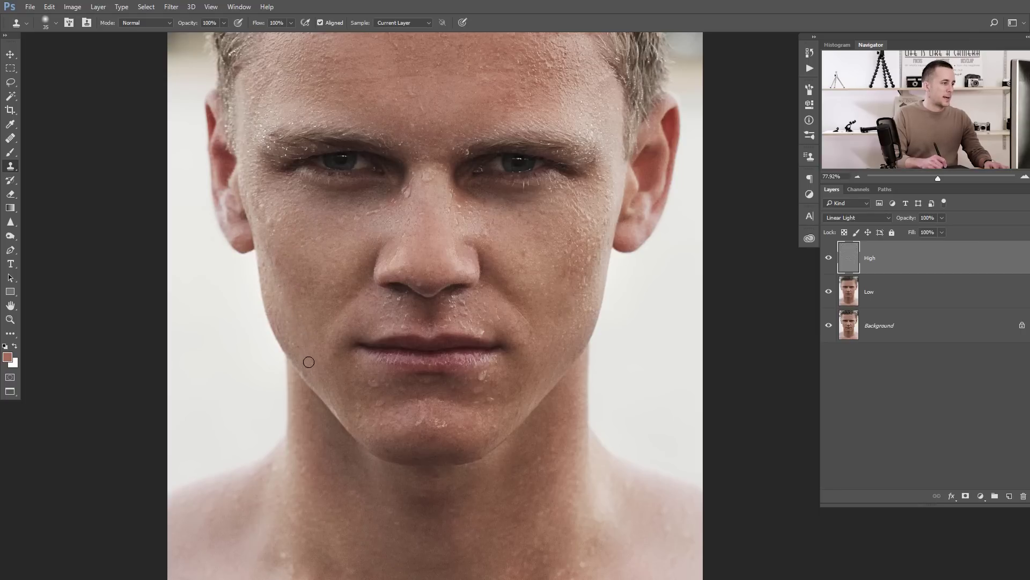
Step: Clone clean skin texture over the droplets on the bridge of the nose and on the chin below the lips
{"action": "left_click", "coordinate": [409, 211], "text": "alt"}
{"action": "left_click_drag", "start_coordinate": [406, 191], "coordinate": [430, 184]}
{"action": "left_click", "coordinate": [429, 199], "text": "alt"}
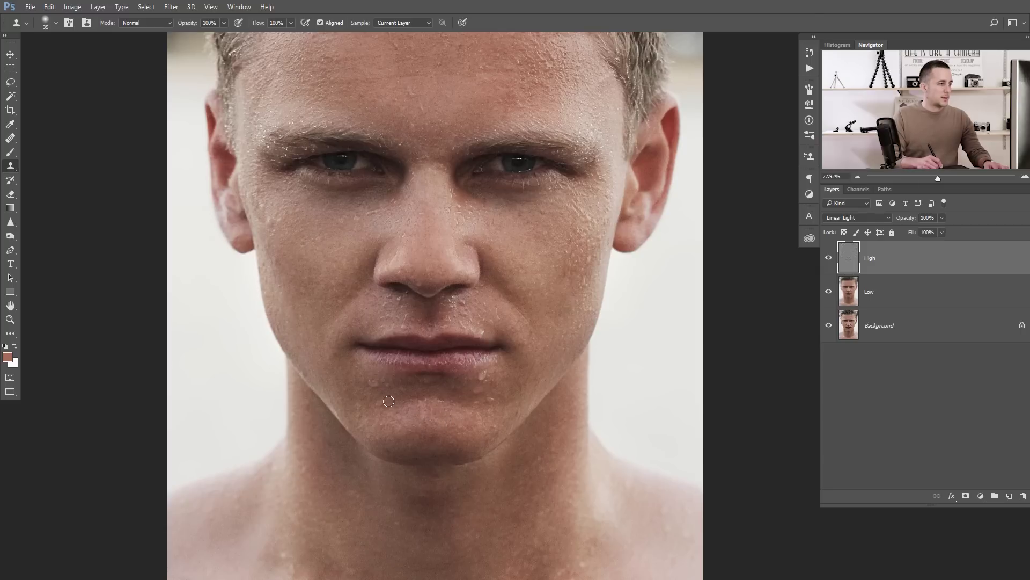
{"action": "left_click", "coordinate": [372, 394], "text": "alt"}
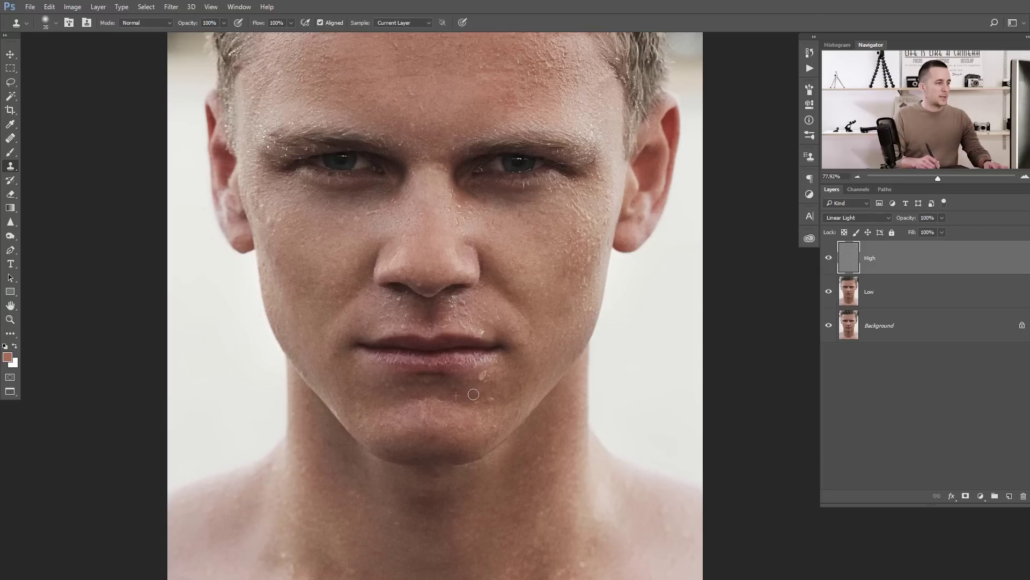
{"action": "left_click", "coordinate": [483, 376]}
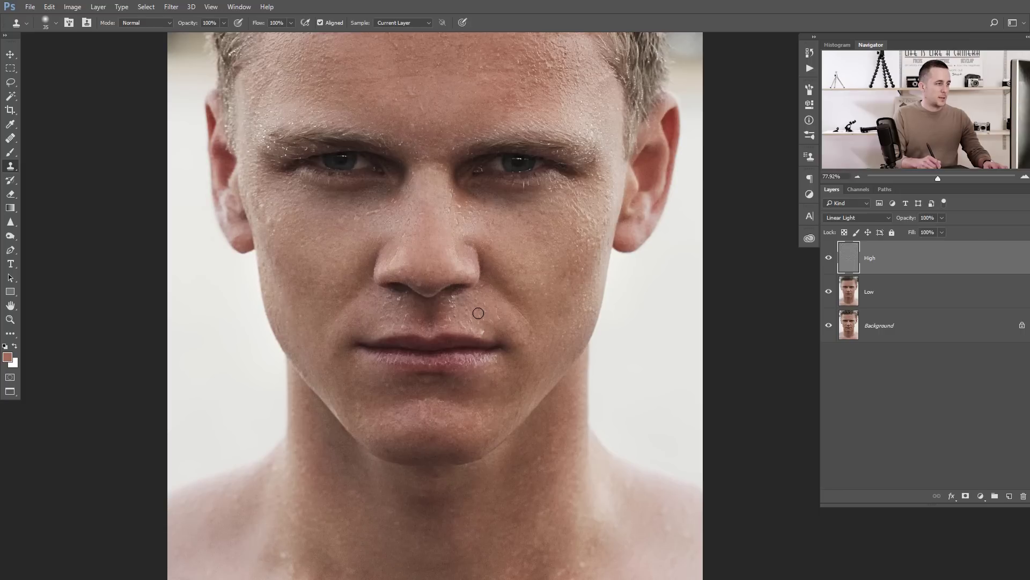
Step: Reduce the Clone Stamp brush to 20 pixels and remove the small droplets above the upper lip and beside the mouth corner
{"action": "key", "text": "super+space"}
{"action": "key", "text": "super+space"}
{"action": "key", "text": "super+space"}
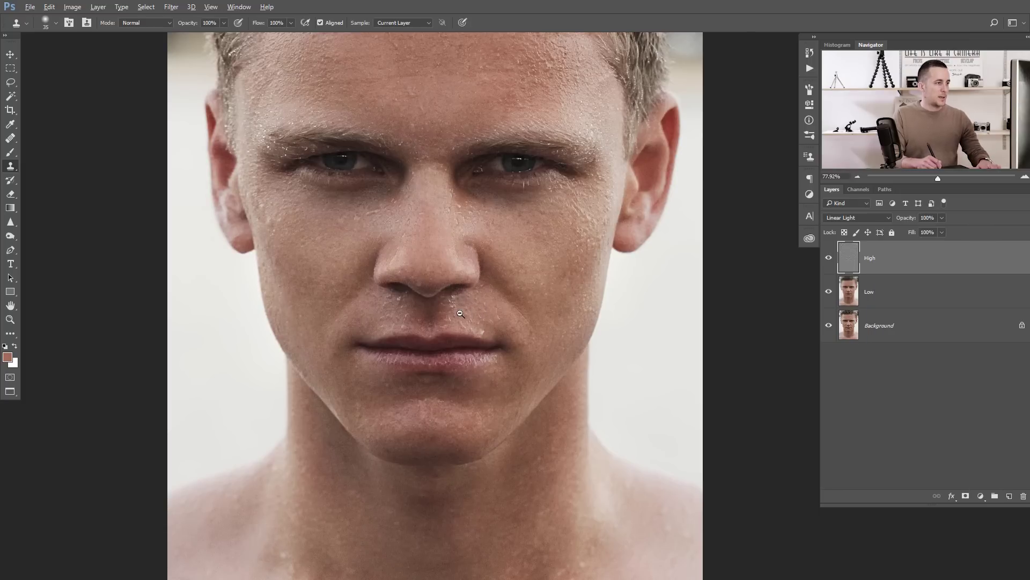
{"action": "scroll", "coordinate": [480, 314], "scroll_direction": "up", "scroll_amount": 3}
{"action": "key", "text": "bracketleft"}
{"action": "key", "text": "bracketleft"}
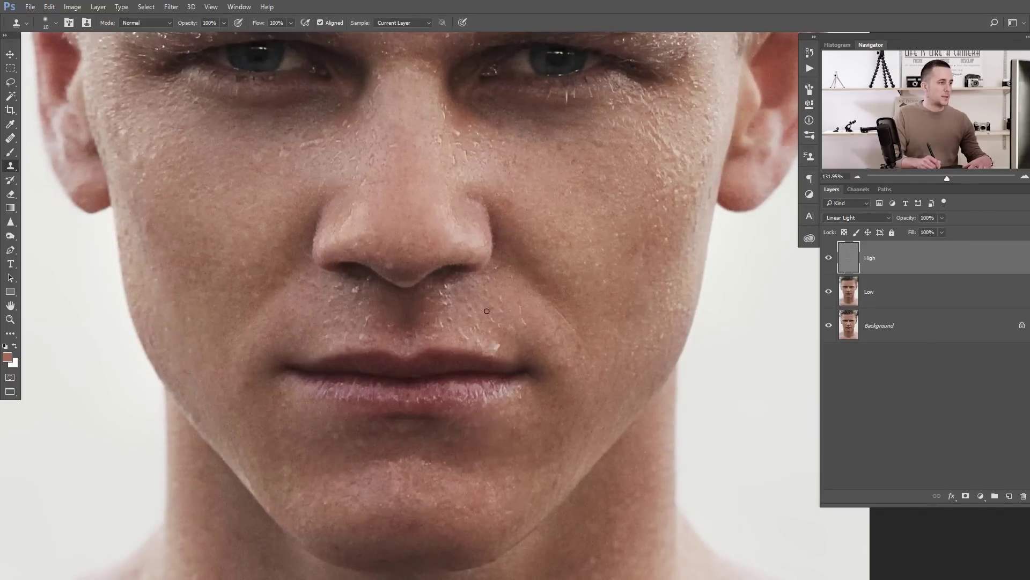
{"action": "key", "text": "bracketright"}
{"action": "left_click", "coordinate": [467, 334], "text": "alt"}
{"action": "mouse_move", "coordinate": [498, 346]}
{"action": "left_mouse_down"}
{"action": "mouse_move", "coordinate": [509, 347]}
{"action": "mouse_move", "coordinate": [482, 348]}
{"action": "left_mouse_up"}
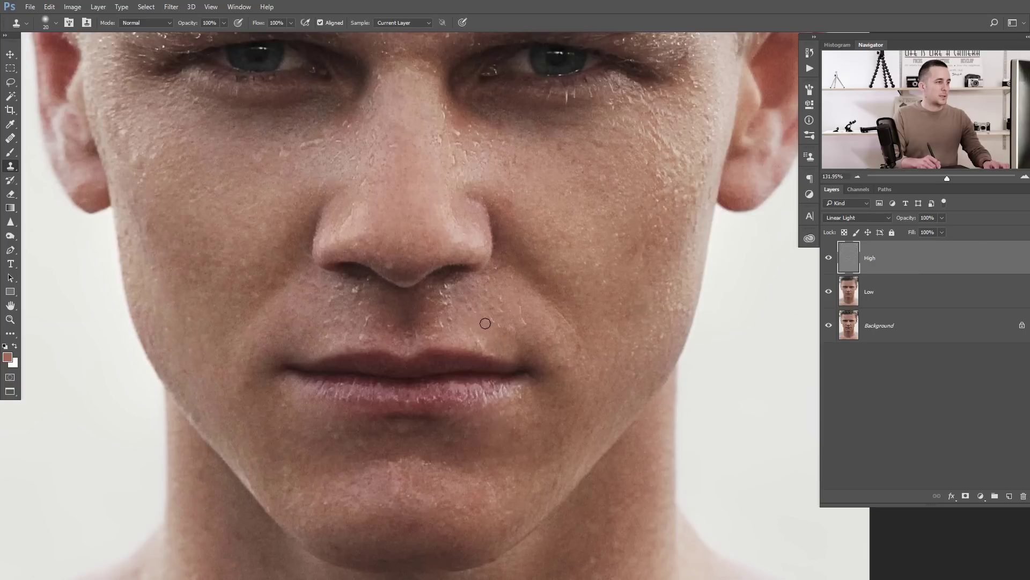
{"action": "left_click", "coordinate": [529, 318], "text": "alt"}
{"action": "left_click", "coordinate": [520, 307]}
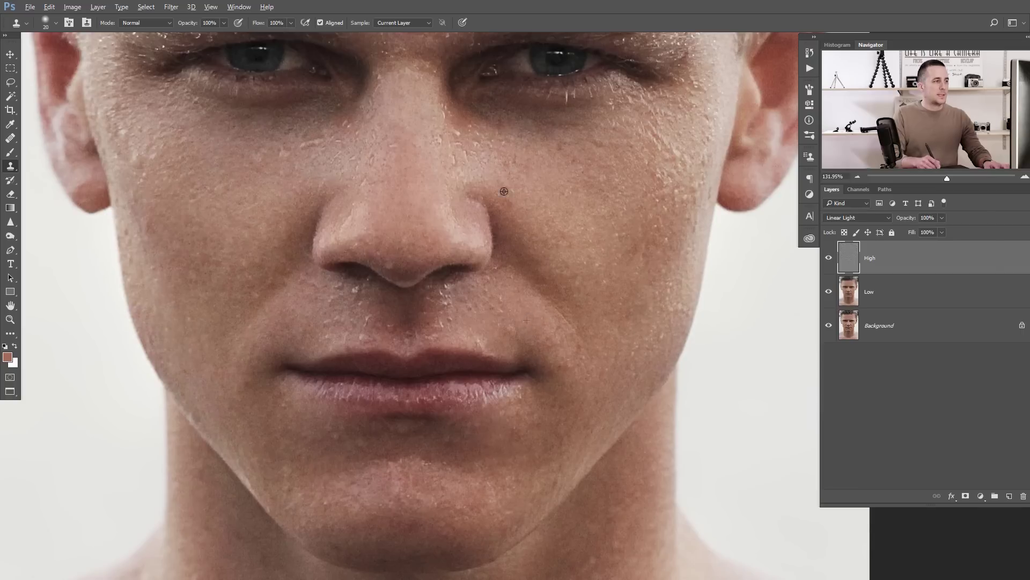
Step: Clone away the fine droplets along the side of the nose and directly beneath the nostrils
{"action": "left_click", "coordinate": [445, 171], "text": "alt"}
{"action": "left_click", "coordinate": [452, 161]}
{"action": "left_click", "coordinate": [445, 157], "text": "alt"}
{"action": "left_click_drag", "start_coordinate": [458, 136], "coordinate": [454, 135]}
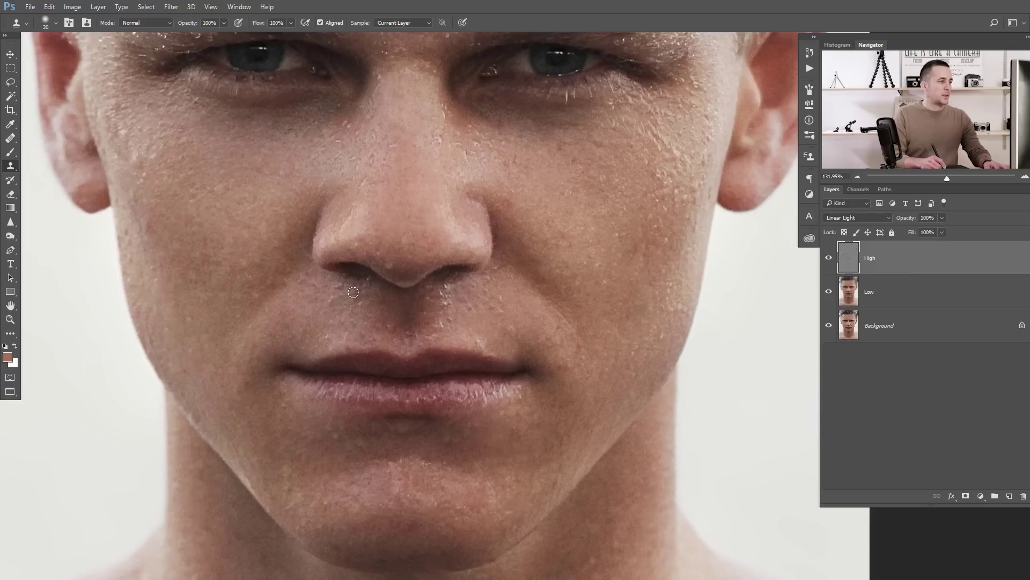
{"action": "left_click_drag", "start_coordinate": [419, 303], "coordinate": [394, 299]}
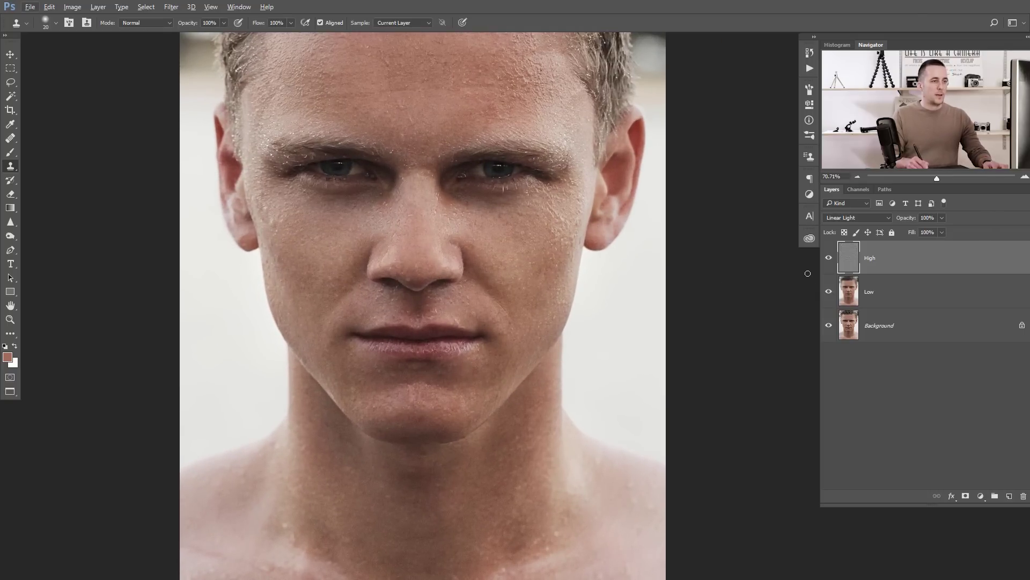
Step: Toggle the visibility around the Background layer to compare the portrait before and after the droplet removal
{"action": "left_click", "coordinate": [829, 325], "text": "alt"}
{"action": "left_click", "coordinate": [829, 325], "text": "alt"}
{"action": "left_click", "coordinate": [829, 326], "text": "alt"}
{"action": "left_click", "coordinate": [830, 325], "text": "alt"}
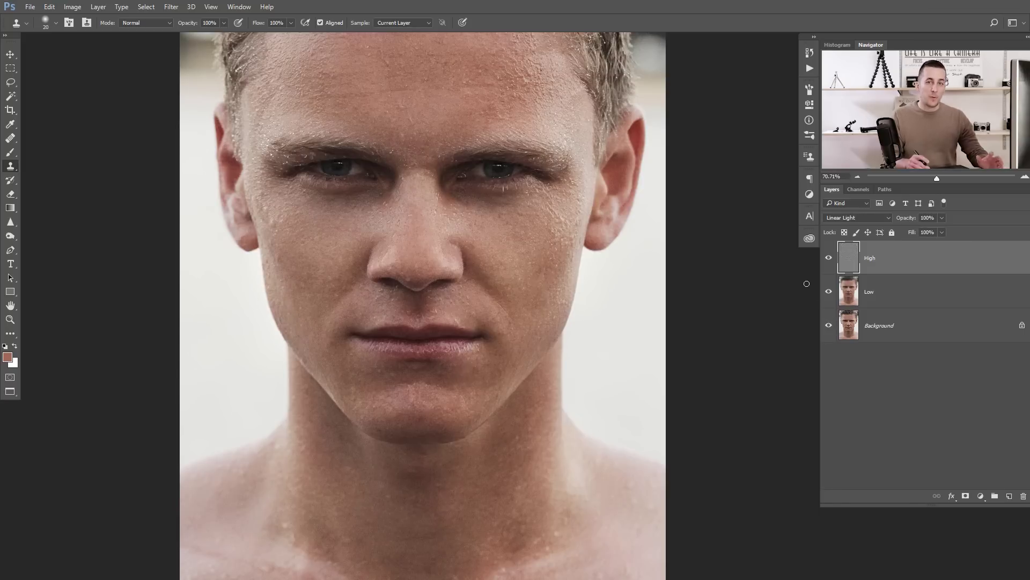
{"action": "left_click", "coordinate": [829, 326], "text": "alt"}
{"action": "left_click", "coordinate": [829, 325], "text": "alt"}
{"action": "left_click", "coordinate": [829, 325], "text": "alt"}
{"action": "left_click", "coordinate": [829, 325], "text": "alt"}
{"action": "left_click", "coordinate": [829, 325], "text": "alt"}
{"action": "left_click", "coordinate": [830, 326], "text": "alt"}
{"action": "left_click", "coordinate": [830, 326], "text": "alt"}
{"action": "left_click", "coordinate": [829, 326], "text": "alt"}
{"action": "left_click", "coordinate": [830, 328], "text": "alt"}
{"action": "left_click", "coordinate": [830, 326], "text": "alt"}
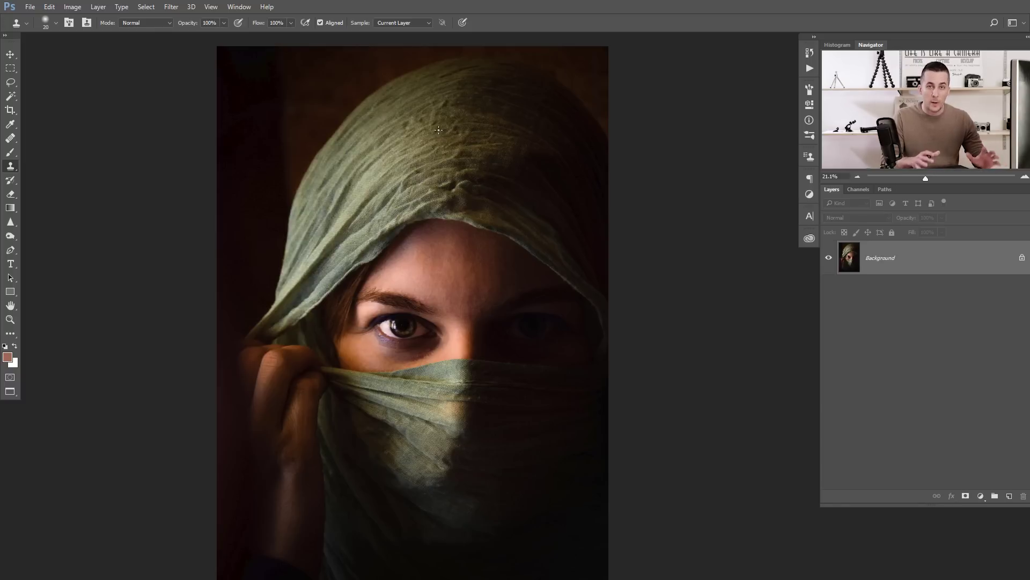
Step: Duplicate the Background layer of the veiled woman photo twice
{"action": "left_click_drag", "start_coordinate": [403, 139], "coordinate": [450, 149]}
{"action": "left_click_drag", "start_coordinate": [450, 149], "coordinate": [418, 179]}
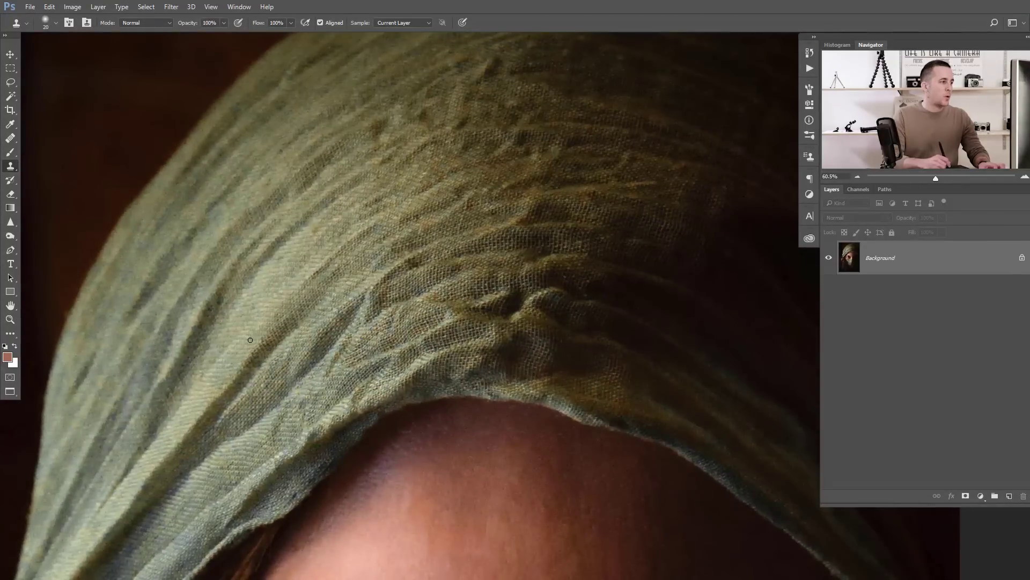
{"action": "scroll", "coordinate": [402, 172], "scroll_direction": "down", "scroll_amount": 5}
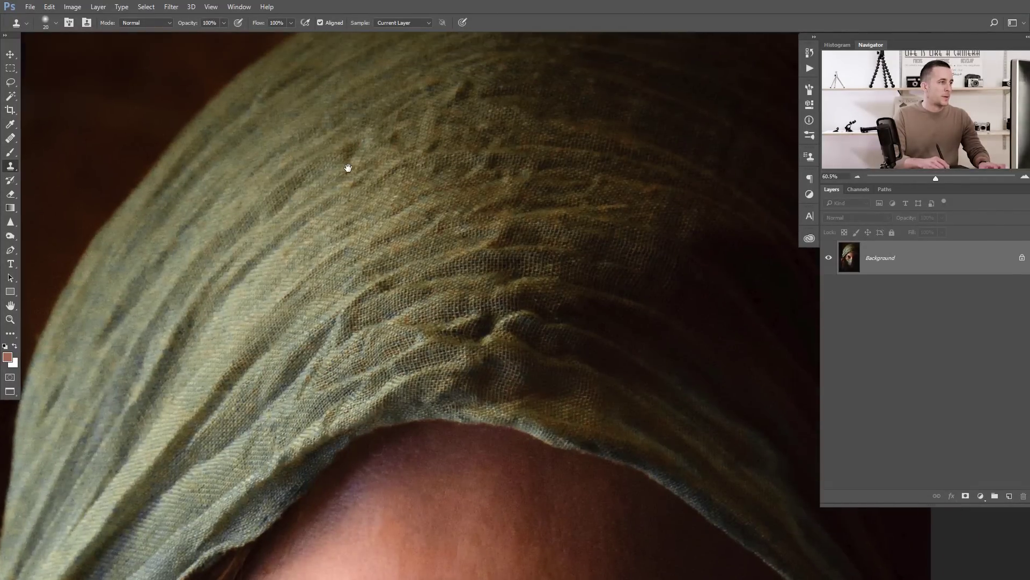
{"action": "scroll", "coordinate": [403, 158], "scroll_direction": "down", "scroll_amount": 3}
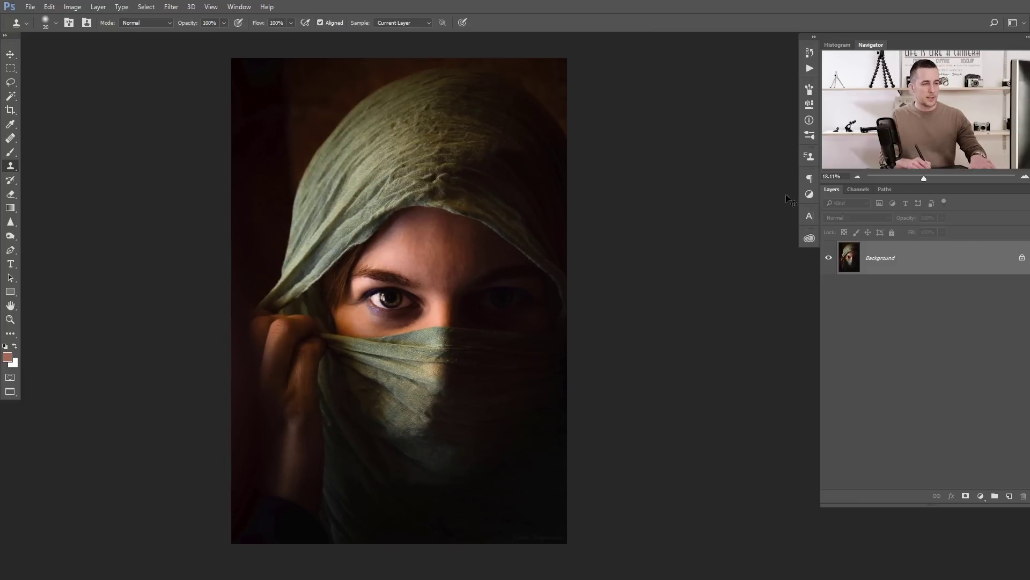
{"action": "key", "text": "ctrl+j"}
{"action": "key", "text": "ctrl+j"}
Step: Rename the lower duplicate layer as Low and the upper one as High
{"action": "left_click", "coordinate": [877, 294]}
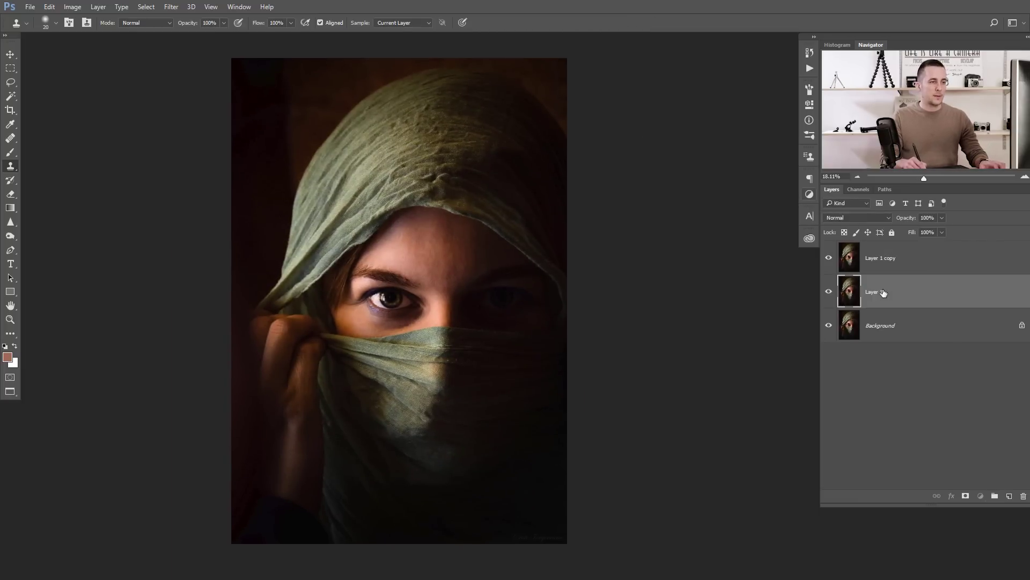
{"action": "double_click", "coordinate": [877, 293]}
{"action": "type", "text": "Low"}
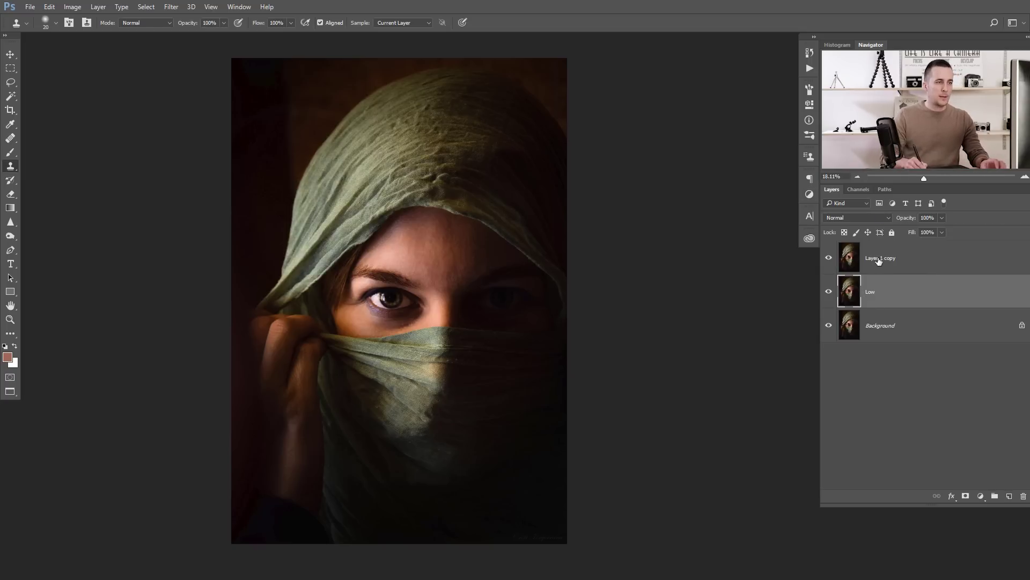
{"action": "key", "text": "Tab"}
{"action": "type", "text": "L"}
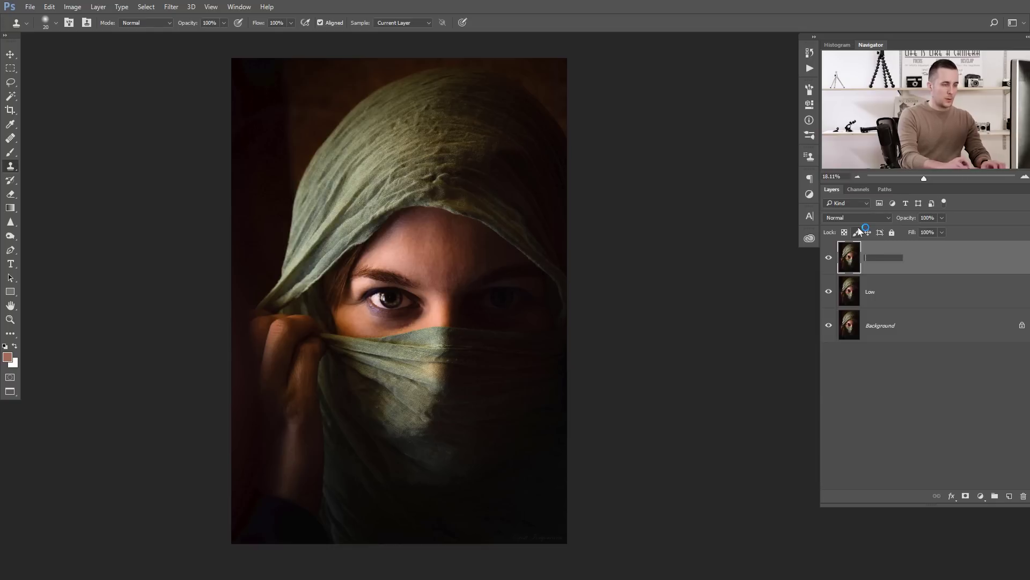
{"action": "type", "text": "igh"}
{"action": "key", "text": "Return"}
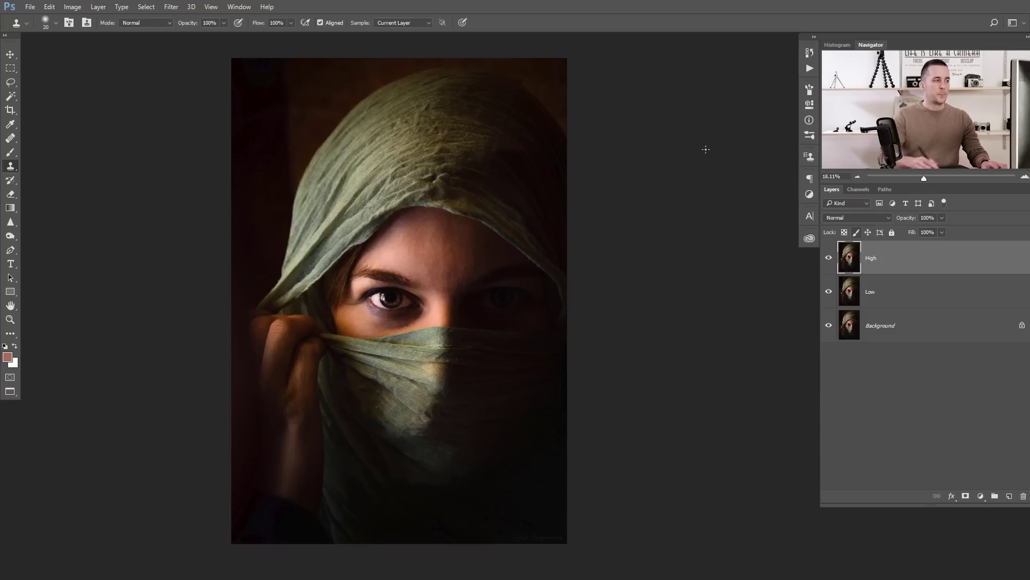
Step: Hide the High layer and open the Gaussian Blur filter for the Low layer
{"action": "scroll", "coordinate": [424, 146], "scroll_direction": "up", "scroll_amount": 5}
{"action": "left_click", "coordinate": [829, 258]}
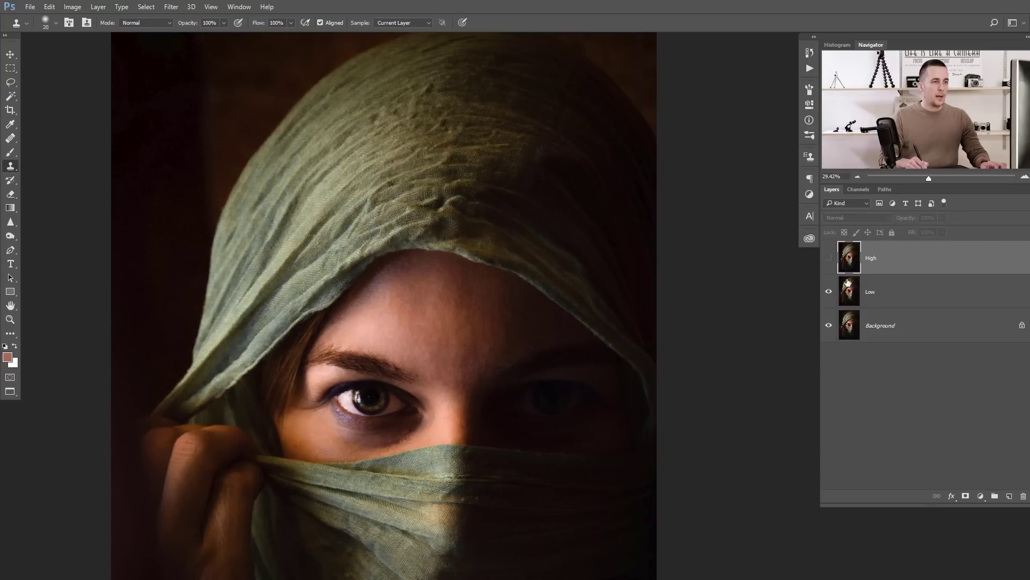
{"action": "left_click", "coordinate": [821, 282]}
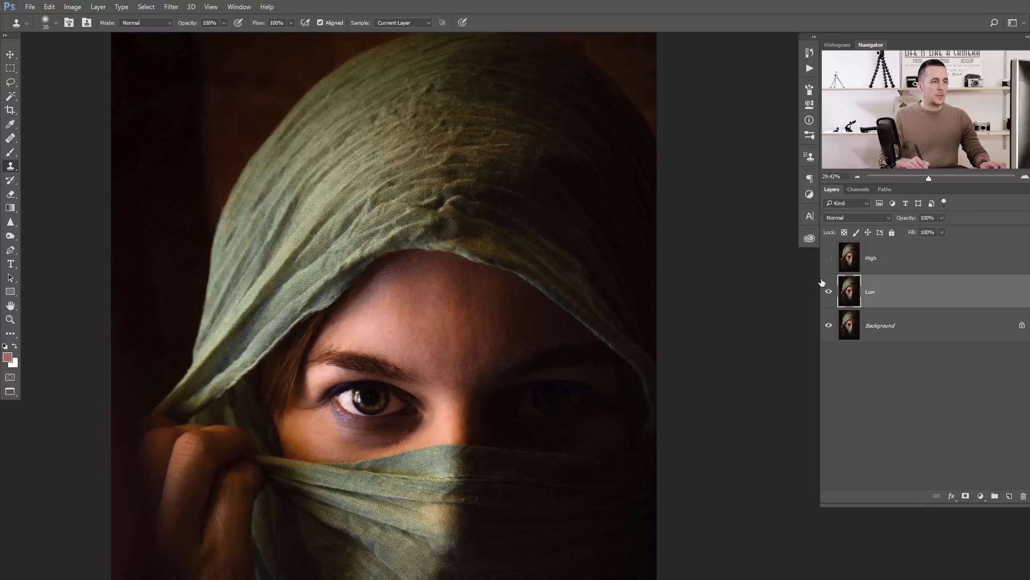
{"action": "left_click", "coordinate": [172, 6]}
{"action": "mouse_move", "coordinate": [225, 125]}
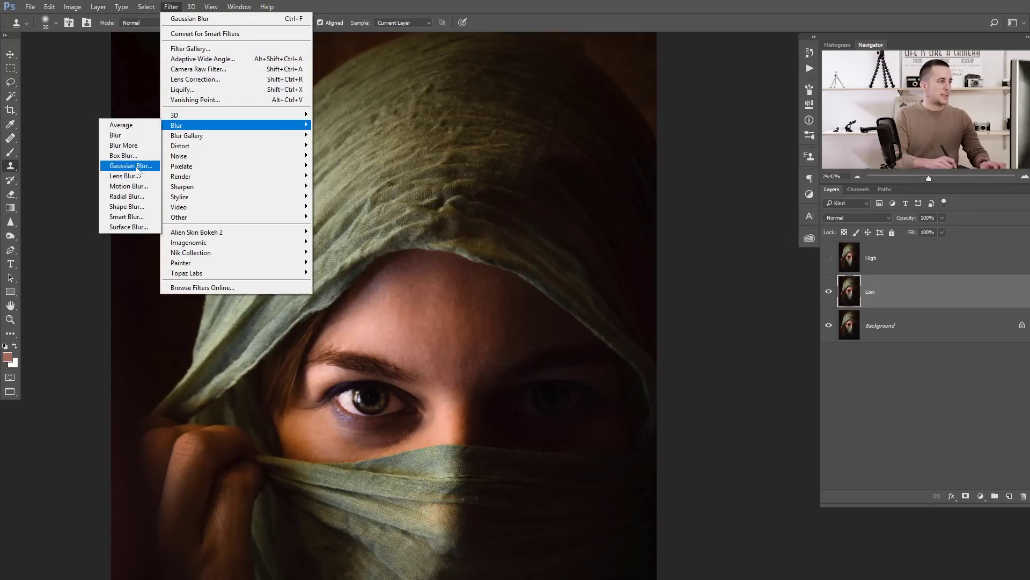
{"action": "left_click", "coordinate": [138, 170]}
Step: Blur the Low layer with a radius of 5.0 pixels so the fabric weave disappears but the folds remain
{"action": "scroll", "coordinate": [398, 170], "scroll_direction": "up", "scroll_amount": 3}
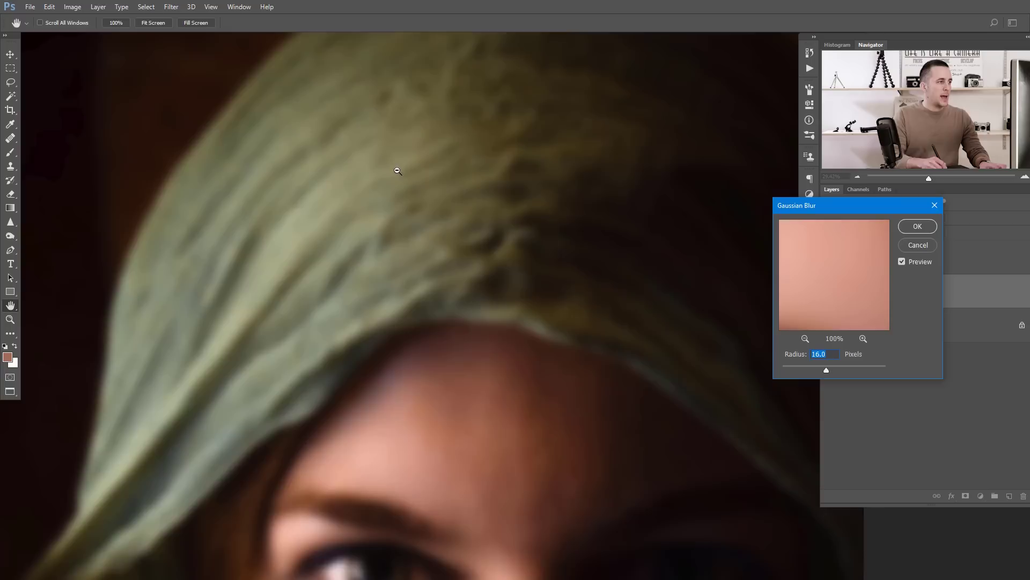
{"action": "scroll", "coordinate": [398, 171], "scroll_direction": "up", "scroll_amount": 2}
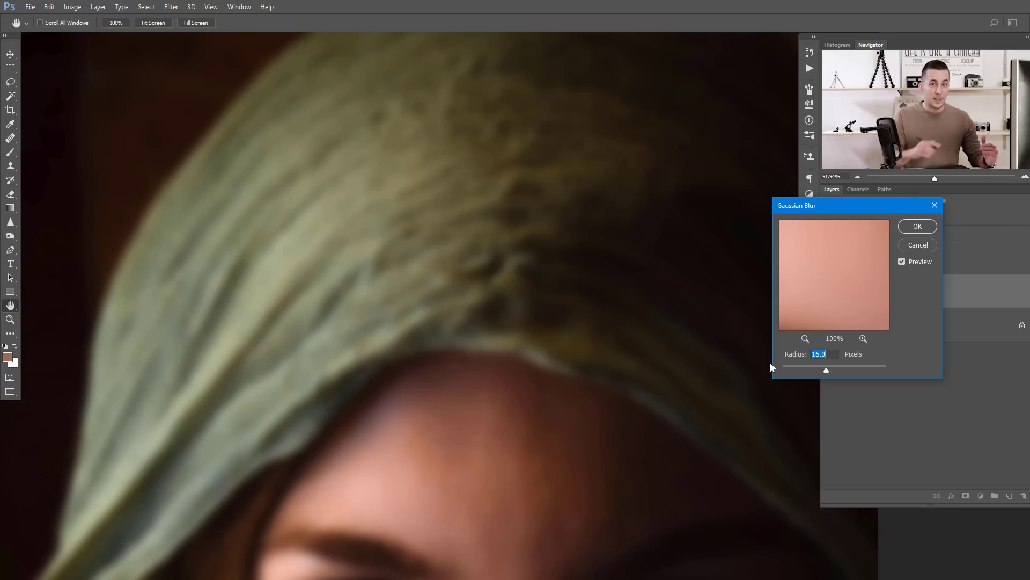
{"action": "left_click_drag", "start_coordinate": [805, 368], "coordinate": [801, 370]}
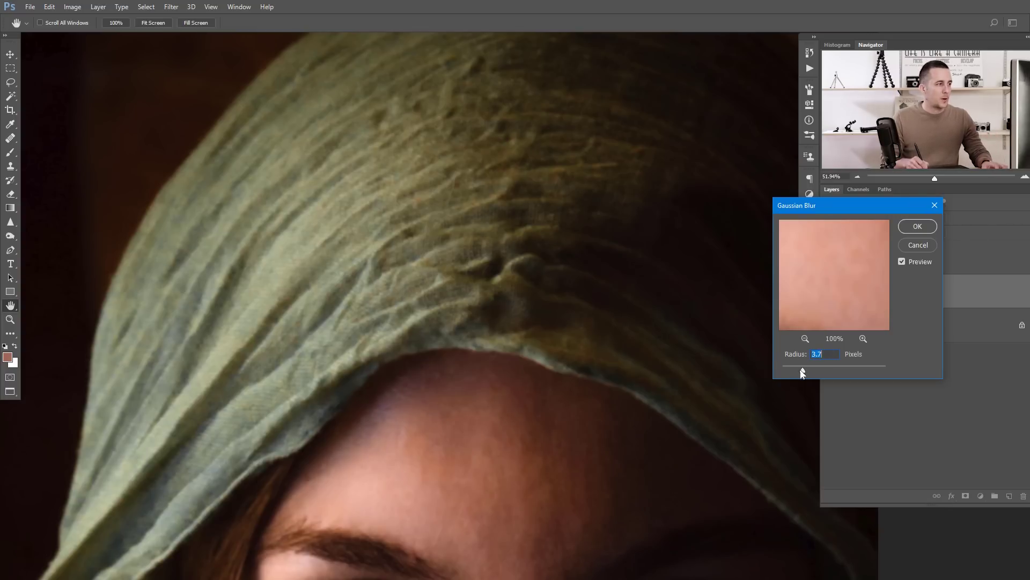
{"action": "left_click_drag", "start_coordinate": [441, 252], "coordinate": [467, 251]}
{"action": "key", "text": "Up"}
{"action": "key", "text": "Up"}
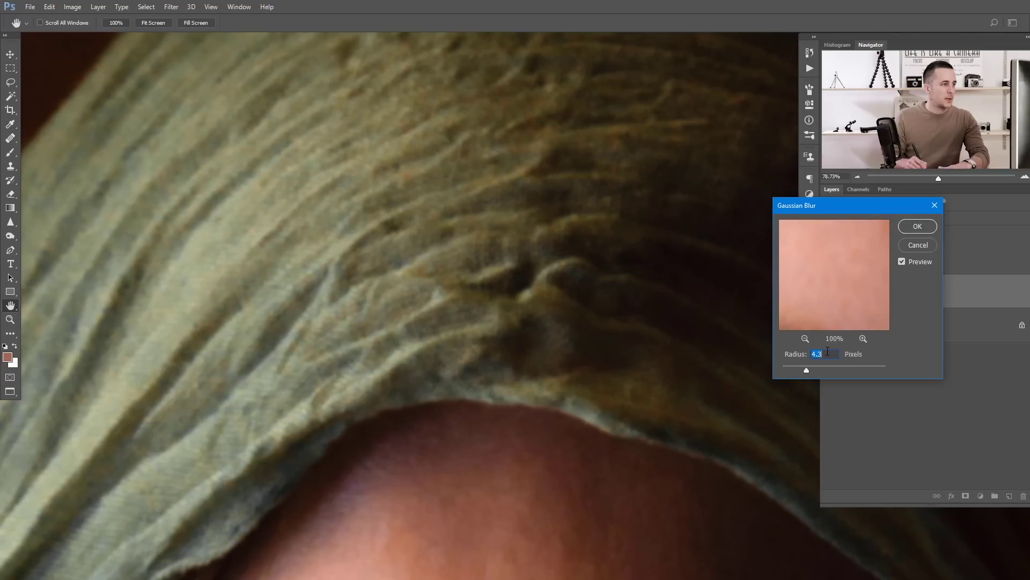
{"action": "key", "text": "Up"}
{"action": "key", "text": "Up"}
{"action": "key", "text": "Up"}
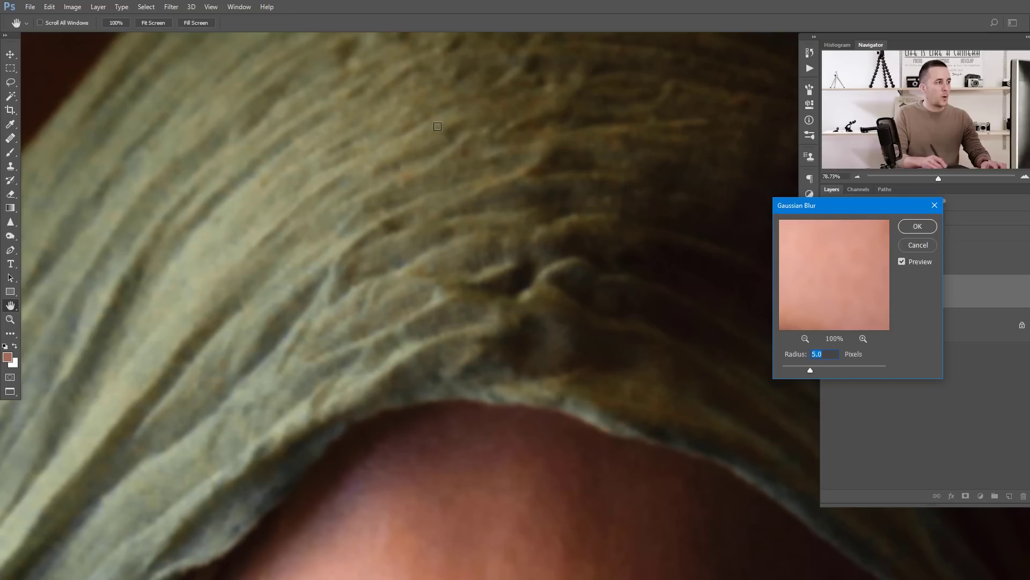
{"action": "left_click", "coordinate": [918, 226]}
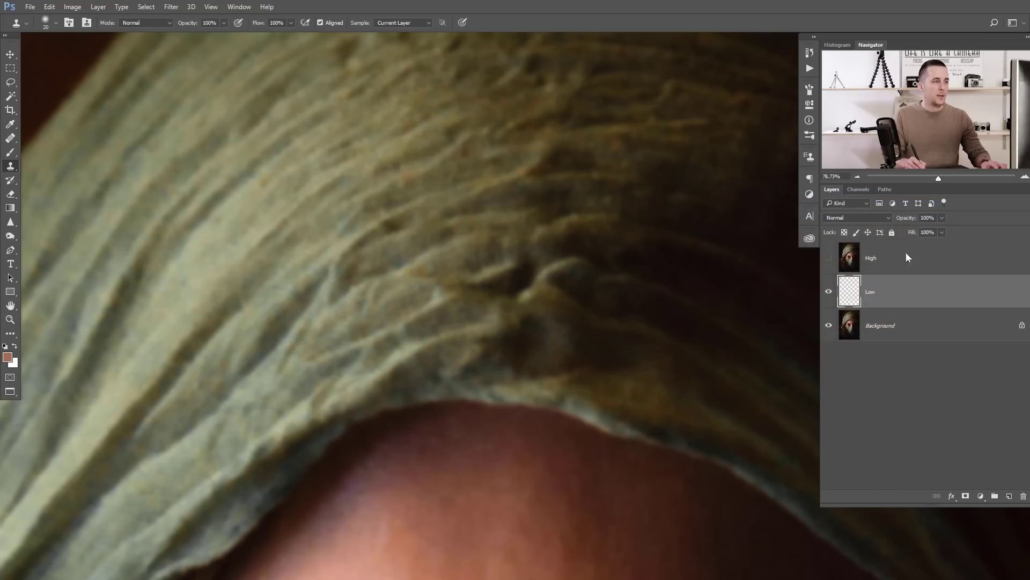
Step: Show the High layer and use Apply Image on it with the Low layer as source, blending Subtract, scale 2 and offset 128
{"action": "left_click", "coordinate": [850, 263]}
{"action": "left_click", "coordinate": [828, 258]}
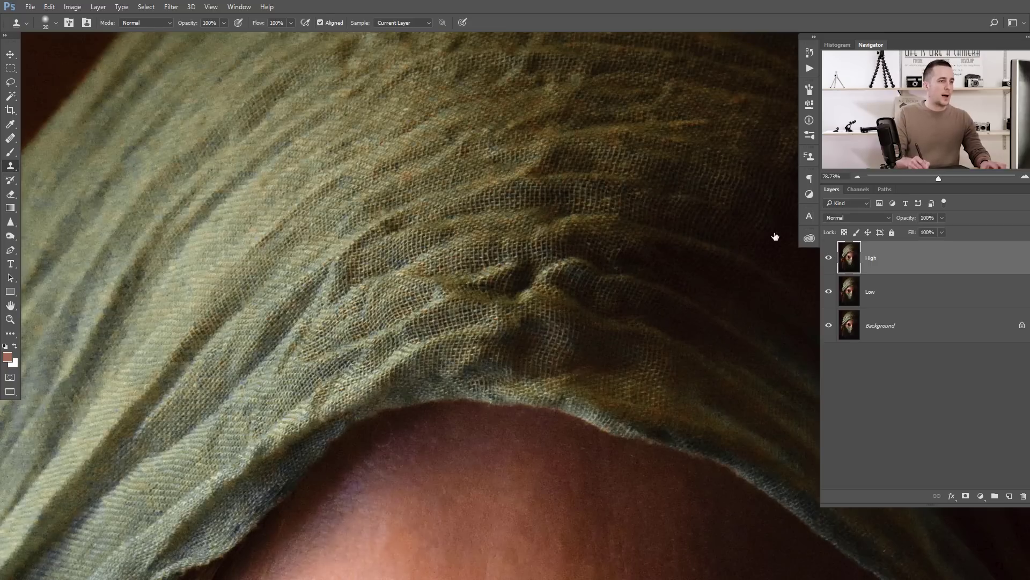
{"action": "left_click", "coordinate": [80, 7]}
{"action": "left_click", "coordinate": [112, 160]}
{"action": "left_click", "coordinate": [483, 187]}
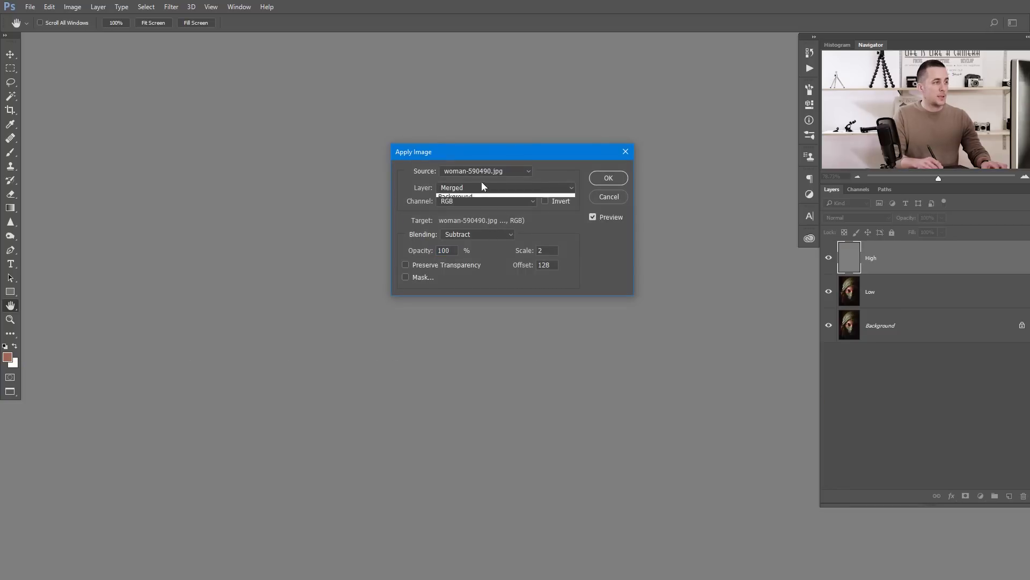
{"action": "left_click", "coordinate": [483, 221]}
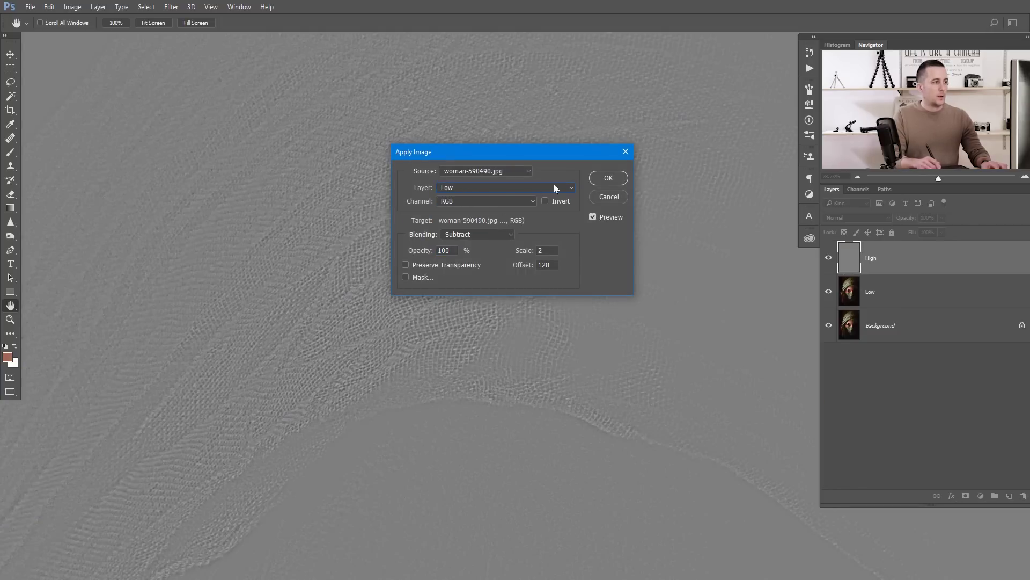
{"action": "left_click", "coordinate": [608, 178]}
{"action": "key", "text": "s"}
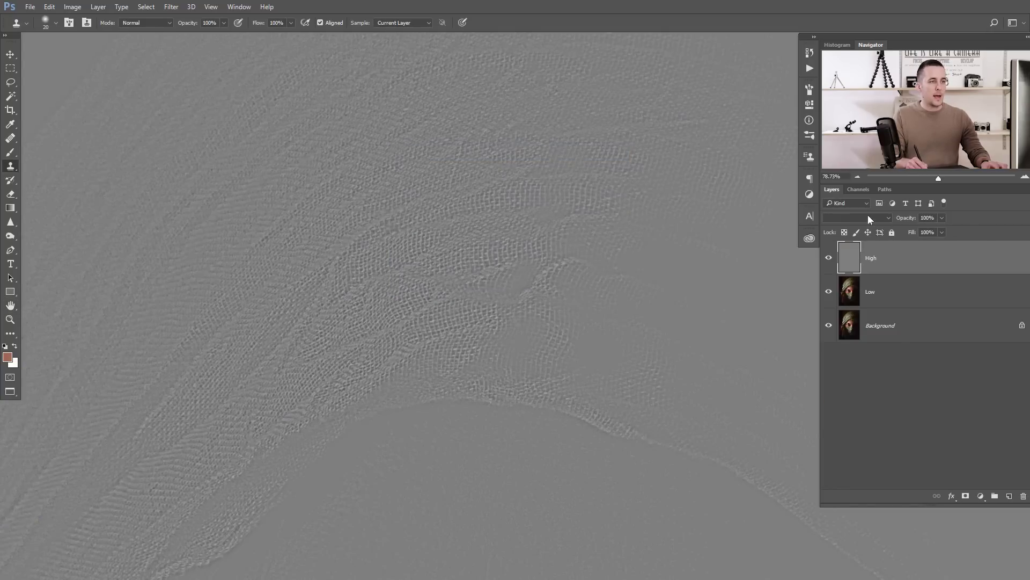
Step: Set the High layer's blend mode to Linear Light and toggle its visibility to check the separated texture
{"action": "left_click", "coordinate": [857, 217]}
{"action": "left_click", "coordinate": [861, 350]}
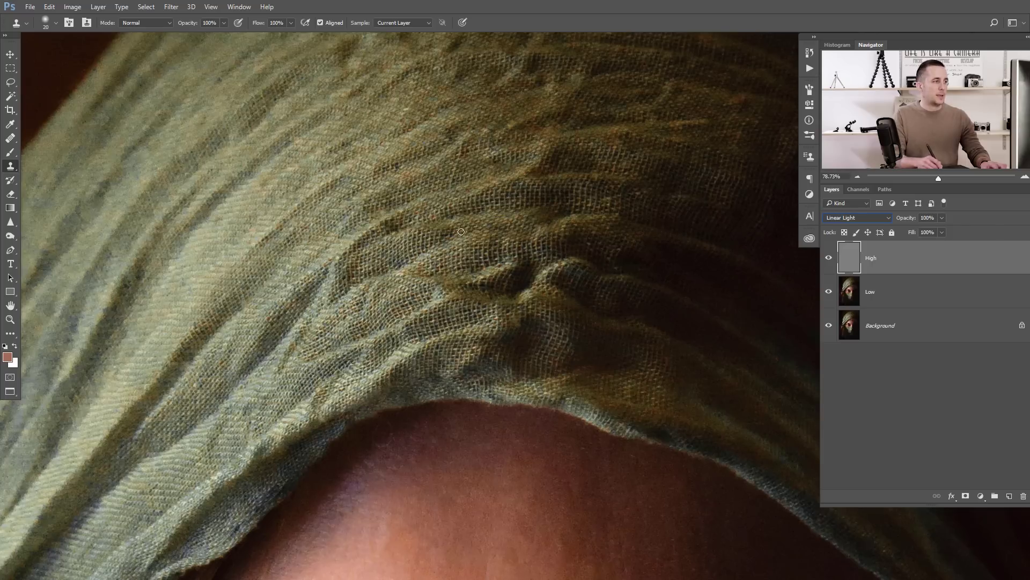
{"action": "left_click", "coordinate": [827, 261]}
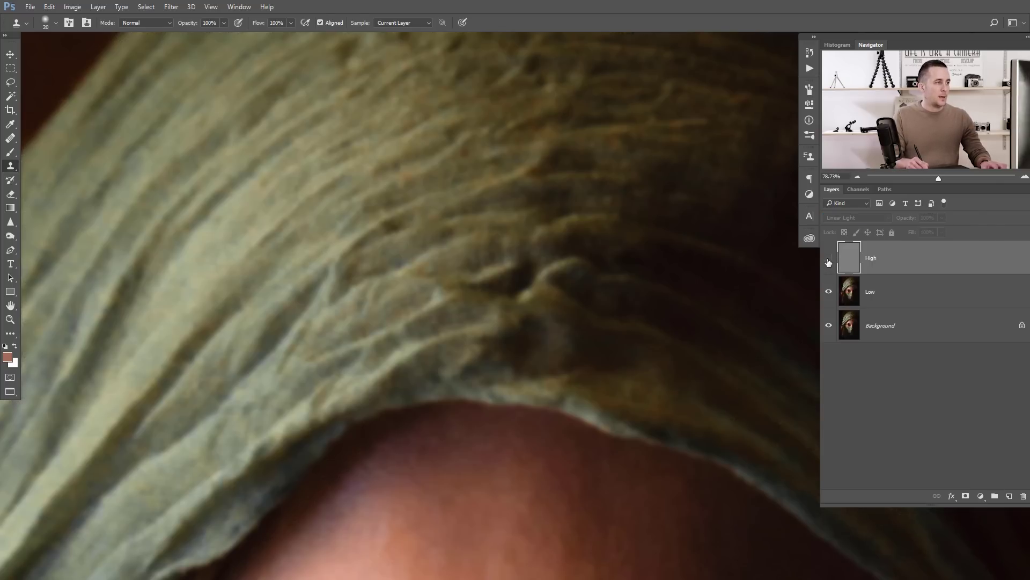
{"action": "left_click", "coordinate": [829, 260]}
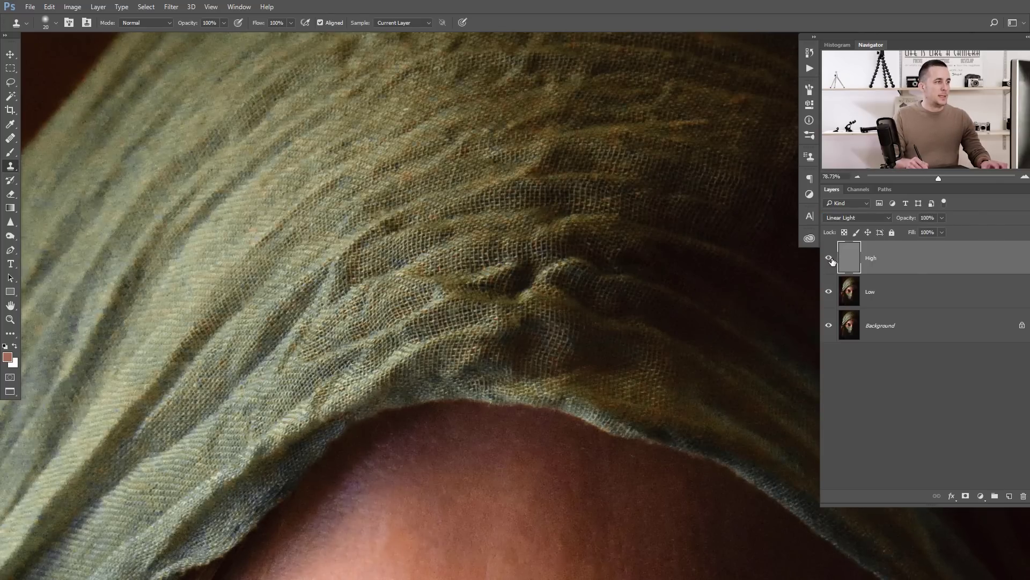
Step: Add an empty layer above Low and set the Clone Stamp to sample Current & Below
{"action": "scroll", "coordinate": [563, 231], "scroll_direction": "down", "scroll_amount": 5}
{"action": "left_click", "coordinate": [849, 288]}
{"action": "left_click", "coordinate": [1009, 496]}
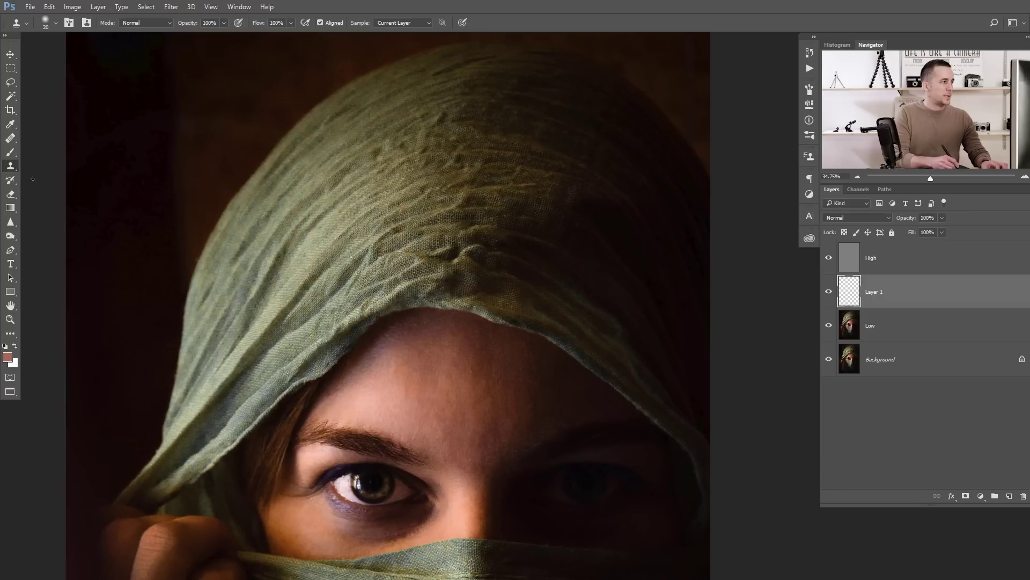
{"action": "left_click", "coordinate": [402, 22]}
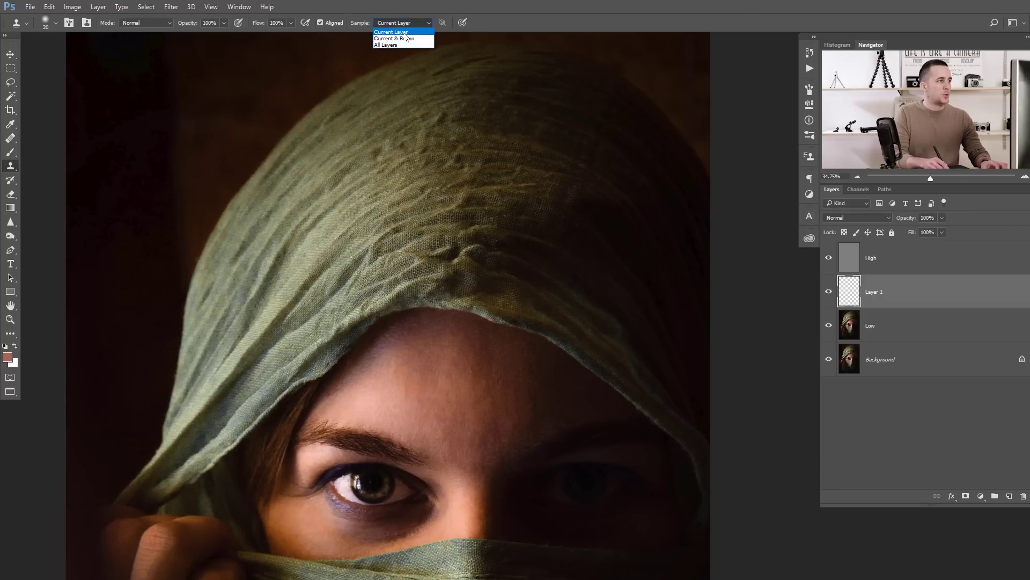
{"action": "left_click", "coordinate": [403, 39]}
Step: Enlarge the Clone Stamp brush to 250 pixels for working on the headscarf folds
{"action": "scroll", "coordinate": [425, 168], "scroll_direction": "up", "scroll_amount": 2}
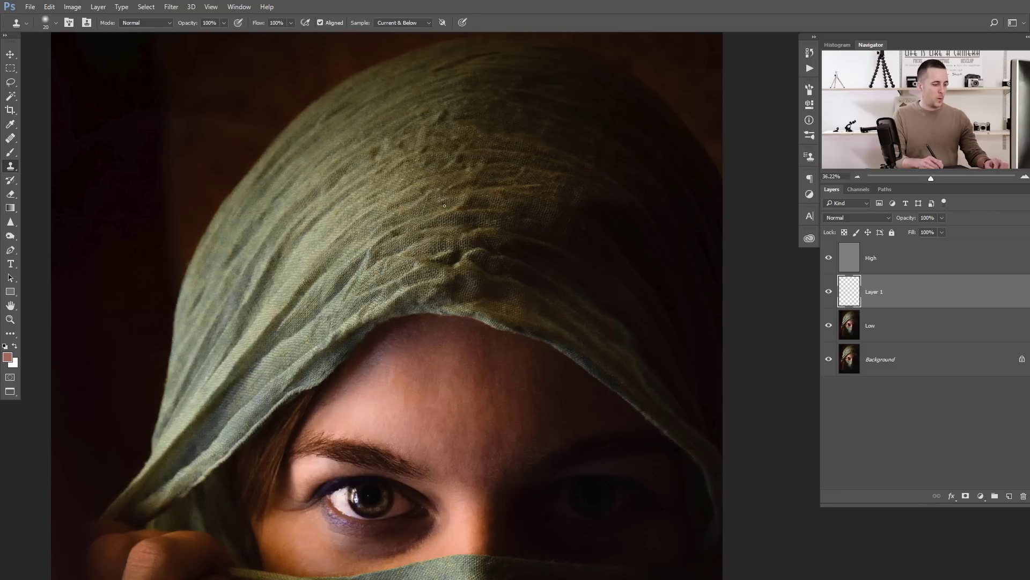
{"action": "key", "text": "bracketright"}
{"action": "key", "text": "bracketright"}
{"action": "key", "text": "bracketright"}
{"action": "key", "text": "bracketright"}
{"action": "key", "text": "bracketright"}
{"action": "key", "text": "bracketright"}
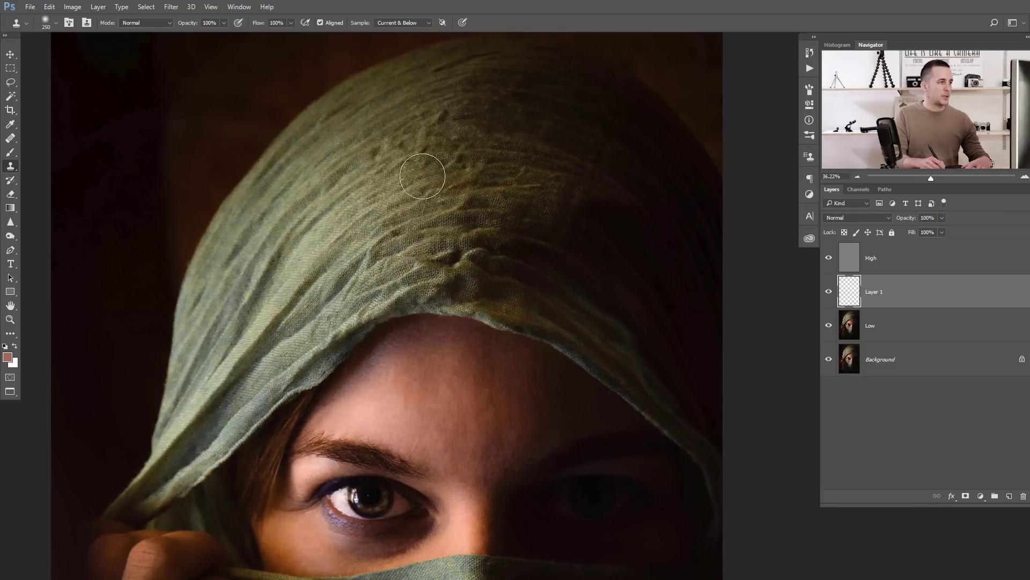
Step: Try a full-opacity clone stroke on the scarf's crown with the brush enlarged to 400 pixels, and undo it
{"action": "right_click", "coordinate": [429, 177]}
{"action": "left_click_drag", "start_coordinate": [459, 221], "coordinate": [448, 220]}
{"action": "left_click", "coordinate": [387, 178]}
{"action": "key", "text": "ctrl+z"}
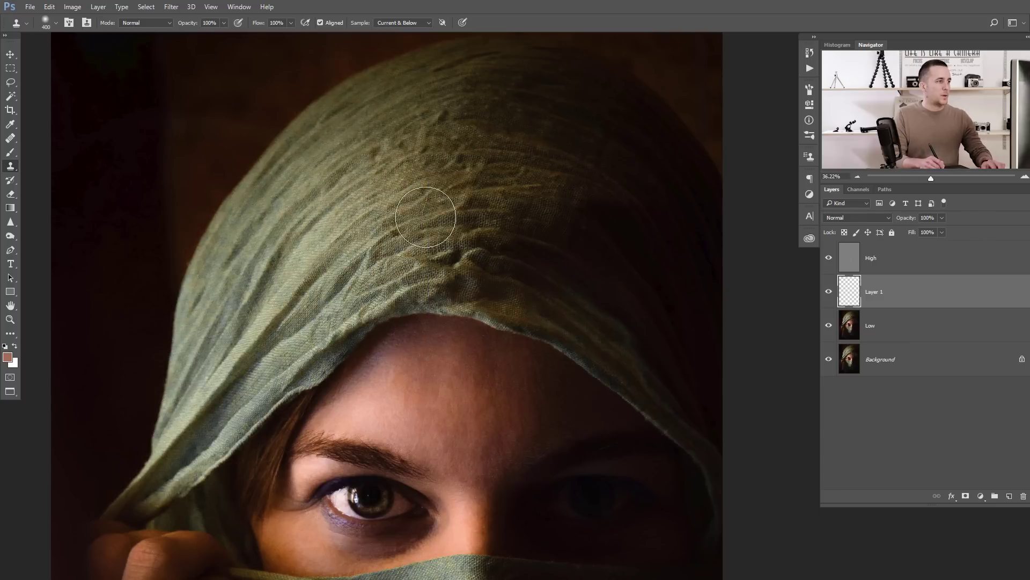
{"action": "left_click", "coordinate": [448, 169], "text": "alt"}
Step: Lower the Clone Stamp opacity to 20% and reduce the brush to 250 pixels
{"action": "key", "text": "5"}
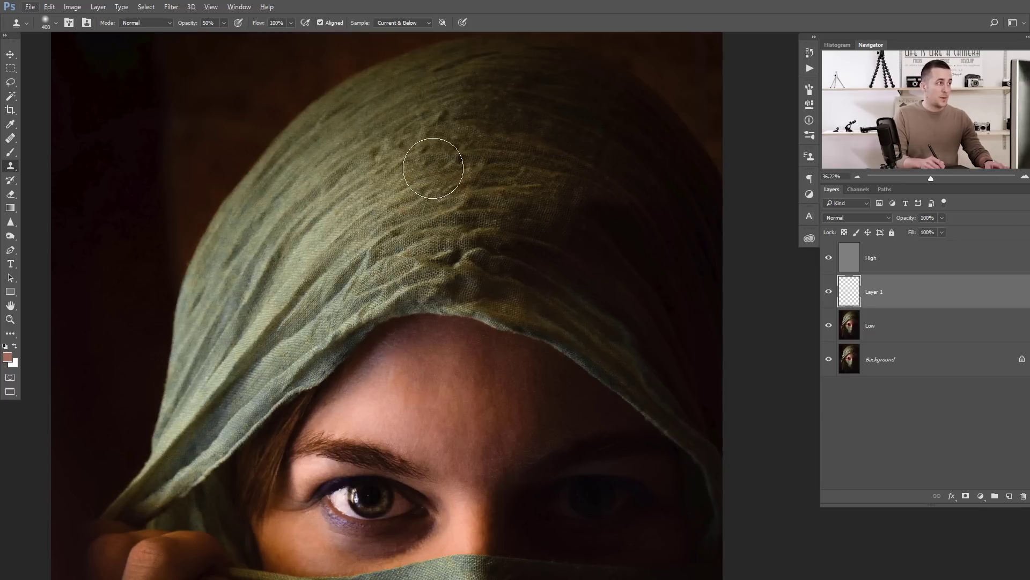
{"action": "key", "text": "2"}
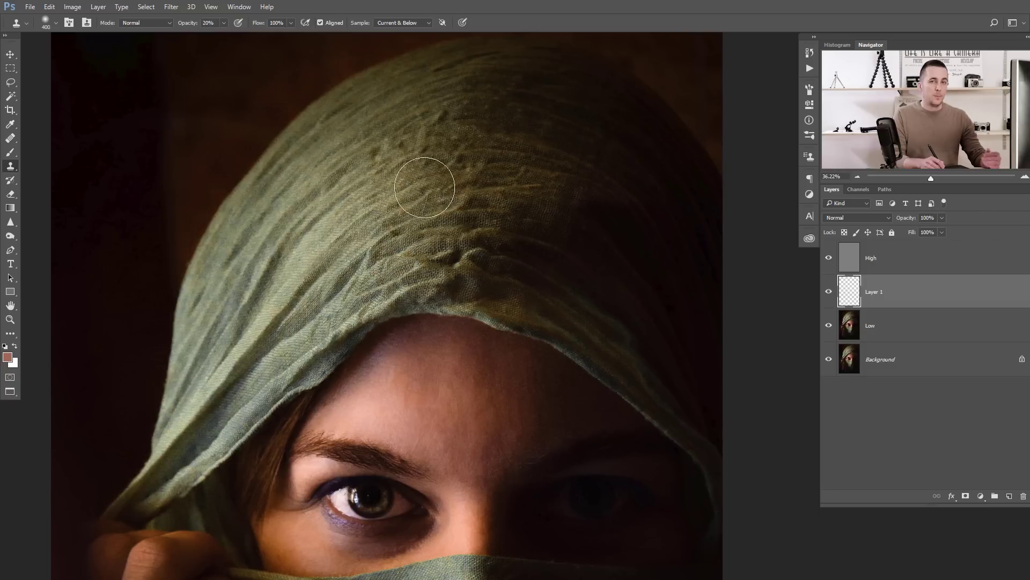
{"action": "key", "text": "bracketleft"}
{"action": "key", "text": "bracketleft"}
{"action": "key", "text": "bracketleft"}
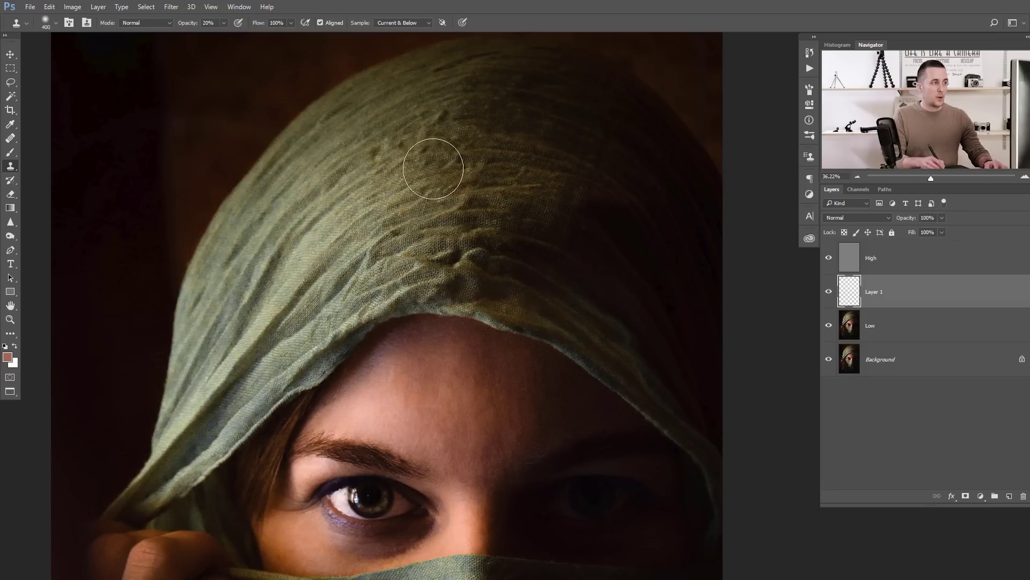
Step: Clone smooth tones over the wrinkles at the upper centre of the headscarf, stroking along the fabric's direction
{"action": "left_click", "coordinate": [415, 137], "text": "alt"}
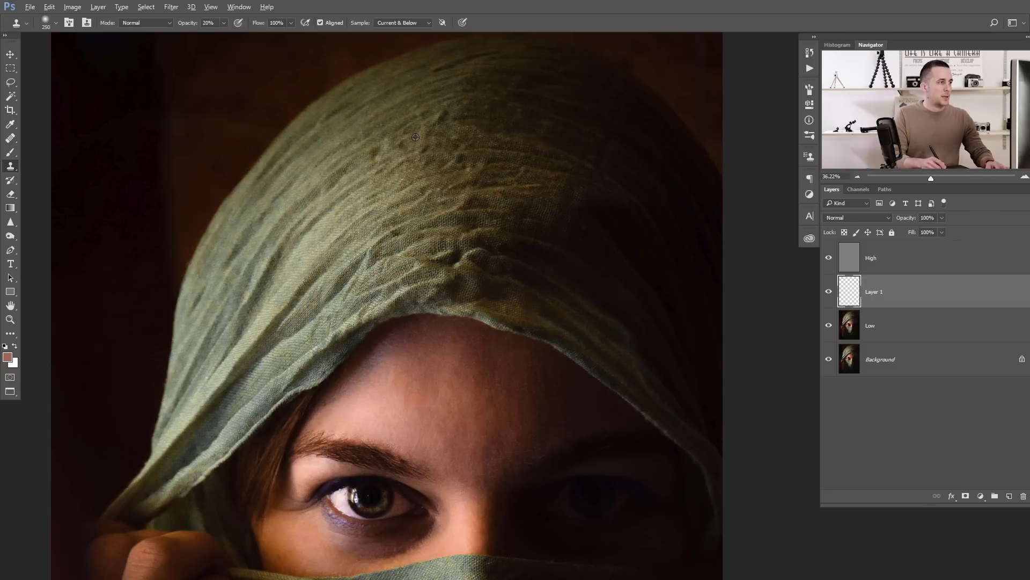
{"action": "left_click", "coordinate": [446, 139], "text": "alt"}
{"action": "mouse_move", "coordinate": [431, 144]}
{"action": "left_mouse_down"}
{"action": "mouse_move", "coordinate": [368, 172]}
{"action": "mouse_move", "coordinate": [361, 185]}
{"action": "left_mouse_up"}
{"action": "left_click", "coordinate": [436, 145], "text": "alt"}
{"action": "left_click", "coordinate": [438, 147], "text": "alt"}
{"action": "mouse_move", "coordinate": [436, 148]}
{"action": "left_mouse_down"}
{"action": "mouse_move", "coordinate": [344, 199]}
{"action": "mouse_move", "coordinate": [343, 212]}
{"action": "left_mouse_up"}
{"action": "left_click", "coordinate": [438, 151], "text": "alt"}
{"action": "left_click", "coordinate": [437, 147], "text": "alt"}
{"action": "left_click", "coordinate": [444, 140], "text": "alt"}
{"action": "left_click_drag", "start_coordinate": [440, 144], "coordinate": [344, 195]}
{"action": "left_click", "coordinate": [393, 157], "text": "alt"}
{"action": "mouse_move", "coordinate": [389, 159]}
{"action": "left_mouse_down"}
{"action": "mouse_move", "coordinate": [324, 188]}
{"action": "mouse_move", "coordinate": [362, 144]}
{"action": "left_mouse_up"}
Step: Soften the folds near the top of the headscarf with clone strokes running down toward its lit side
{"action": "left_click", "coordinate": [398, 151], "text": "alt"}
{"action": "left_click", "coordinate": [452, 123], "text": "alt"}
{"action": "left_click", "coordinate": [501, 104], "text": "alt"}
{"action": "mouse_move", "coordinate": [476, 106]}
{"action": "left_mouse_down"}
{"action": "mouse_move", "coordinate": [429, 128]}
{"action": "mouse_move", "coordinate": [403, 110]}
{"action": "mouse_move", "coordinate": [374, 114]}
{"action": "left_mouse_up"}
{"action": "left_click", "coordinate": [494, 94], "text": "alt"}
{"action": "left_click", "coordinate": [445, 97], "text": "alt"}
{"action": "mouse_move", "coordinate": [439, 96]}
{"action": "left_mouse_down"}
{"action": "mouse_move", "coordinate": [394, 93]}
{"action": "mouse_move", "coordinate": [276, 200]}
{"action": "left_mouse_up"}
Step: Even out the long diagonal folds on the lit side of the headscarf with repeated low-opacity clone strokes
{"action": "left_click", "coordinate": [367, 115], "text": "alt"}
{"action": "left_click", "coordinate": [352, 140], "text": "alt"}
{"action": "left_click", "coordinate": [351, 152], "text": "alt"}
{"action": "mouse_move", "coordinate": [347, 142]}
{"action": "left_mouse_down"}
{"action": "mouse_move", "coordinate": [274, 193]}
{"action": "mouse_move", "coordinate": [254, 277]}
{"action": "mouse_move", "coordinate": [231, 309]}
{"action": "left_mouse_up"}
{"action": "left_click", "coordinate": [312, 193], "text": "alt"}
{"action": "left_click_drag", "start_coordinate": [307, 199], "coordinate": [232, 307]}
{"action": "left_click", "coordinate": [360, 168], "text": "alt"}
{"action": "mouse_move", "coordinate": [353, 173]}
{"action": "left_mouse_down"}
{"action": "mouse_move", "coordinate": [268, 297]}
{"action": "mouse_move", "coordinate": [242, 305]}
{"action": "left_mouse_up"}
{"action": "left_click", "coordinate": [378, 175], "text": "alt"}
{"action": "left_click", "coordinate": [346, 158], "text": "alt"}
{"action": "left_click_drag", "start_coordinate": [340, 162], "coordinate": [232, 269]}
{"action": "left_click", "coordinate": [317, 177], "text": "alt"}
{"action": "left_click_drag", "start_coordinate": [311, 183], "coordinate": [224, 258]}
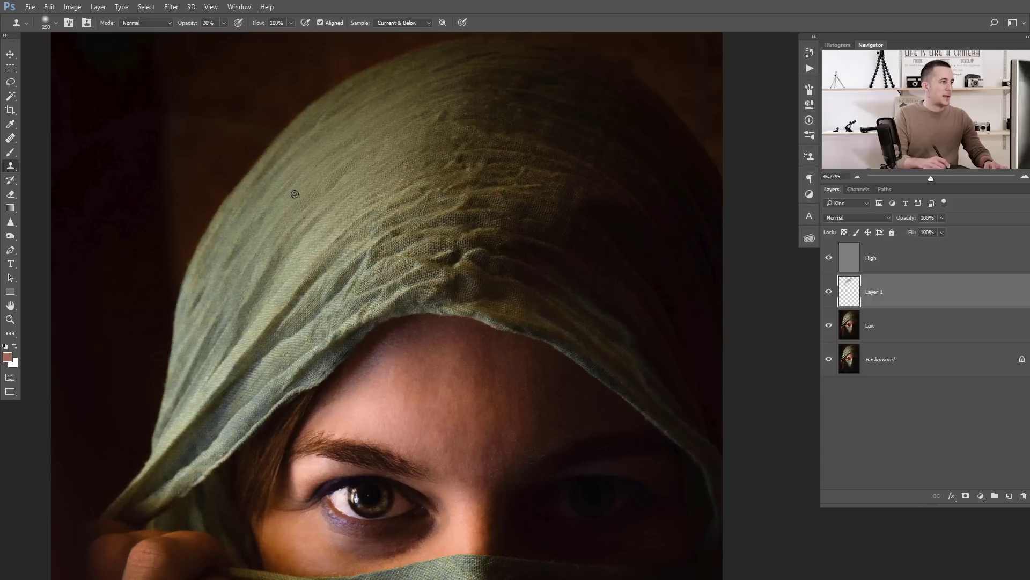
{"action": "left_click", "coordinate": [376, 114], "text": "alt"}
{"action": "left_click_drag", "start_coordinate": [371, 119], "coordinate": [284, 194]}
Step: Clone over the deep creases in the middle of the scarf just above its forehead edge
{"action": "left_click", "coordinate": [470, 150], "text": "alt"}
{"action": "left_click_drag", "start_coordinate": [472, 152], "coordinate": [297, 275]}
{"action": "left_click", "coordinate": [445, 193], "text": "alt"}
{"action": "left_click_drag", "start_coordinate": [438, 197], "coordinate": [317, 271]}
{"action": "left_click", "coordinate": [462, 214], "text": "alt"}
{"action": "mouse_move", "coordinate": [458, 218]}
{"action": "left_mouse_down"}
{"action": "mouse_move", "coordinate": [326, 286]}
{"action": "mouse_move", "coordinate": [344, 284]}
{"action": "left_mouse_up"}
{"action": "left_click", "coordinate": [452, 229], "text": "alt"}
{"action": "left_click", "coordinate": [440, 251], "text": "alt"}
{"action": "left_click_drag", "start_coordinate": [435, 254], "coordinate": [337, 290]}
{"action": "left_click", "coordinate": [463, 240], "text": "alt"}
{"action": "left_click_drag", "start_coordinate": [459, 244], "coordinate": [337, 299]}
{"action": "left_click", "coordinate": [485, 235], "text": "alt"}
{"action": "left_click", "coordinate": [468, 251], "text": "alt"}
{"action": "left_click_drag", "start_coordinate": [465, 253], "coordinate": [347, 293]}
Step: Smooth the remaining central wrinkles from above the forehead creases up to the crown with clone strokes
{"action": "left_click", "coordinate": [468, 225], "text": "alt"}
{"action": "left_click_drag", "start_coordinate": [462, 225], "coordinate": [357, 269]}
{"action": "left_click", "coordinate": [498, 200], "text": "alt"}
{"action": "left_click_drag", "start_coordinate": [496, 201], "coordinate": [370, 240]}
{"action": "left_click", "coordinate": [478, 187], "text": "alt"}
{"action": "left_click_drag", "start_coordinate": [473, 187], "coordinate": [376, 210]}
{"action": "left_click", "coordinate": [470, 159], "text": "alt"}
{"action": "left_click_drag", "start_coordinate": [466, 159], "coordinate": [384, 182]}
{"action": "left_click", "coordinate": [483, 126], "text": "alt"}
{"action": "left_click_drag", "start_coordinate": [479, 128], "coordinate": [393, 164]}
{"action": "left_click", "coordinate": [469, 130], "text": "alt"}
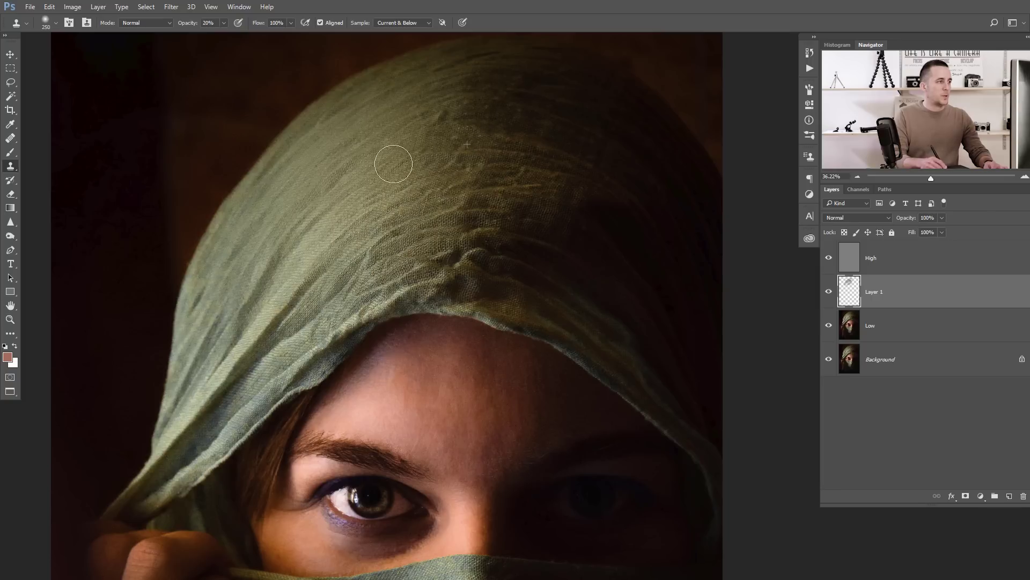
Step: Blend the fine folds along the topmost curve of the headscarf with clone strokes
{"action": "left_click", "coordinate": [470, 82], "text": "alt"}
{"action": "left_click_drag", "start_coordinate": [466, 85], "coordinate": [353, 140]}
{"action": "left_click", "coordinate": [446, 83], "text": "alt"}
{"action": "left_click", "coordinate": [416, 98], "text": "alt"}
{"action": "left_click_drag", "start_coordinate": [412, 100], "coordinate": [331, 148]}
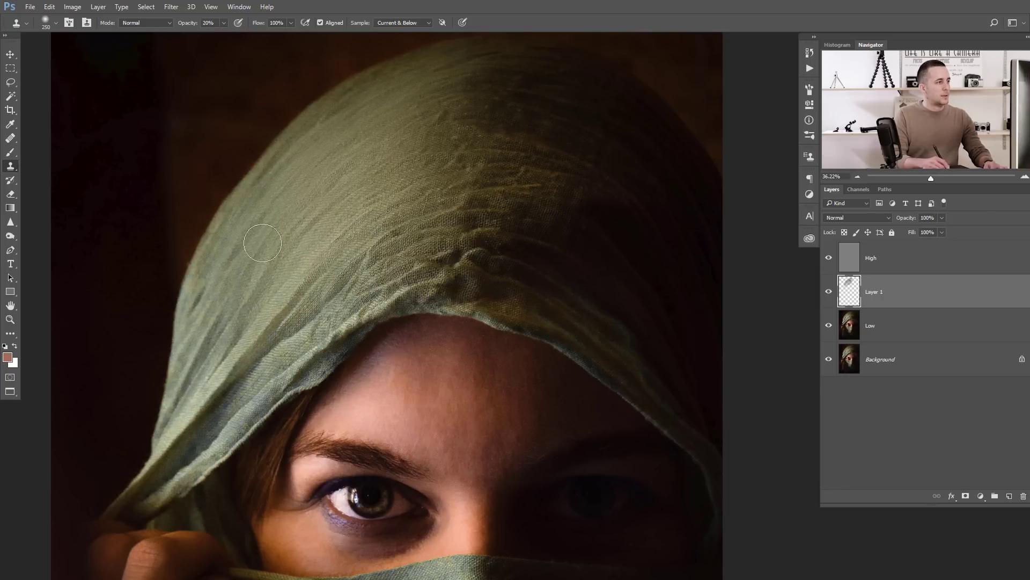
Step: Reduce the clone brush size to 50 and soften the diagonal folds just above the scarf's lit lower edge at 20% opacity
{"action": "left_click_drag", "start_coordinate": [346, 226], "coordinate": [414, 182]}
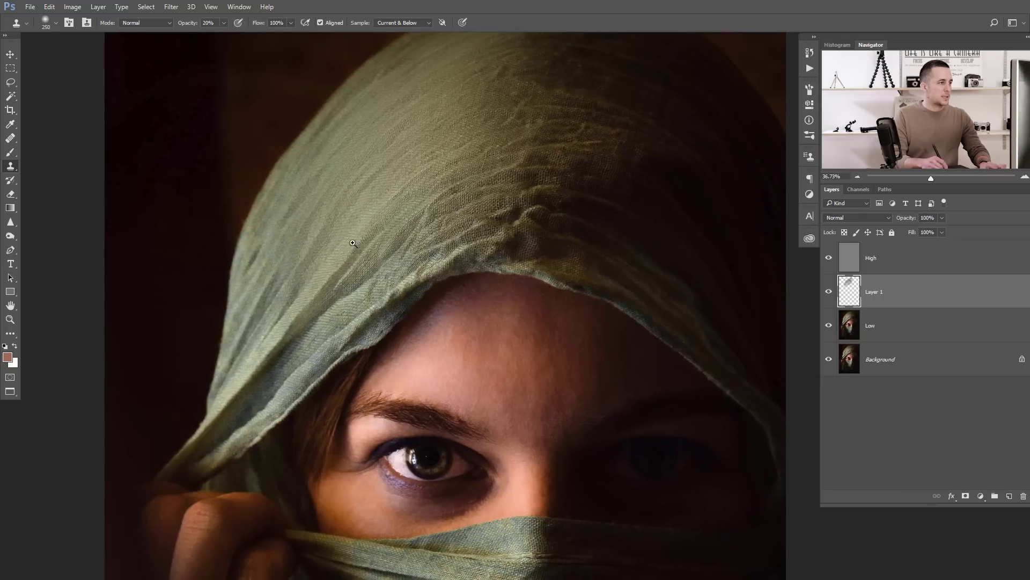
{"action": "left_click_drag", "start_coordinate": [354, 243], "coordinate": [384, 244]}
{"action": "key", "text": "bracketleft"}
{"action": "key", "text": "bracketleft"}
{"action": "key", "text": "bracketleft"}
{"action": "key", "text": "bracketleft"}
{"action": "key", "text": "bracketleft"}
{"action": "key", "text": "bracketleft"}
{"action": "key", "text": "bracketleft"}
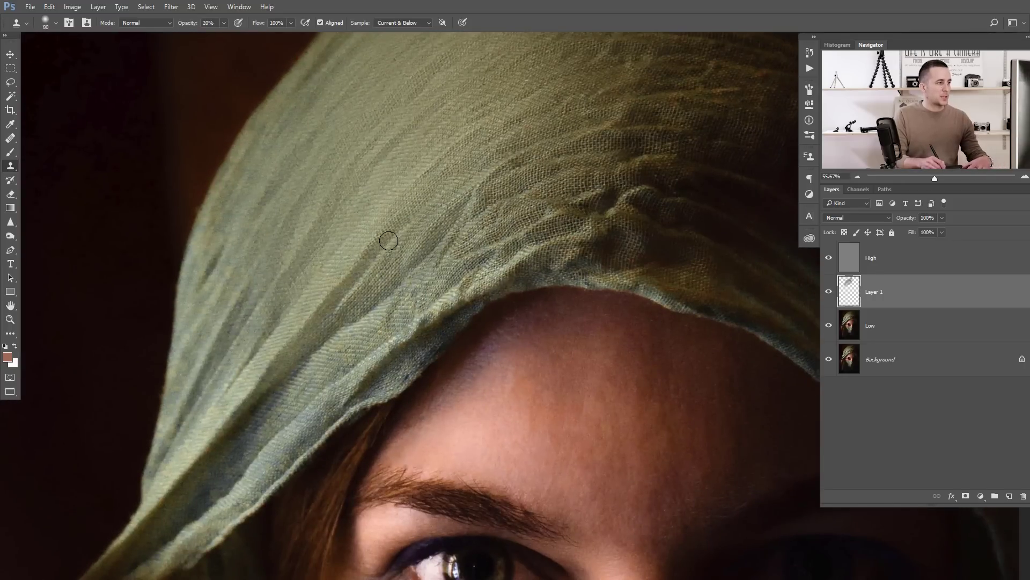
{"action": "key", "text": "bracketleft"}
{"action": "key", "text": "bracketleft"}
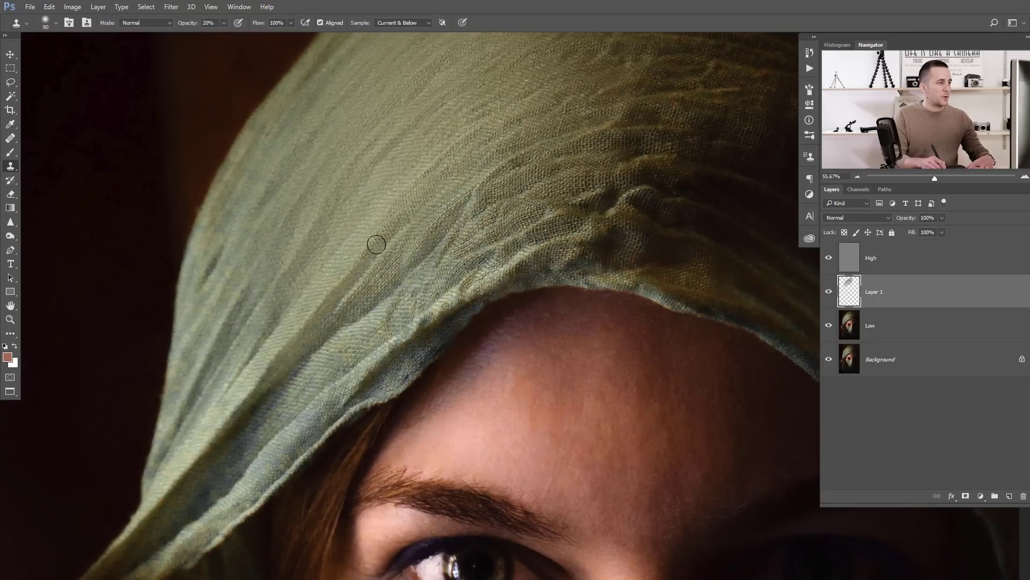
{"action": "key", "text": "bracketleft"}
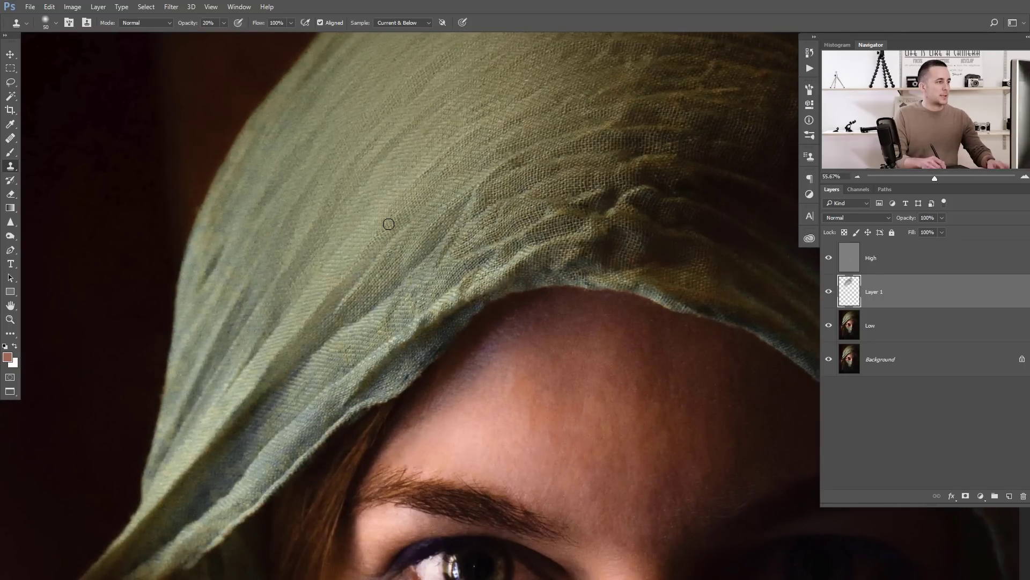
{"action": "left_click", "coordinate": [348, 255], "text": "alt"}
{"action": "left_click_drag", "start_coordinate": [258, 381], "coordinate": [269, 368]}
{"action": "left_click", "coordinate": [348, 254], "text": "alt"}
{"action": "left_click", "coordinate": [382, 225], "text": "alt"}
{"action": "left_click_drag", "start_coordinate": [429, 229], "coordinate": [362, 296]}
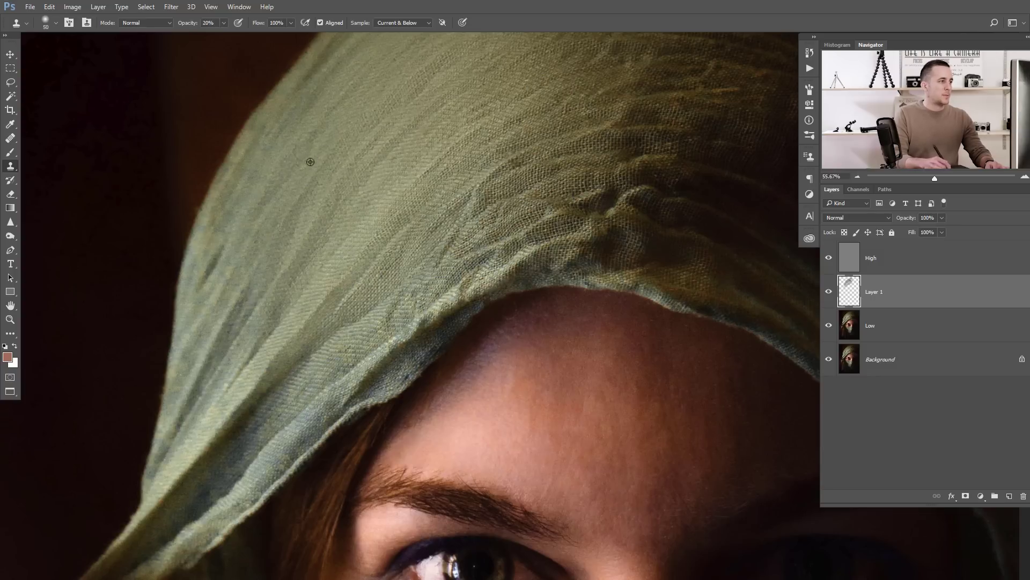
Step: Raise the clone opacity to 50%, enlarge the brush to 125 and clone over the deep creases above the middle of the forehead
{"action": "key", "text": "5"}
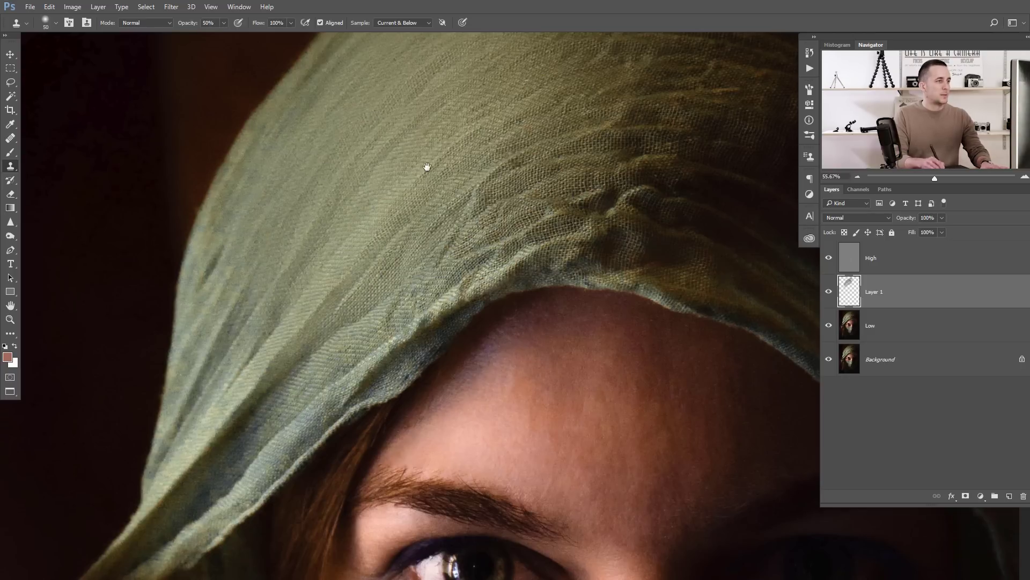
{"action": "left_click_drag", "start_coordinate": [426, 168], "coordinate": [278, 260]}
{"action": "key", "text": "bracketright"}
{"action": "key", "text": "bracketright"}
{"action": "key", "text": "bracketright"}
{"action": "key", "text": "bracketright"}
{"action": "key", "text": "bracketright"}
{"action": "key", "text": "bracketright"}
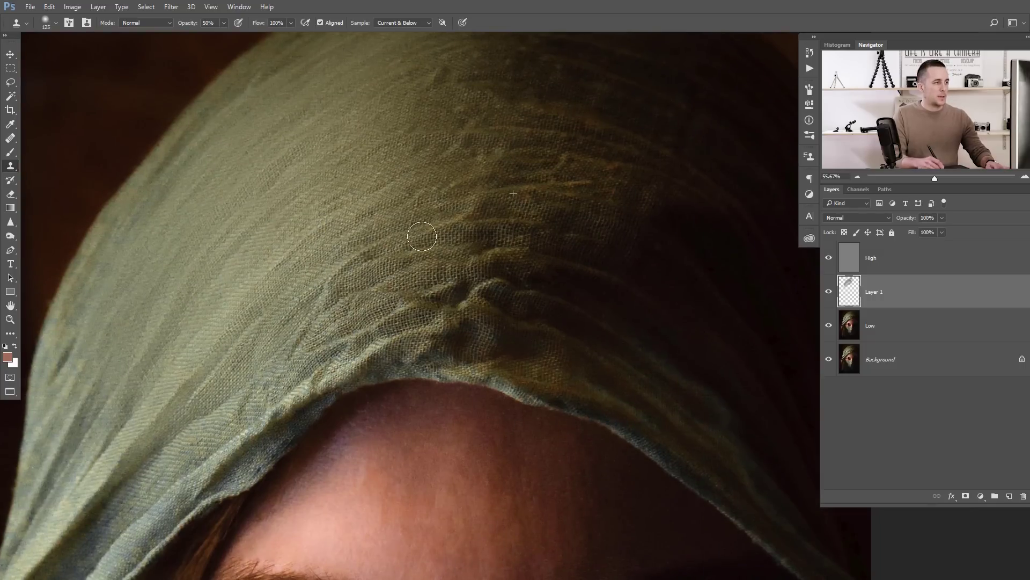
{"action": "mouse_move", "coordinate": [503, 253]}
{"action": "left_mouse_down"}
{"action": "mouse_move", "coordinate": [406, 293]}
{"action": "mouse_move", "coordinate": [433, 303]}
{"action": "mouse_move", "coordinate": [497, 279]}
{"action": "left_mouse_up"}
{"action": "left_click", "coordinate": [537, 266], "text": "alt"}
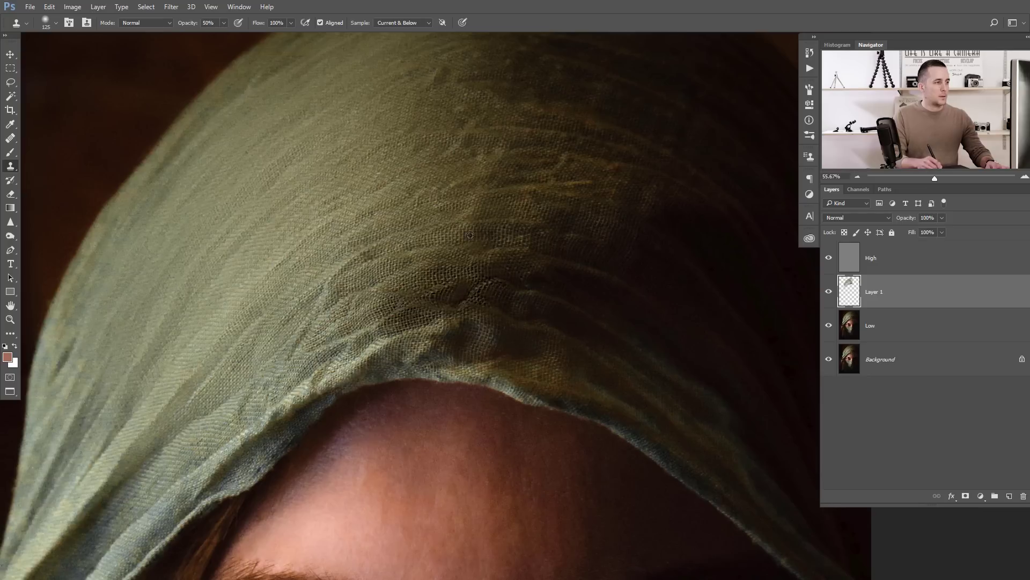
{"action": "key", "text": "ctrl+alt+z"}
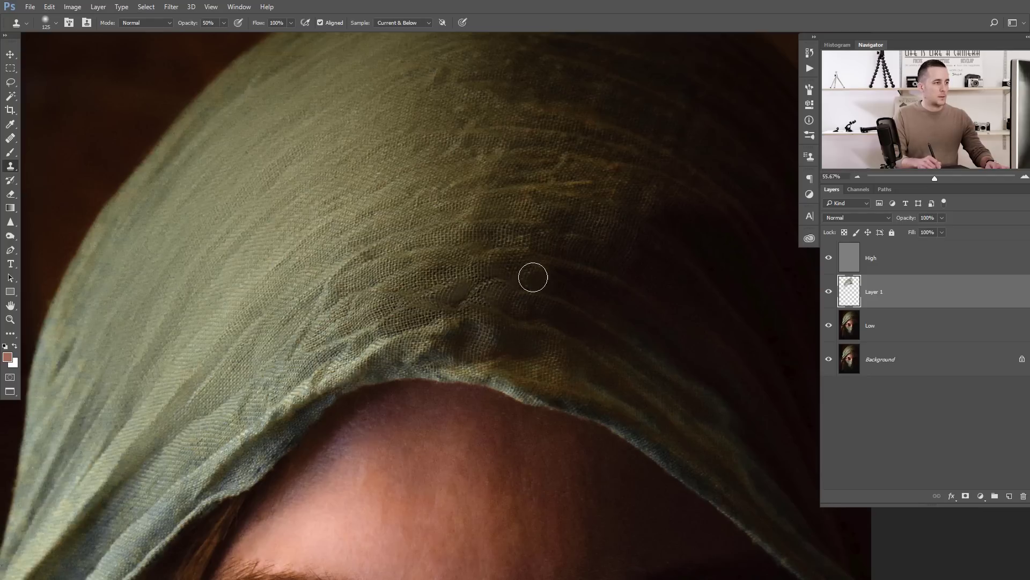
Step: Blend the leftover knotted crease near the scarf's forehead edge with more clone strokes, undoing the last one
{"action": "left_click", "coordinate": [500, 296], "text": "alt"}
{"action": "left_click_drag", "start_coordinate": [436, 331], "coordinate": [372, 336]}
{"action": "left_click", "coordinate": [497, 303], "text": "alt"}
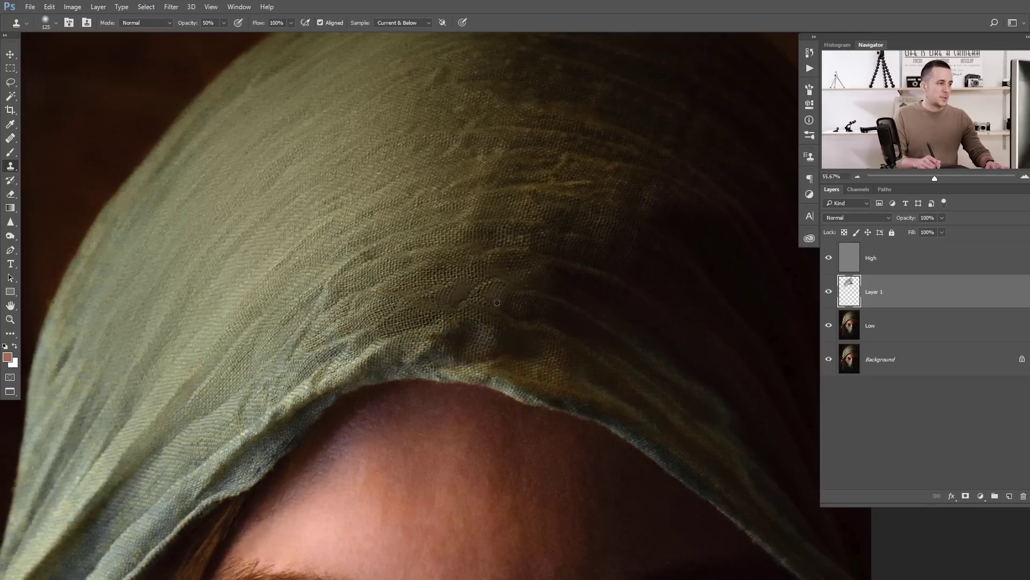
{"action": "key", "text": "ctrl+alt+z"}
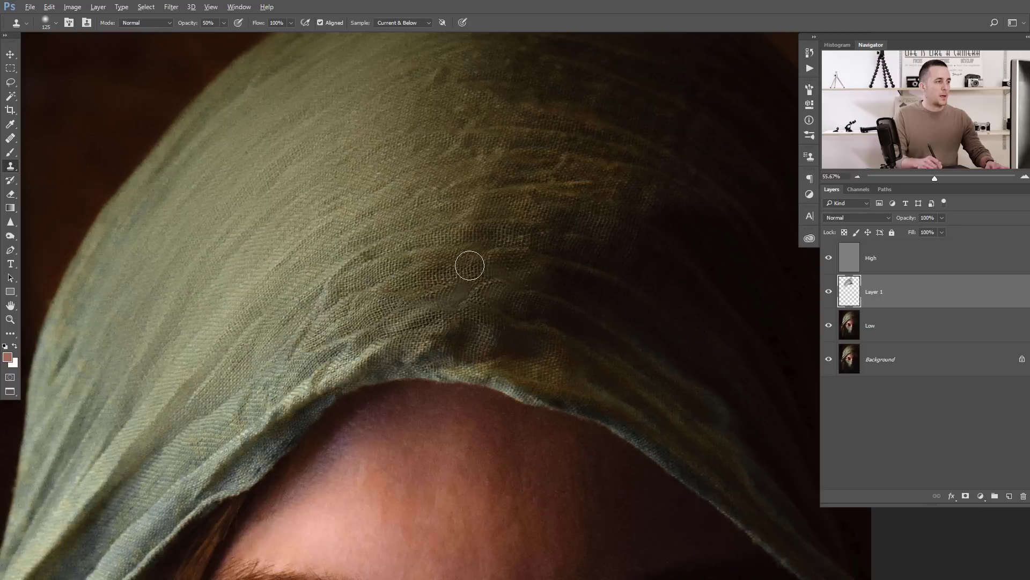
Step: Smooth the fine streaks across the central and upper scarf with a size 50 clone brush at 20% opacity
{"action": "key", "text": "bracketleft"}
{"action": "key", "text": "bracketleft"}
{"action": "key", "text": "bracketleft"}
{"action": "key", "text": "bracketleft"}
{"action": "key", "text": "bracketleft"}
{"action": "key", "text": "bracketleft"}
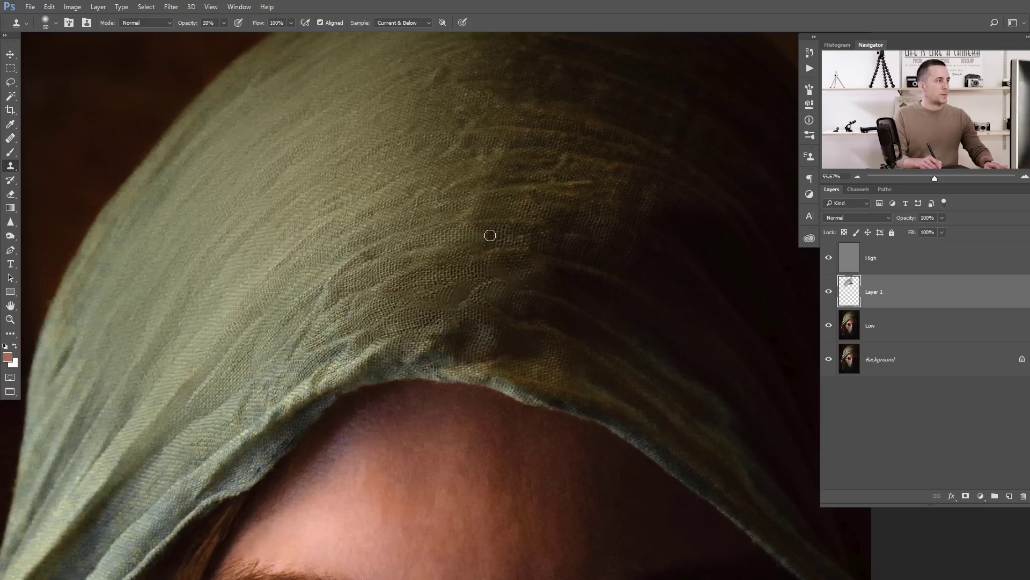
{"action": "left_click_drag", "start_coordinate": [463, 239], "coordinate": [511, 223]}
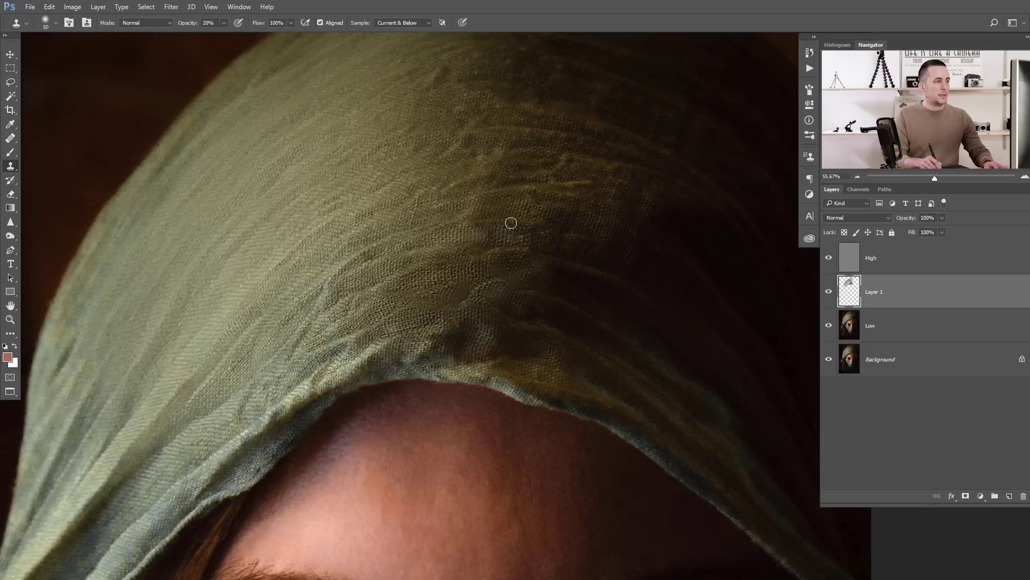
{"action": "left_click", "coordinate": [455, 209], "text": "alt"}
{"action": "left_click", "coordinate": [376, 235]}
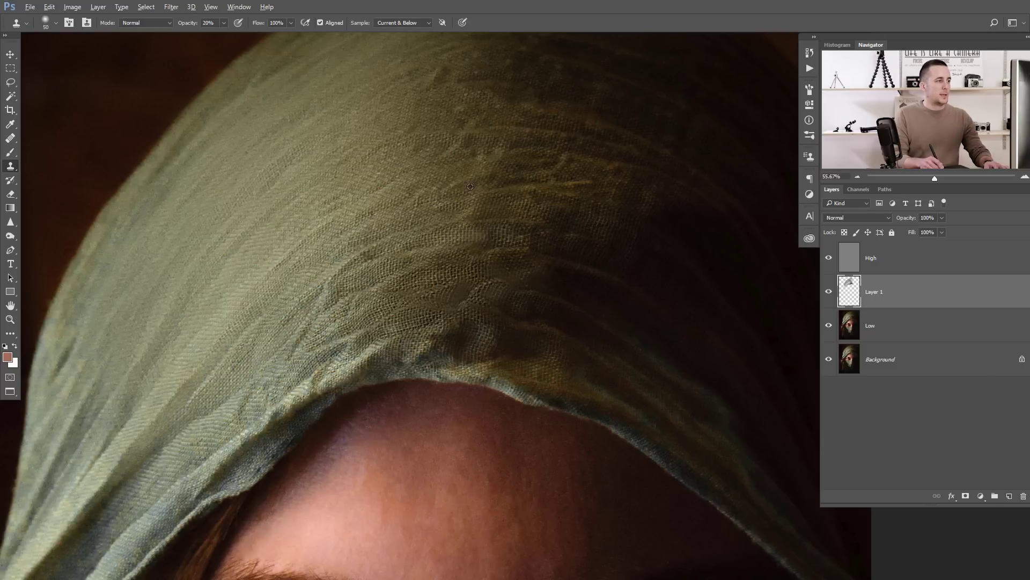
{"action": "left_click", "coordinate": [427, 199], "text": "alt"}
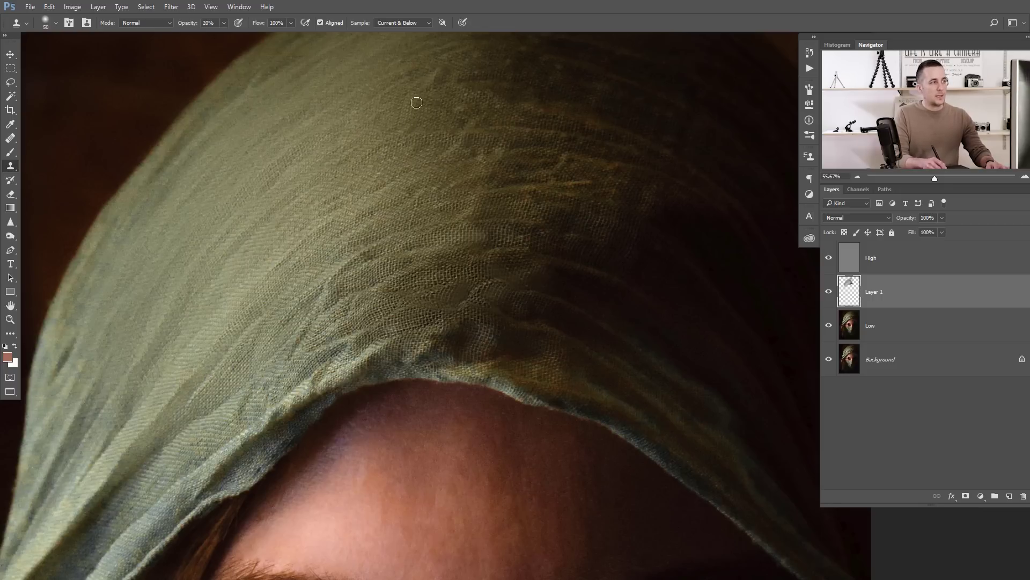
{"action": "scroll", "coordinate": [424, 113], "scroll_direction": "up", "scroll_amount": 3}
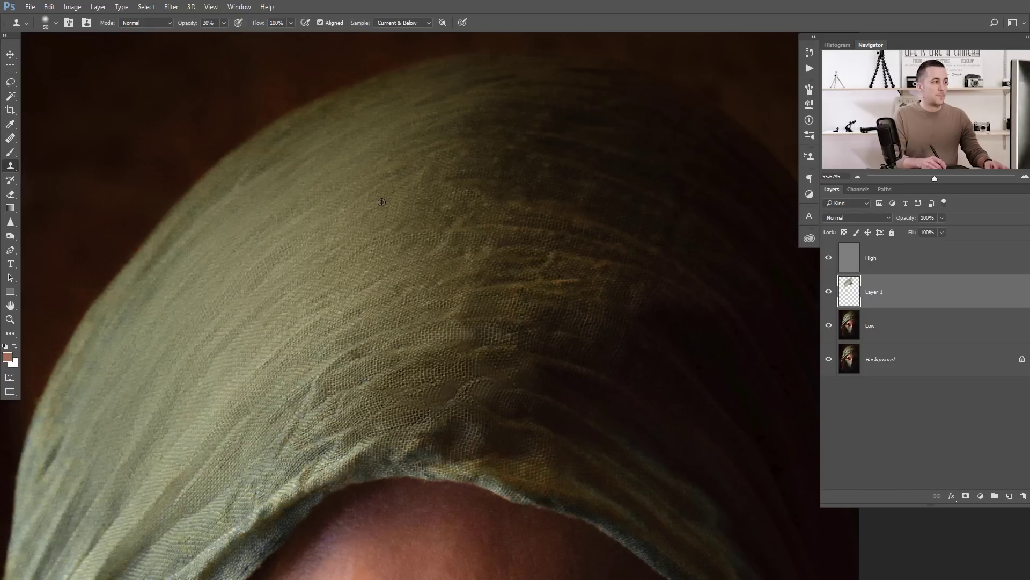
{"action": "left_click_drag", "start_coordinate": [421, 252], "coordinate": [446, 209]}
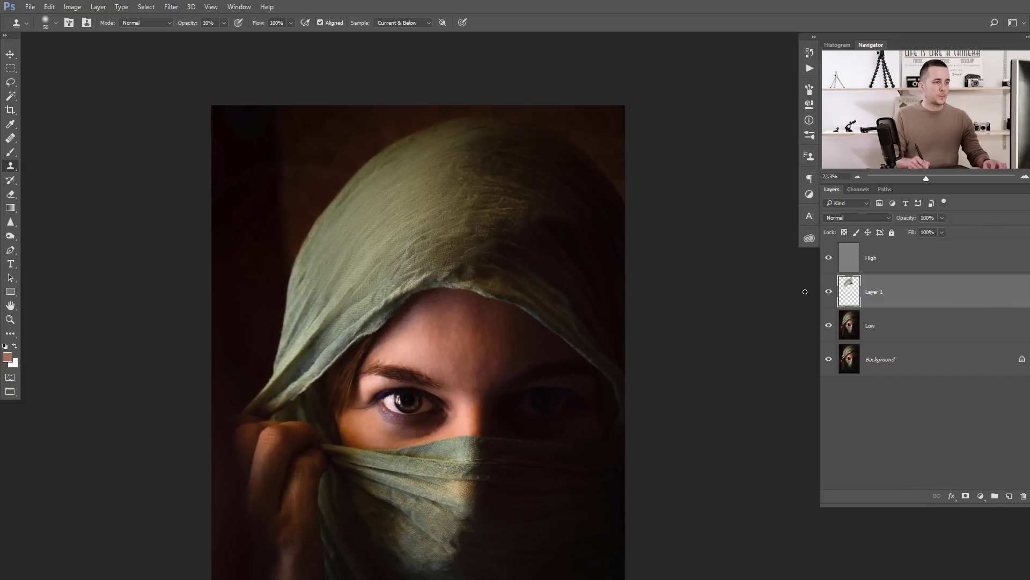
Step: Hide and show Layer 1 twice to compare the headscarf before and after the cloning
{"action": "left_click", "coordinate": [829, 292]}
{"action": "left_click", "coordinate": [830, 293]}
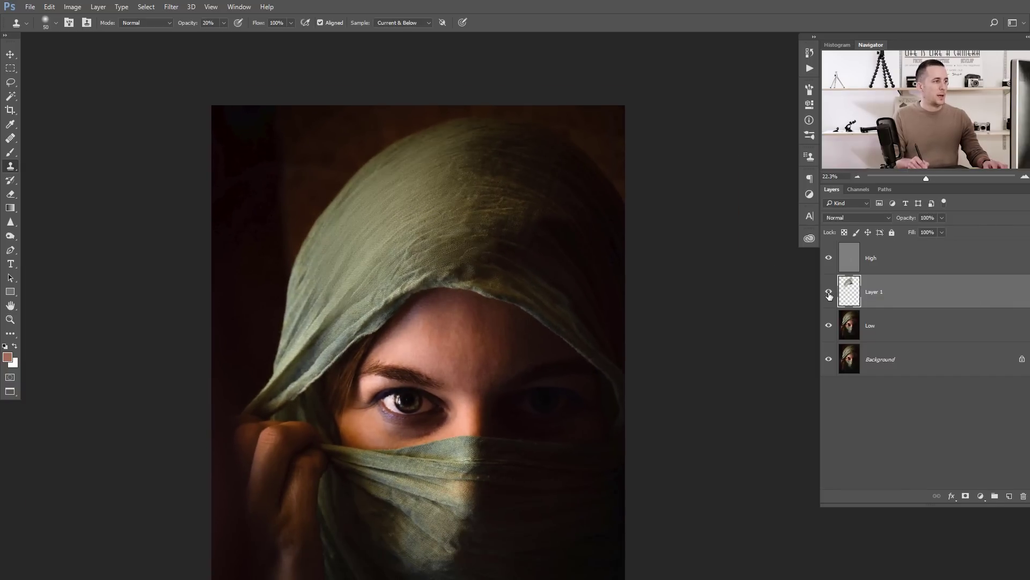
{"action": "left_click", "coordinate": [830, 293]}
{"action": "left_click", "coordinate": [830, 292]}
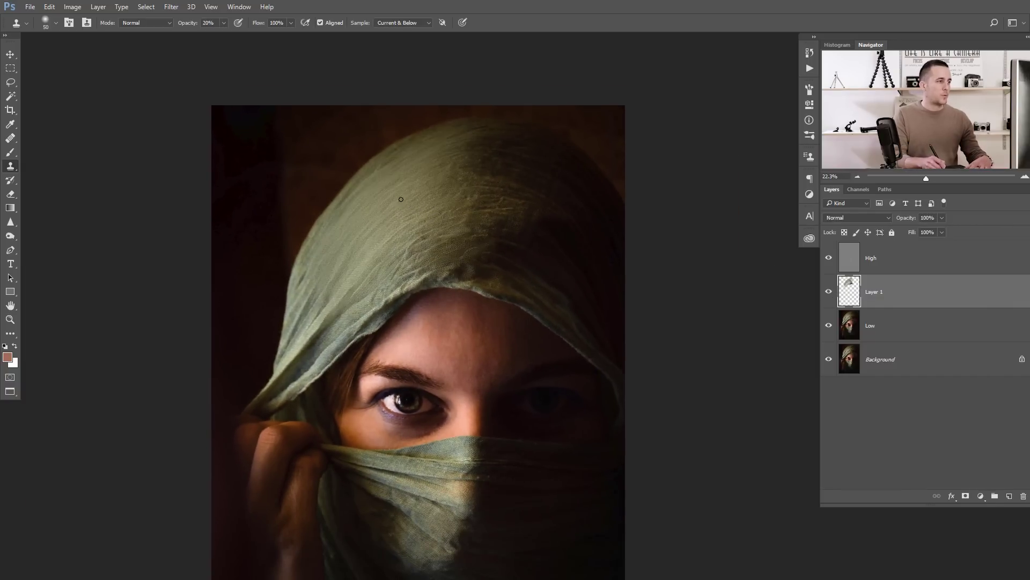
{"action": "key", "text": "bracketright"}
{"action": "key", "text": "bracketright"}
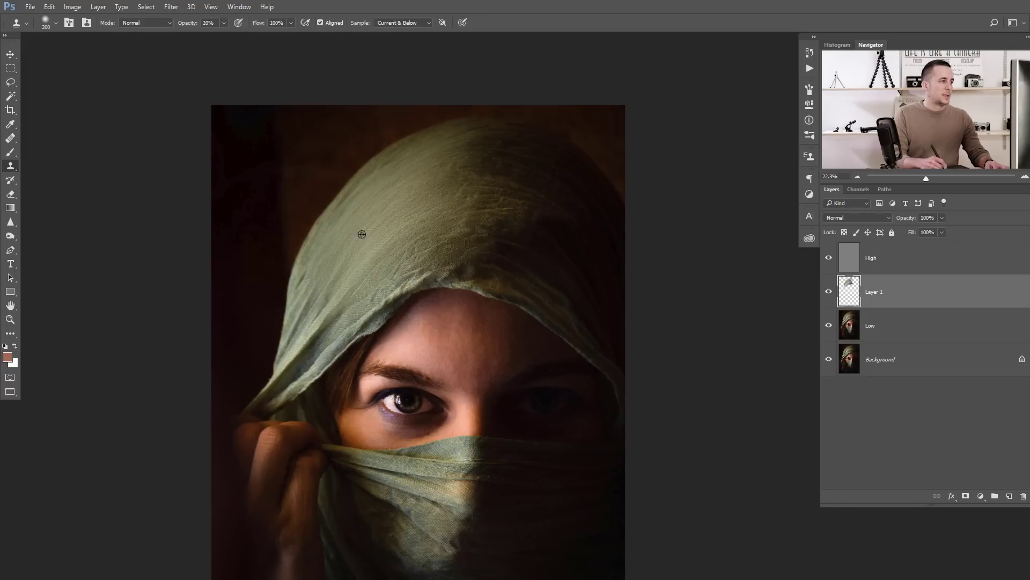
{"action": "left_click_drag", "start_coordinate": [314, 249], "coordinate": [323, 240]}
{"action": "key", "text": "ctrl+alt+z"}
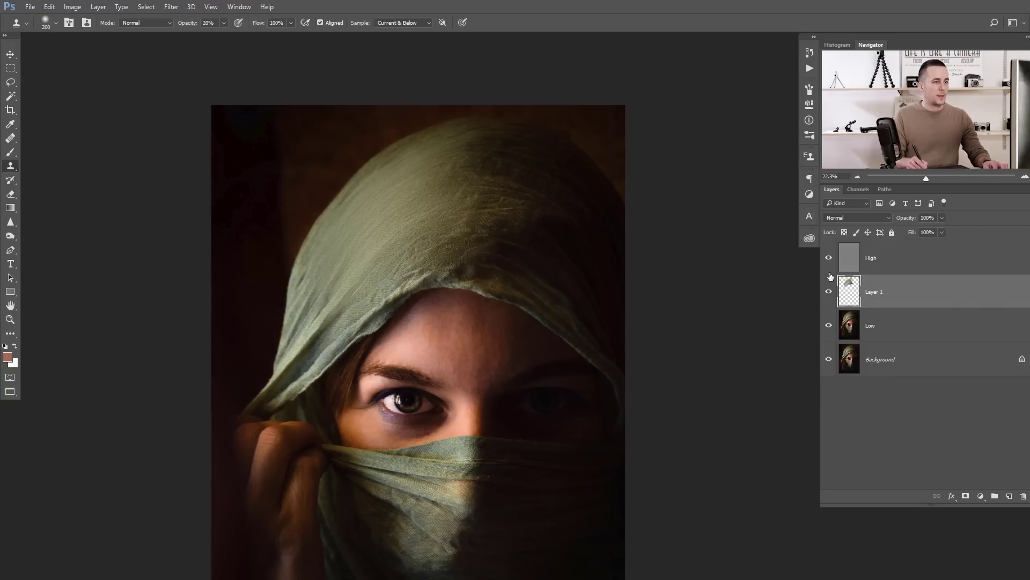
Step: Check the whole portrait again with and without Layer 1, leaving the layer visible
{"action": "left_click", "coordinate": [829, 293]}
{"action": "left_click", "coordinate": [829, 292]}
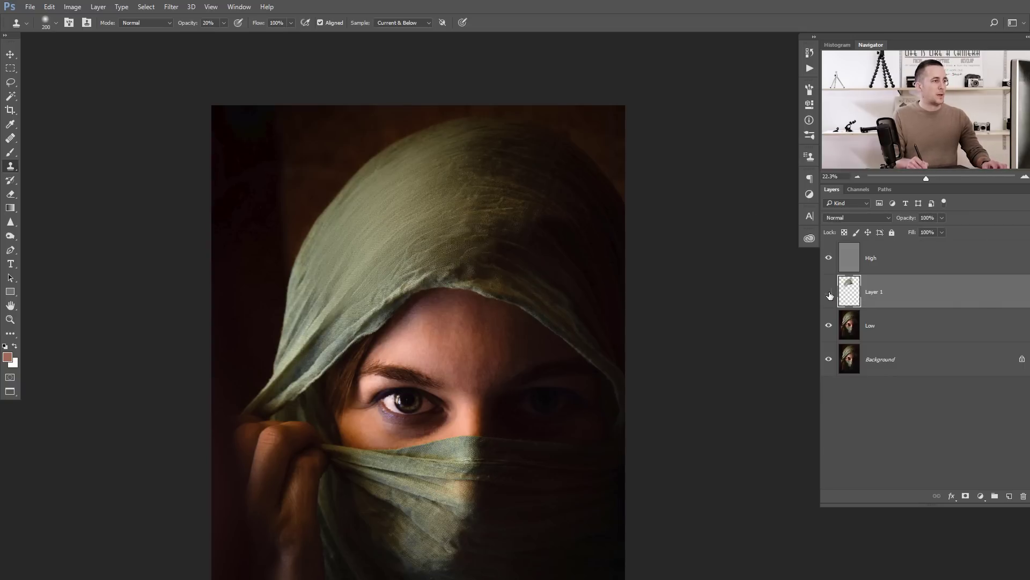
{"action": "left_click", "coordinate": [830, 291]}
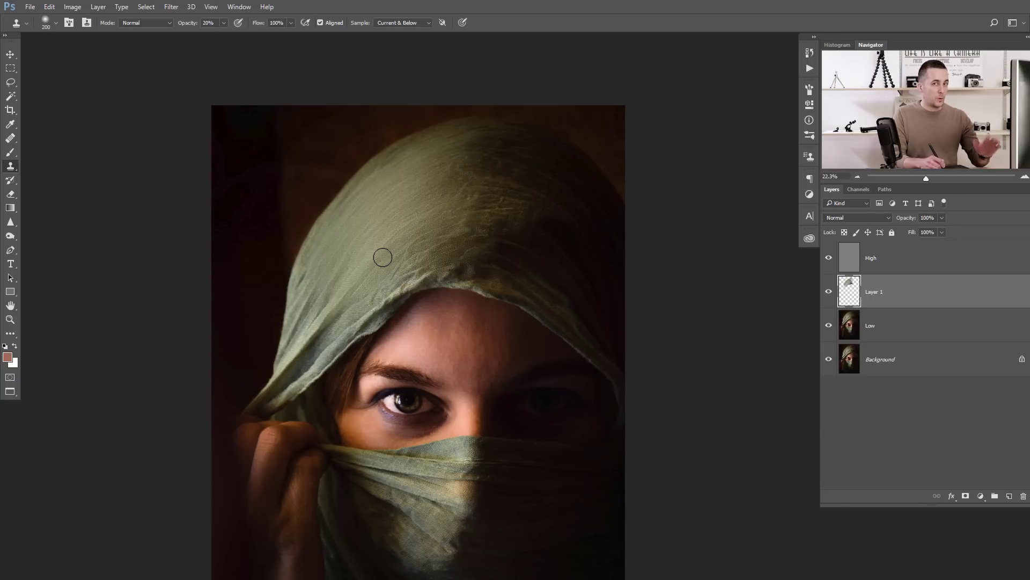
Step: Examine the scarf's wrinkles and weave close up with Layer 1 hidden and shown, and return to the full portrait
{"action": "left_click_drag", "start_coordinate": [461, 195], "coordinate": [490, 202]}
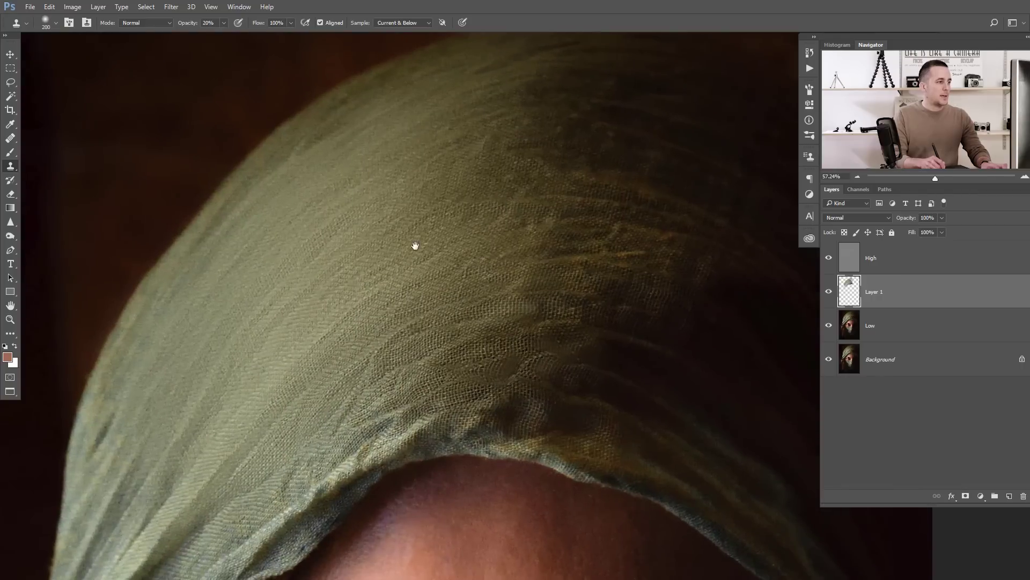
{"action": "left_click_drag", "start_coordinate": [415, 246], "coordinate": [441, 215]}
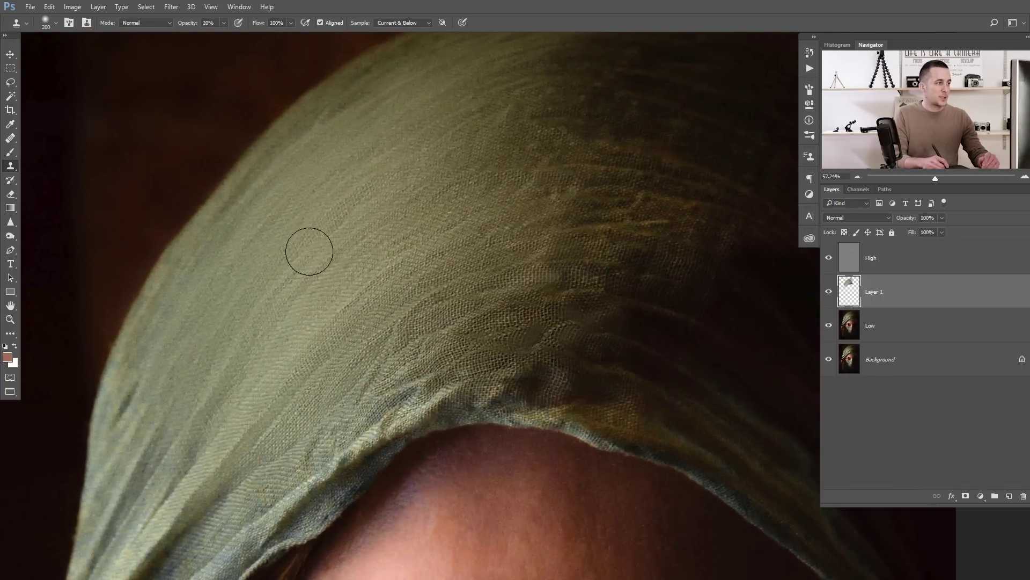
{"action": "left_click", "coordinate": [828, 292]}
{"action": "left_click", "coordinate": [829, 293]}
{"action": "left_click", "coordinate": [829, 292]}
{"action": "left_click", "coordinate": [830, 292]}
{"action": "left_click_drag", "start_coordinate": [681, 283], "coordinate": [477, 271]}
{"action": "mouse_move", "coordinate": [566, 267]}
{"action": "left_mouse_down"}
{"action": "mouse_move", "coordinate": [466, 236]}
{"action": "mouse_move", "coordinate": [427, 207]}
{"action": "mouse_move", "coordinate": [434, 203]}
{"action": "left_mouse_up"}
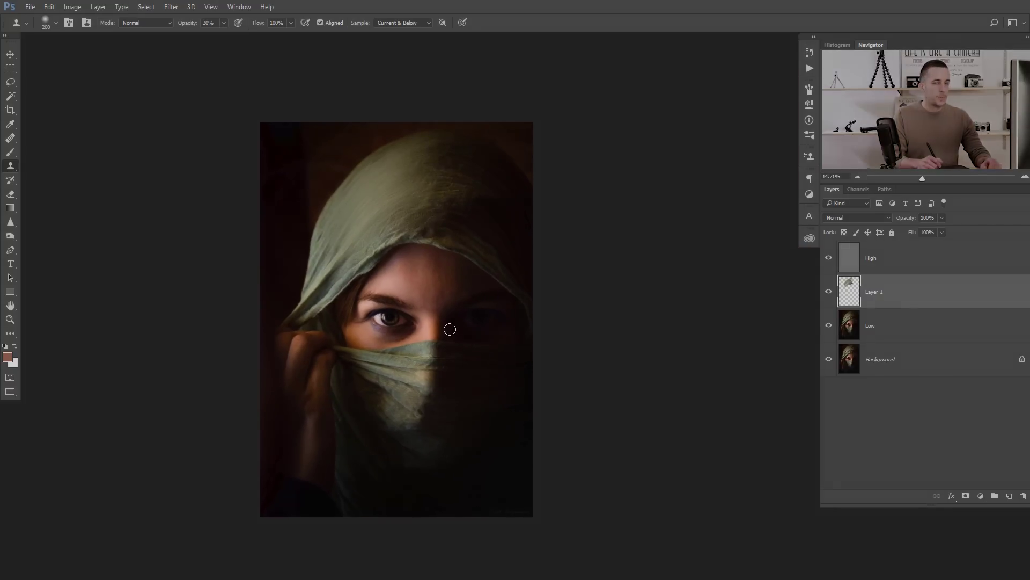